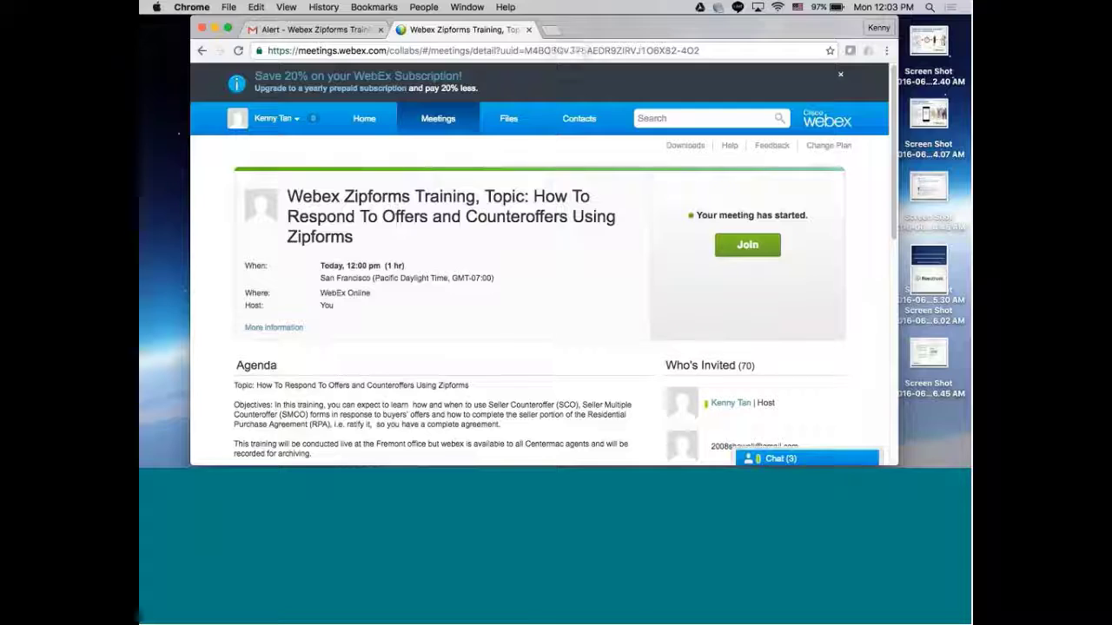
mouse_move(829, 449)
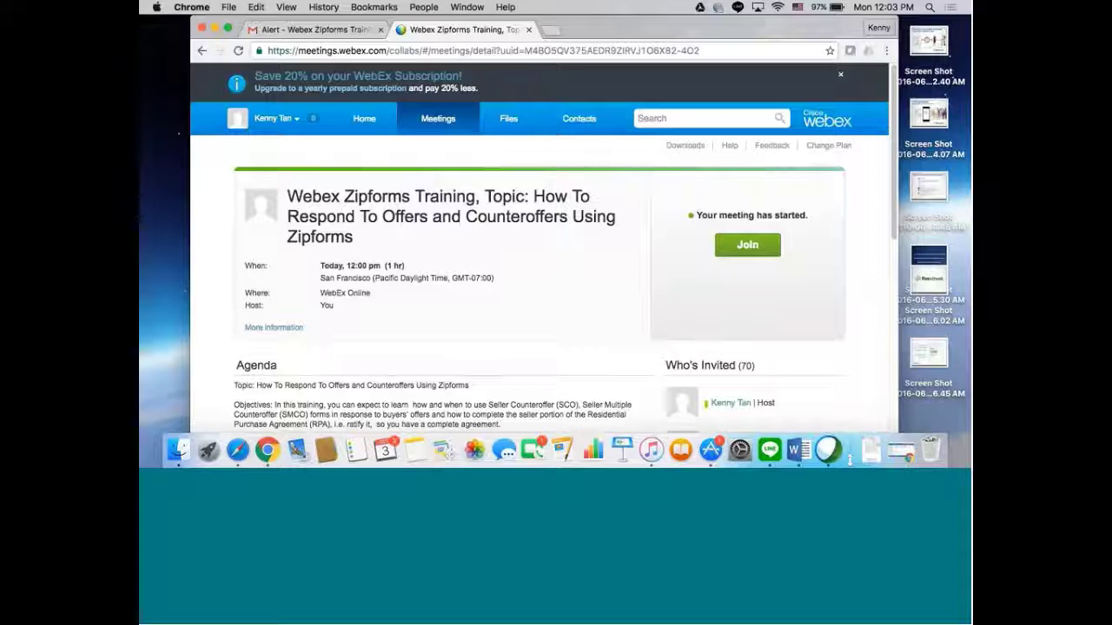
click(903, 453)
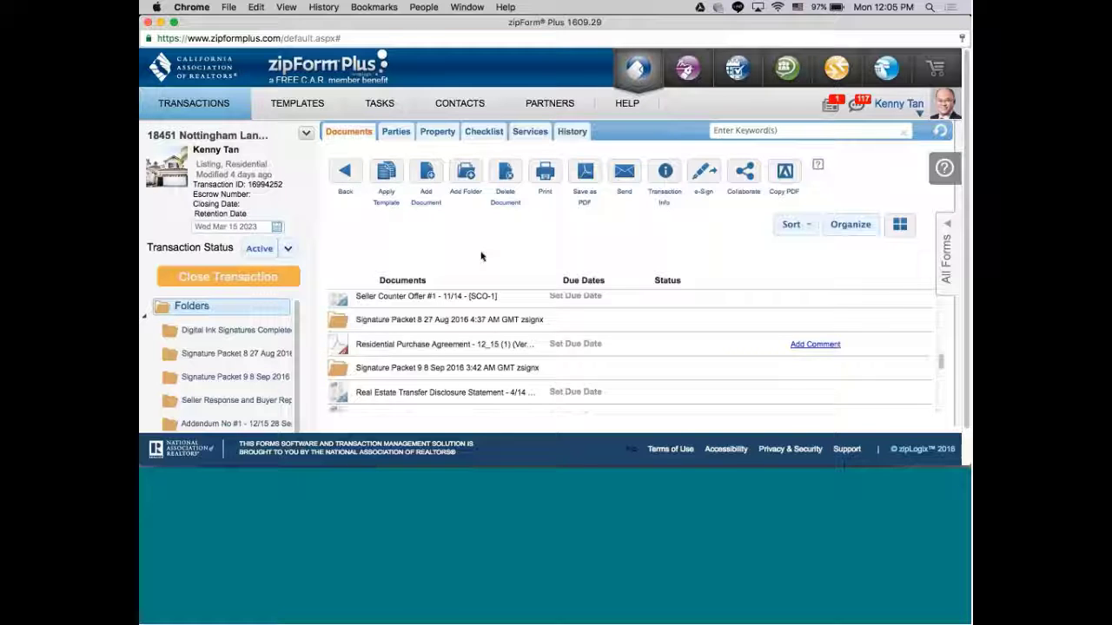
mouse_move(272, 452)
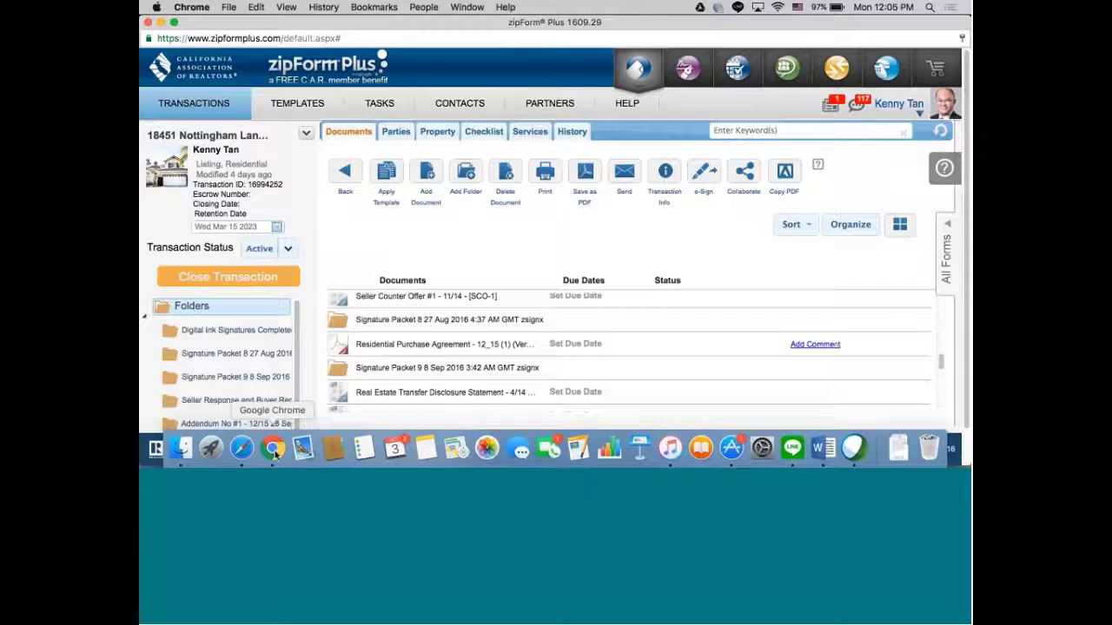
- Open Google Drive's My Drive in a new tab, sort it by Name, then return to the Gmail alert
click(161, 24)
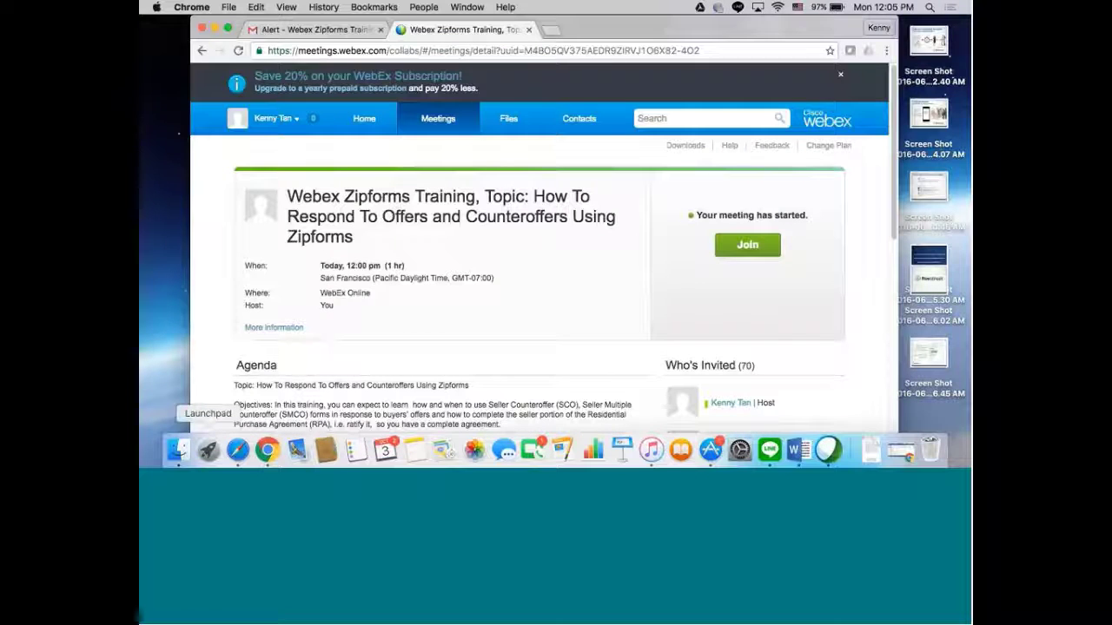
click(321, 29)
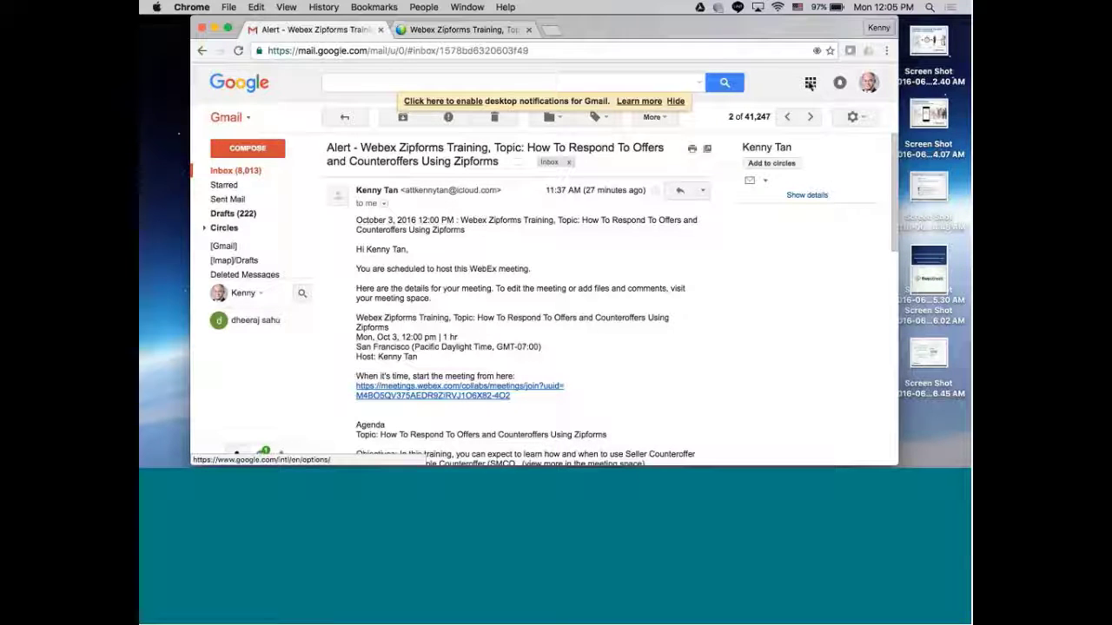
click(810, 84)
click(832, 216)
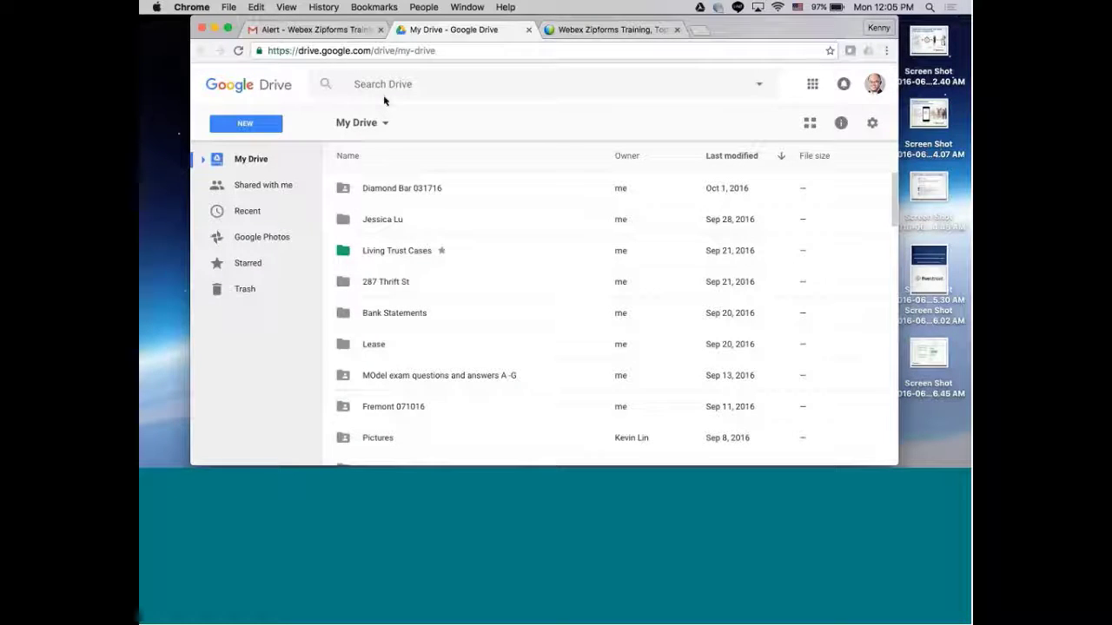
click(352, 163)
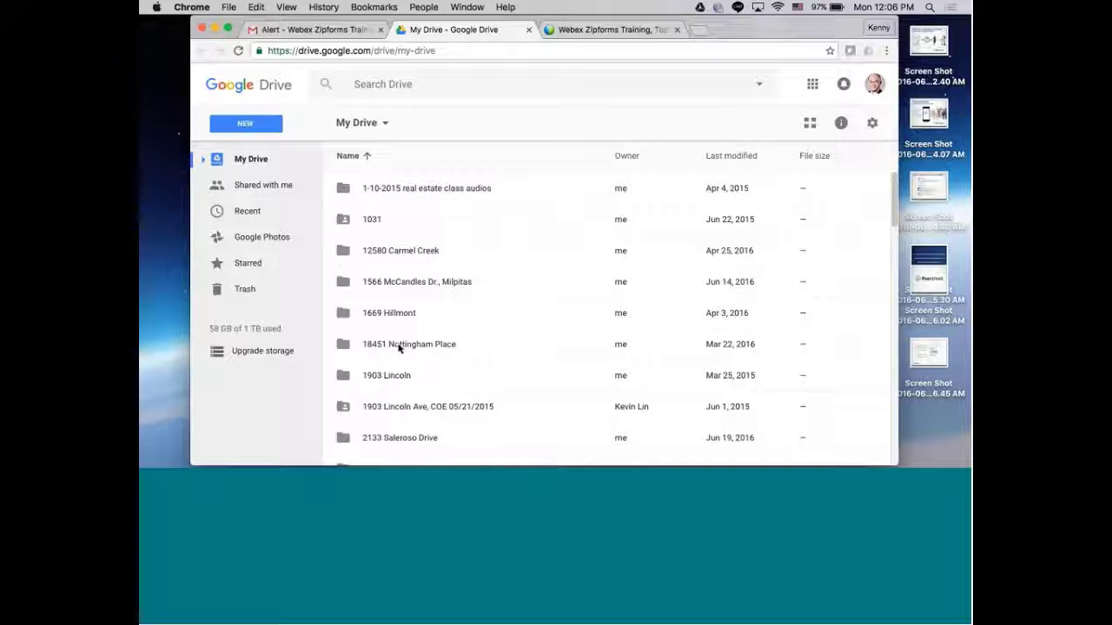
click(290, 32)
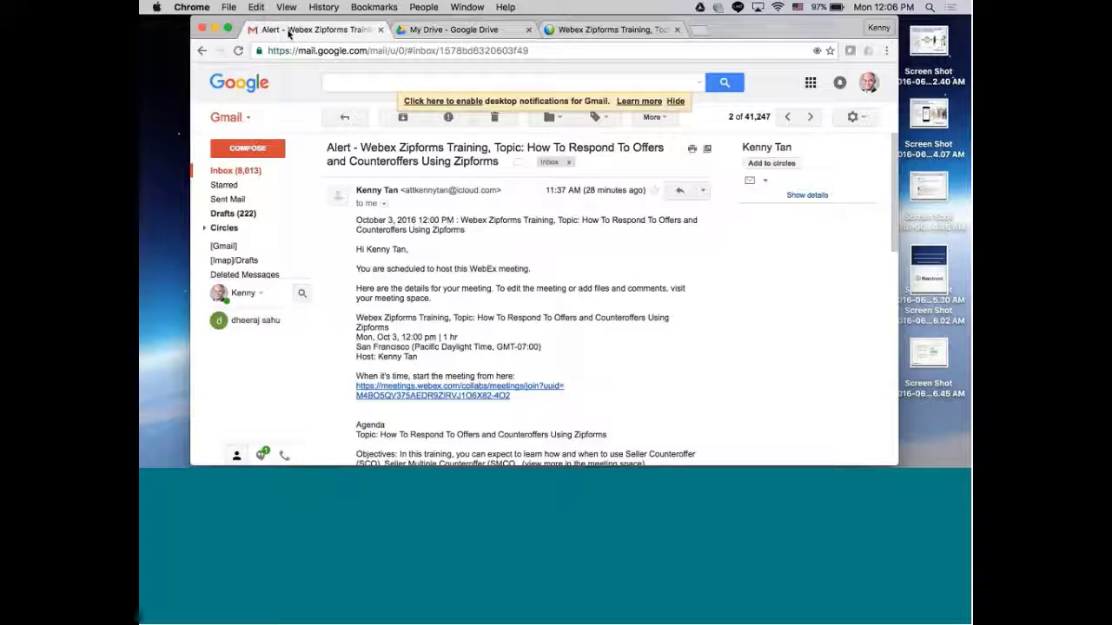
click(243, 171)
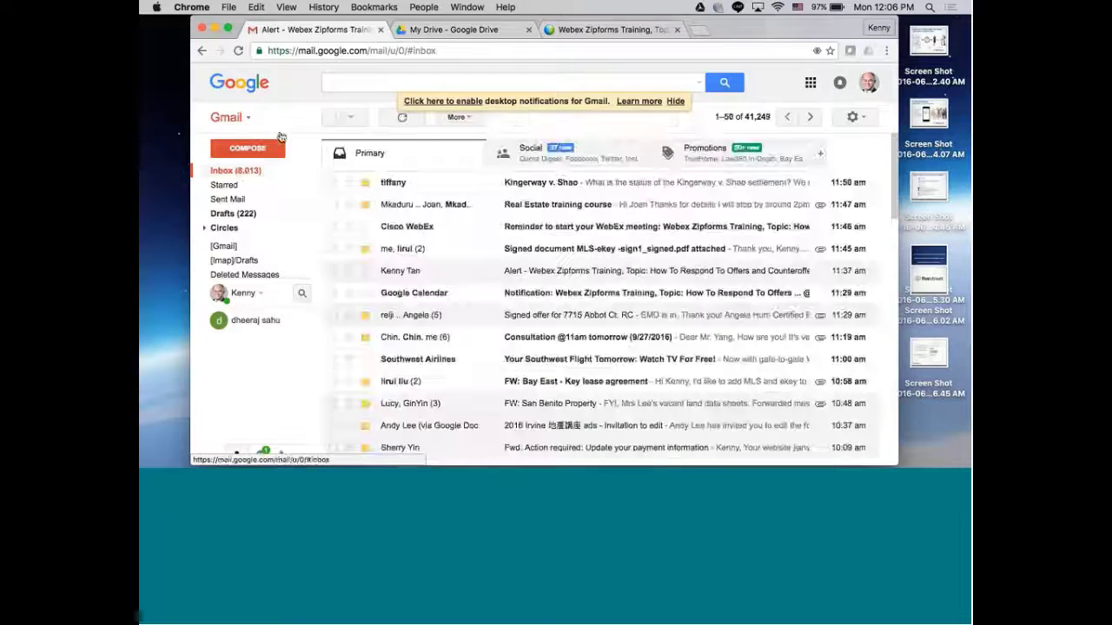
click(342, 81)
text(je)
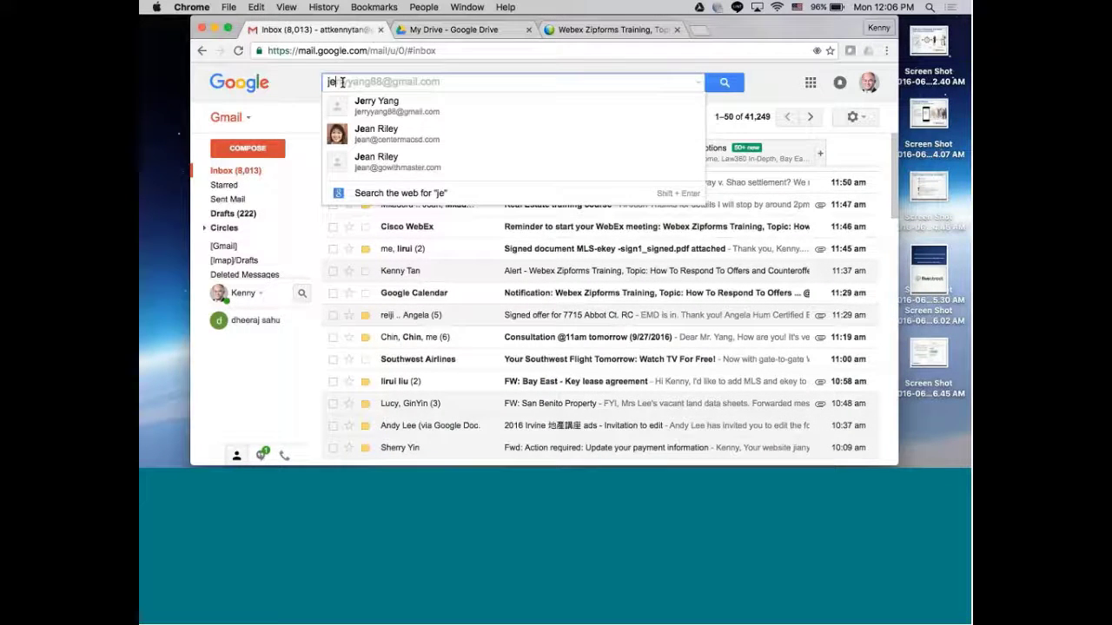
text(rry)
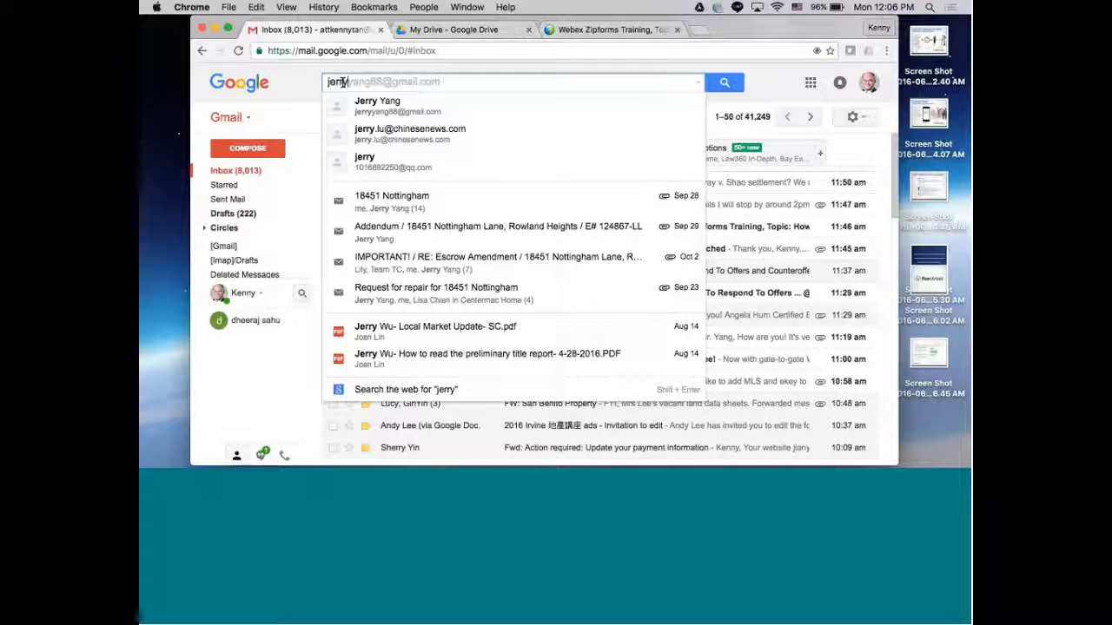
key(Return)
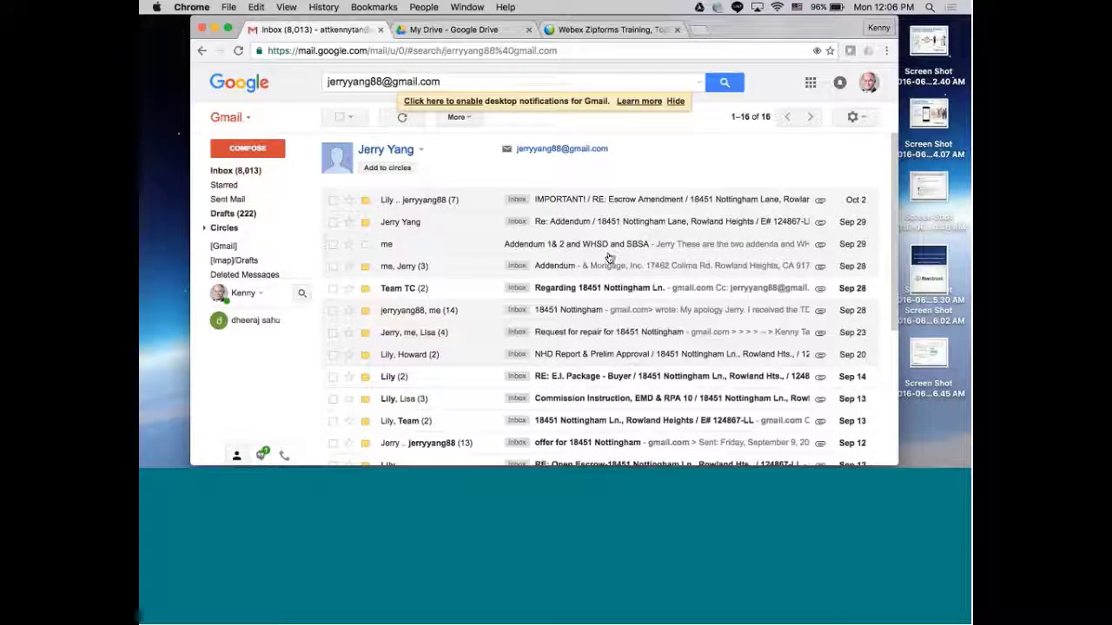
click(575, 199)
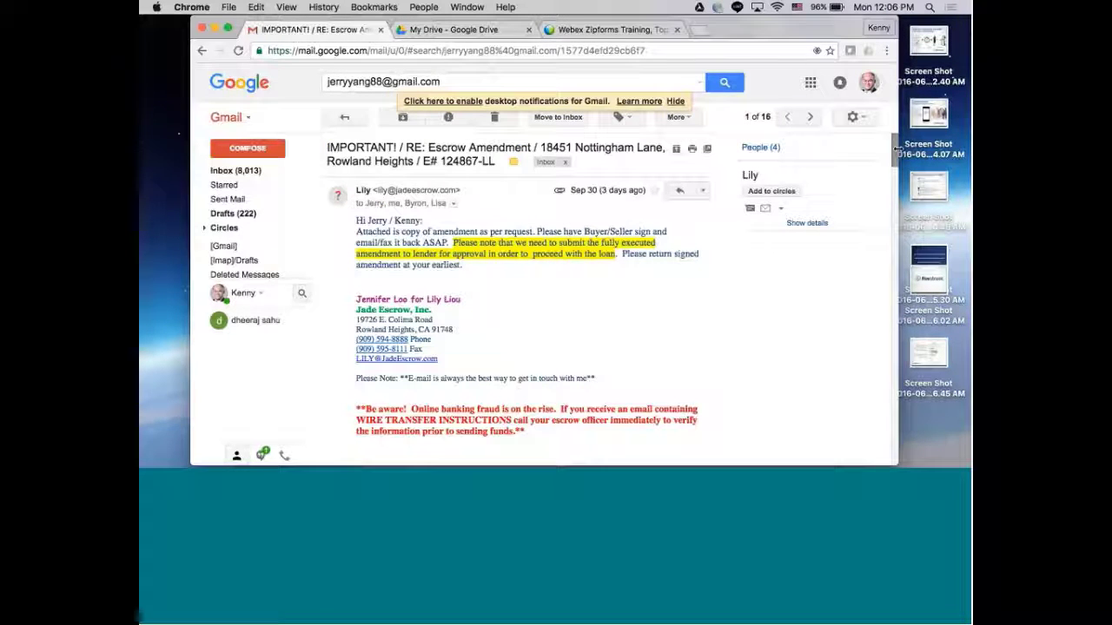
drag(896, 152, 913, 306)
mouse_move(421, 295)
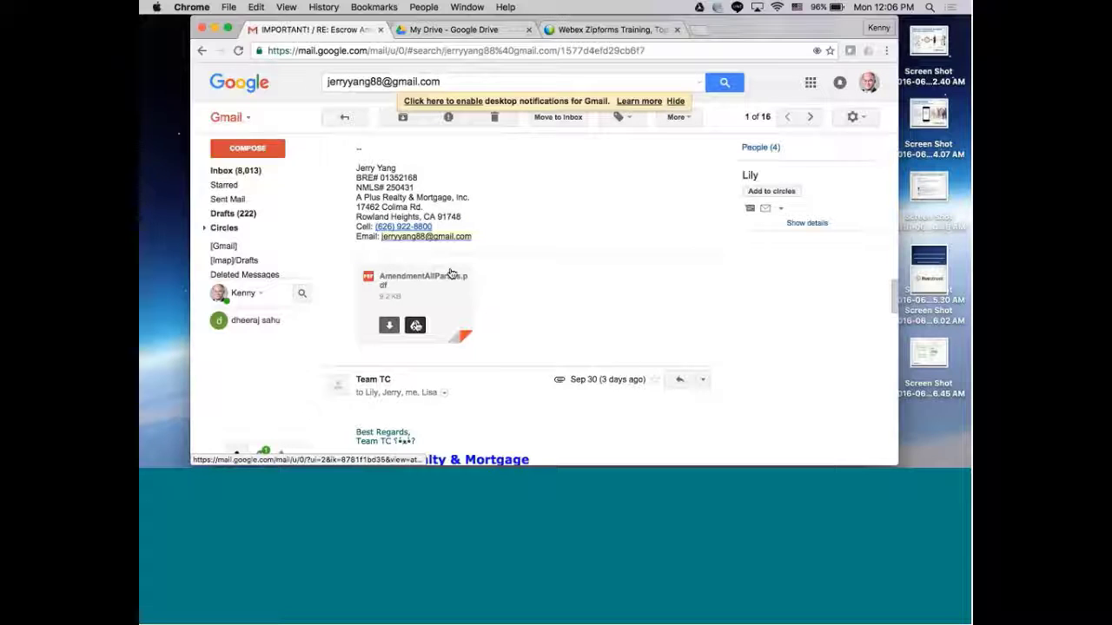
click(416, 325)
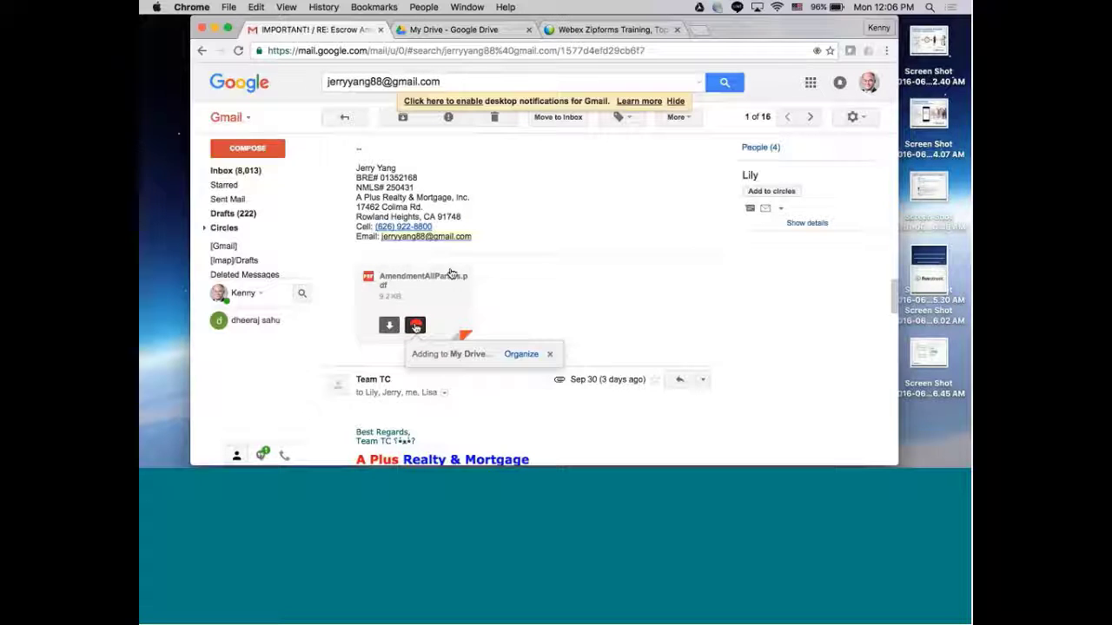
click(518, 354)
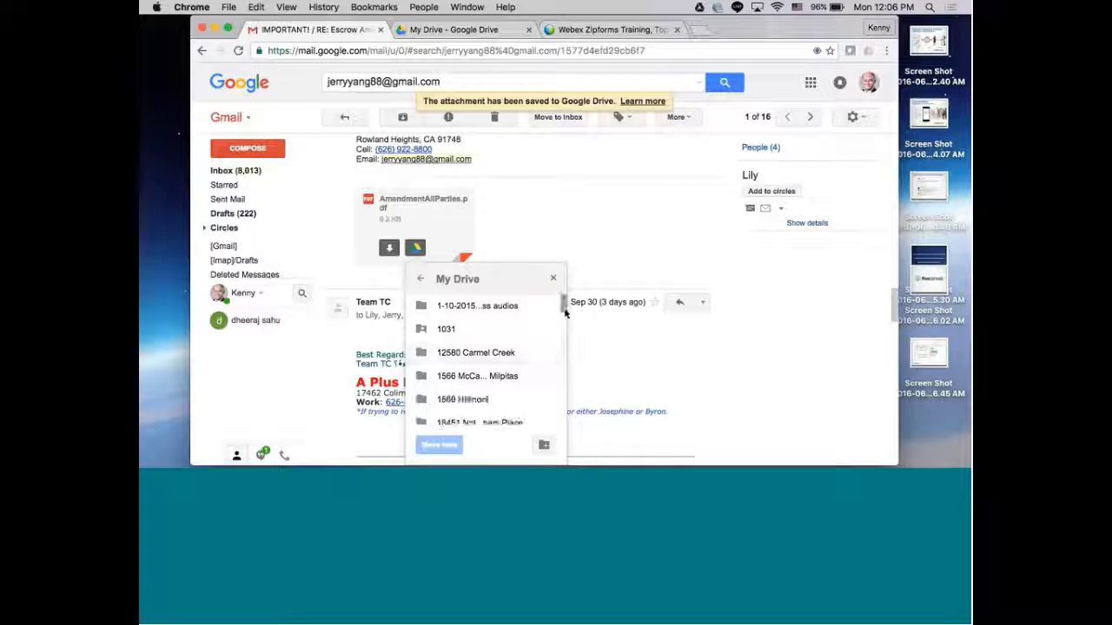
scroll(563, 314, down, 1)
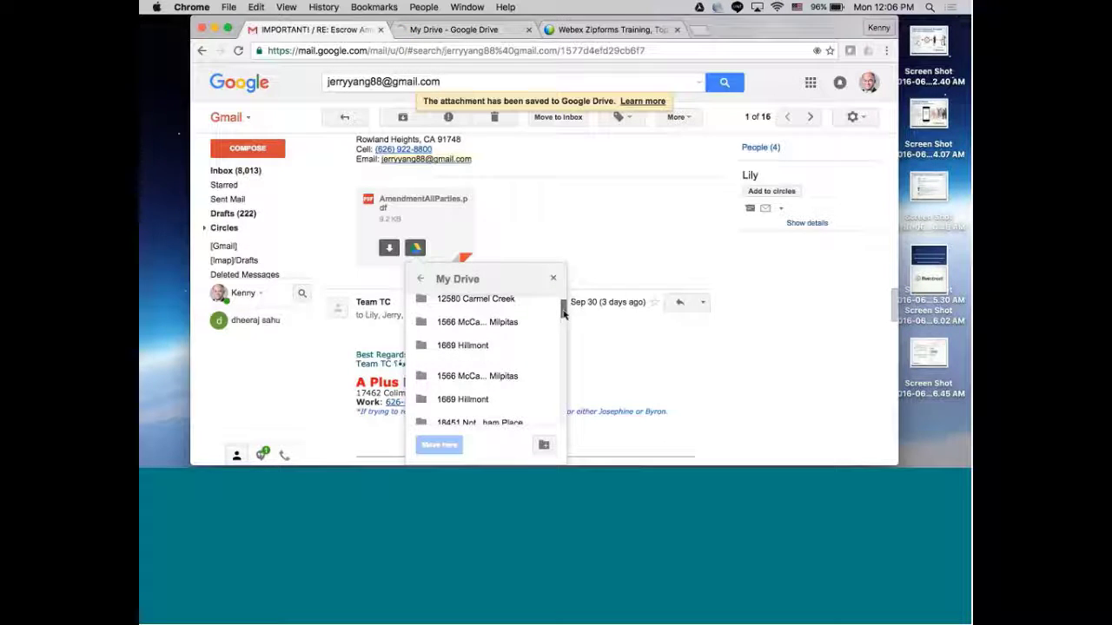
double_click(508, 369)
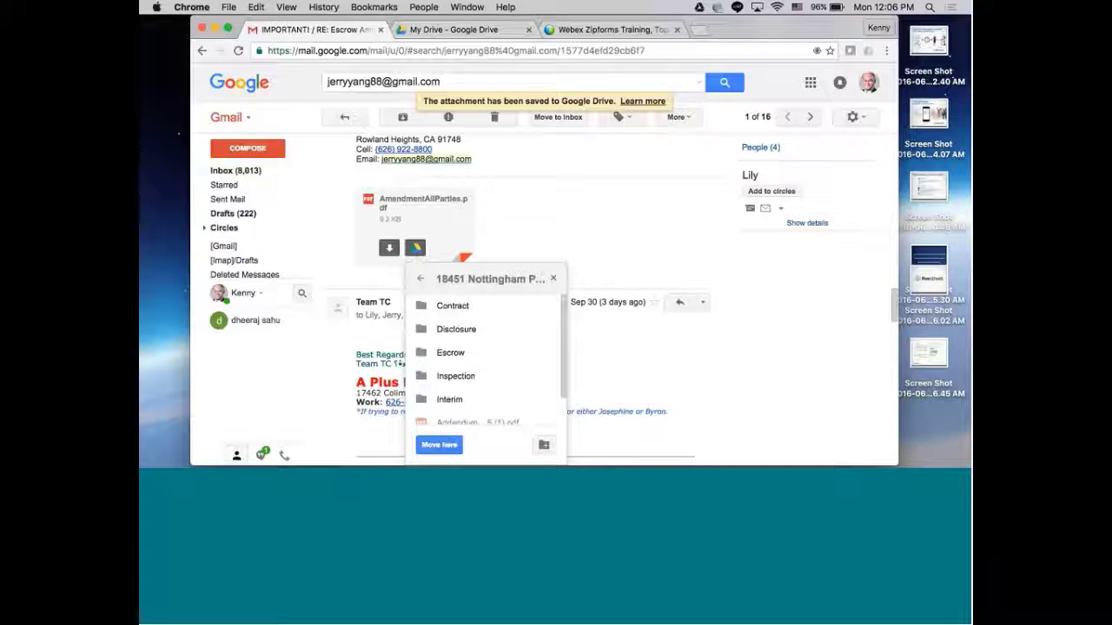
double_click(455, 406)
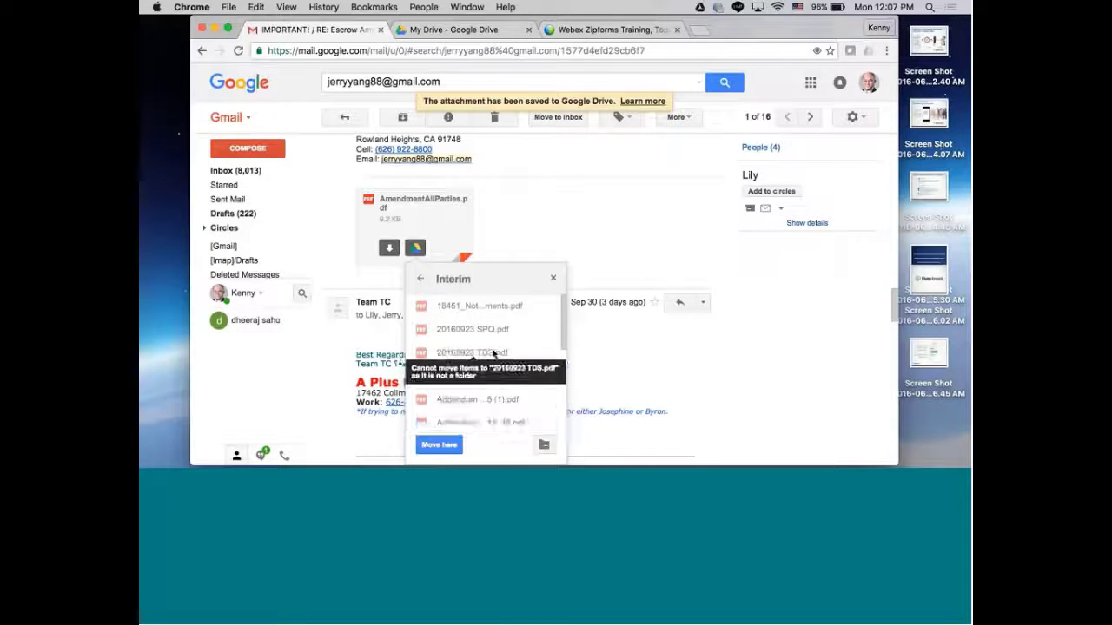
click(439, 446)
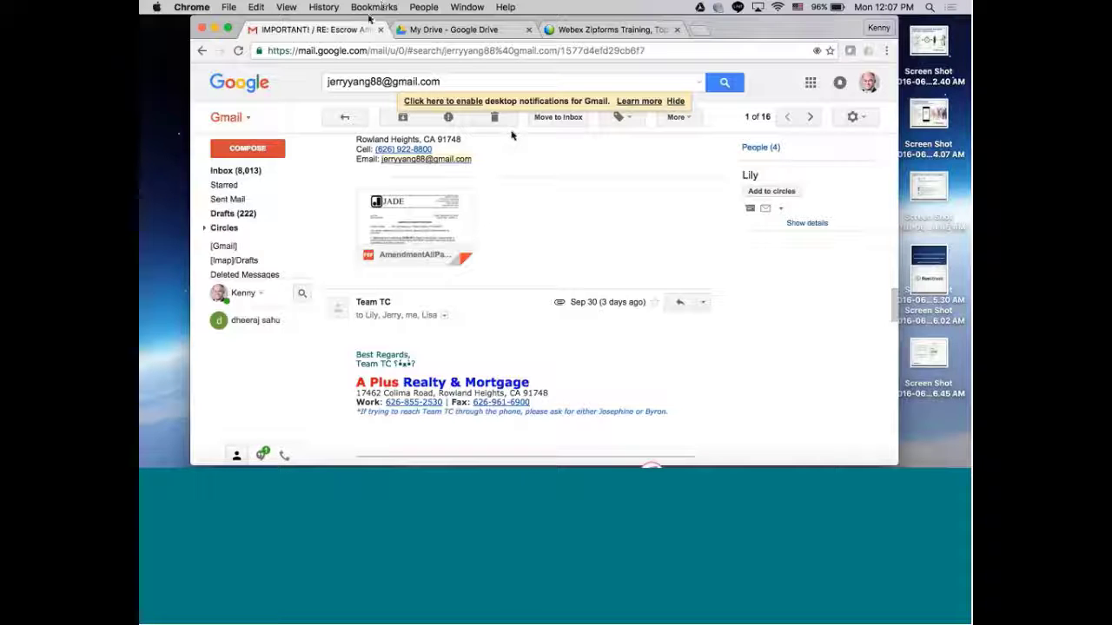
- Bring the zipForm Plus transaction window back in front of the browser
click(411, 32)
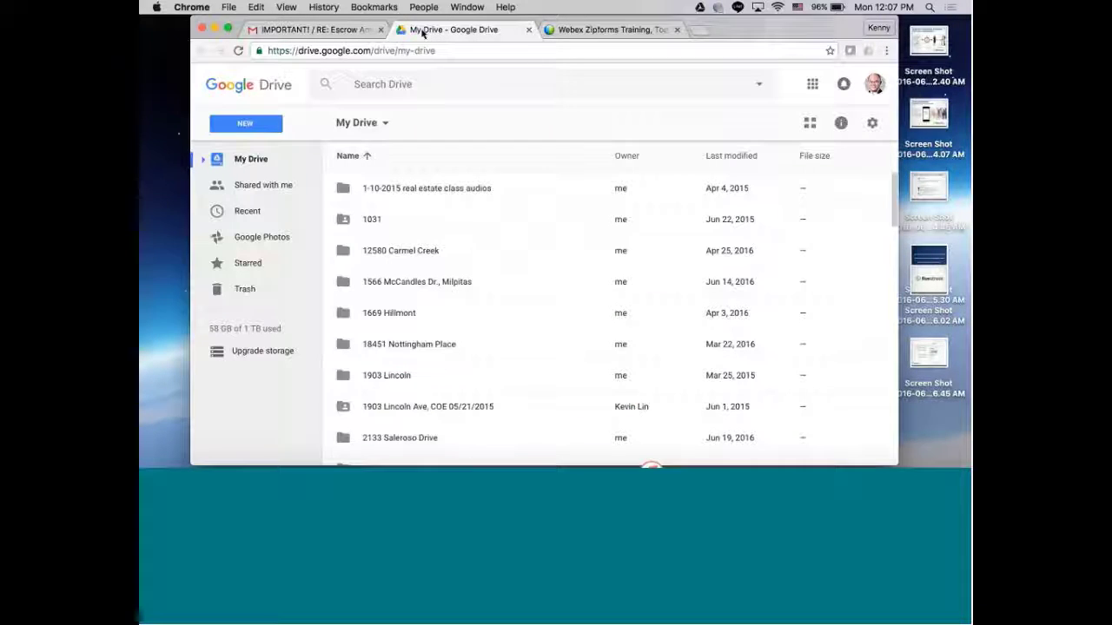
click(651, 32)
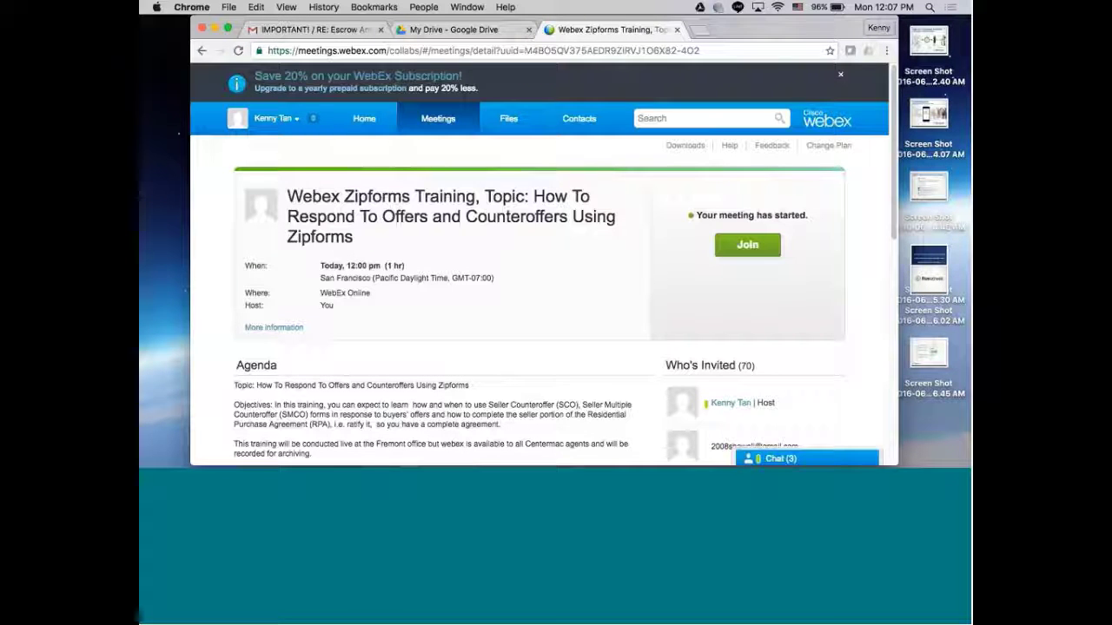
mouse_move(870, 465)
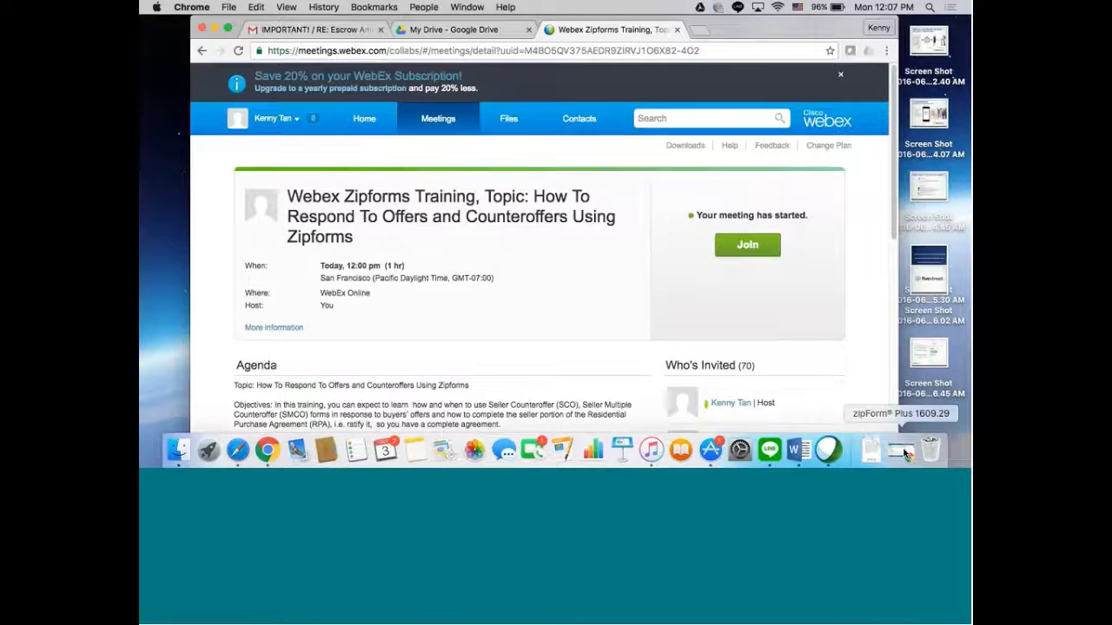
click(904, 461)
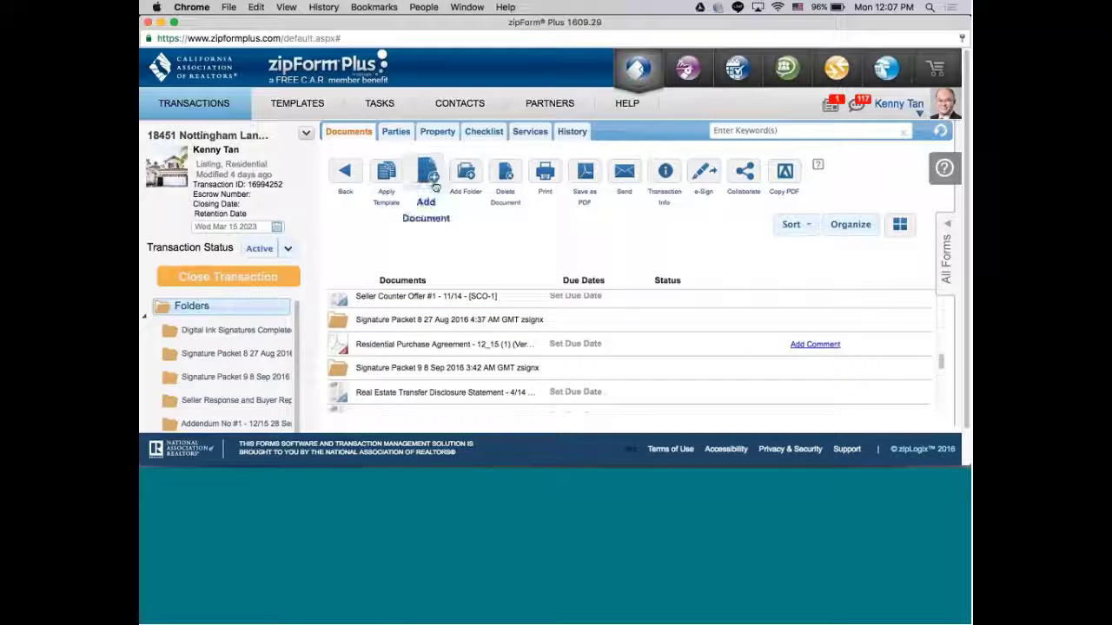
- Add a document by browsing for a file and show the Google Drive files in the Open dialog
click(431, 174)
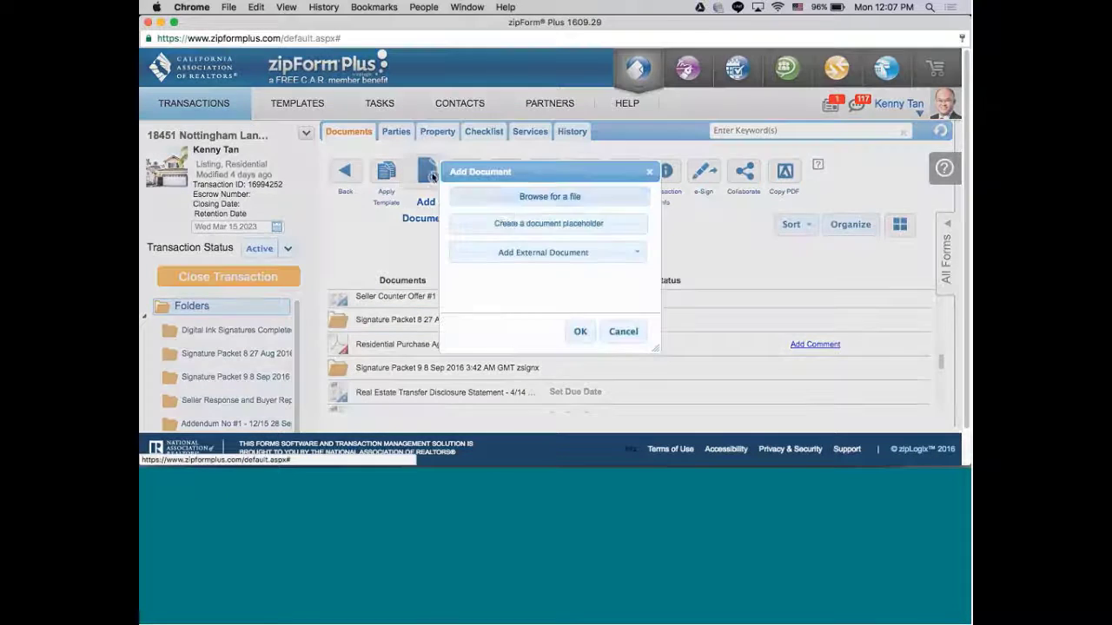
click(565, 197)
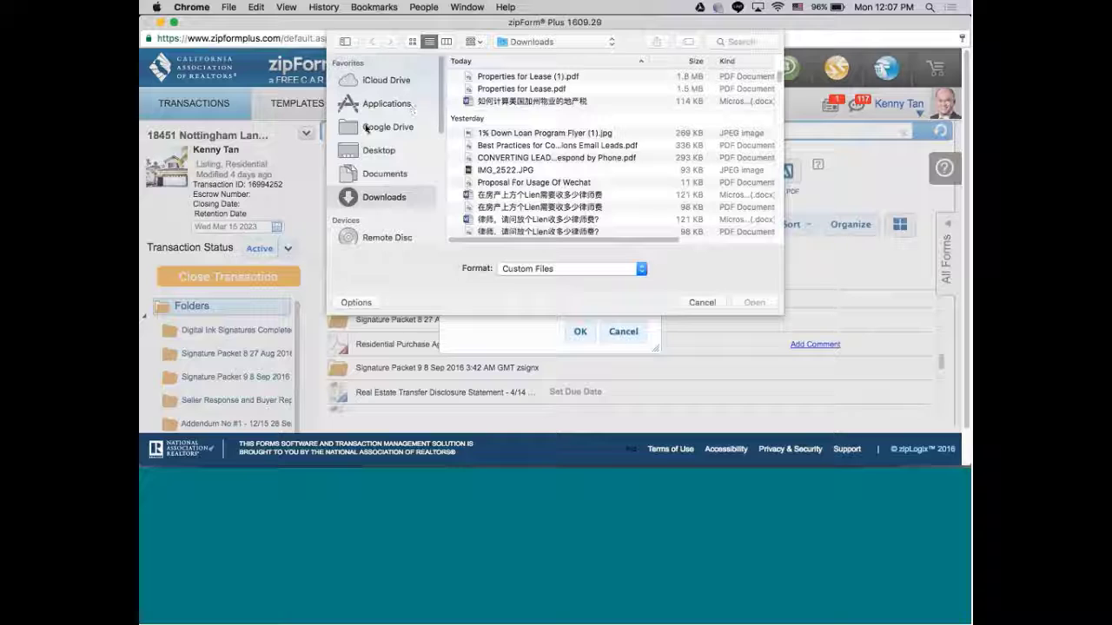
click(365, 128)
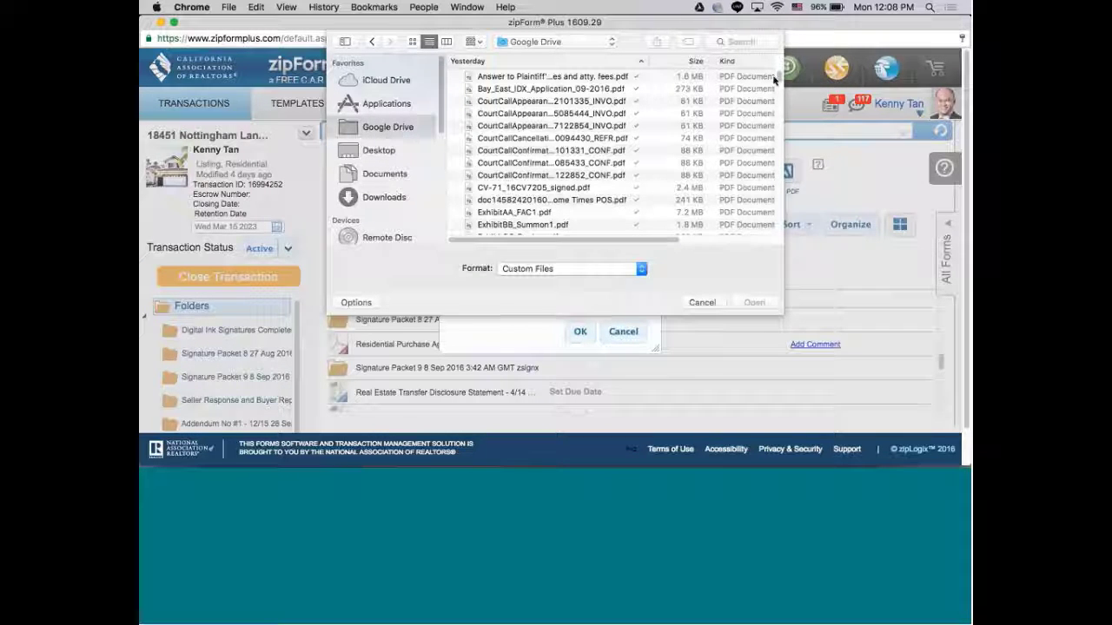
scroll(773, 80, down, 15)
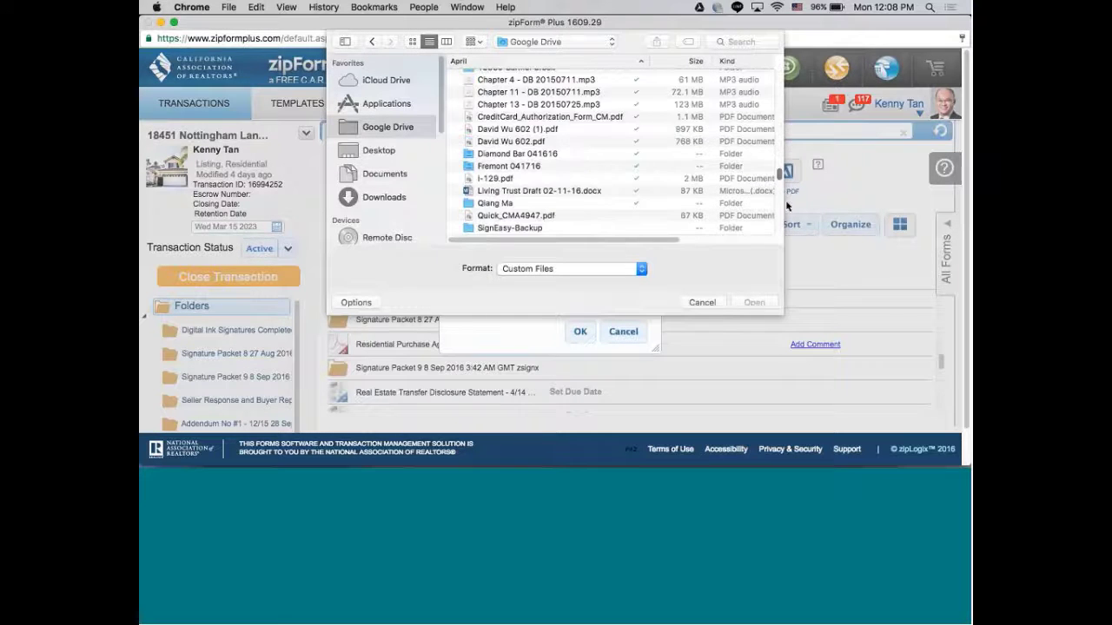
scroll(788, 206, down, 10)
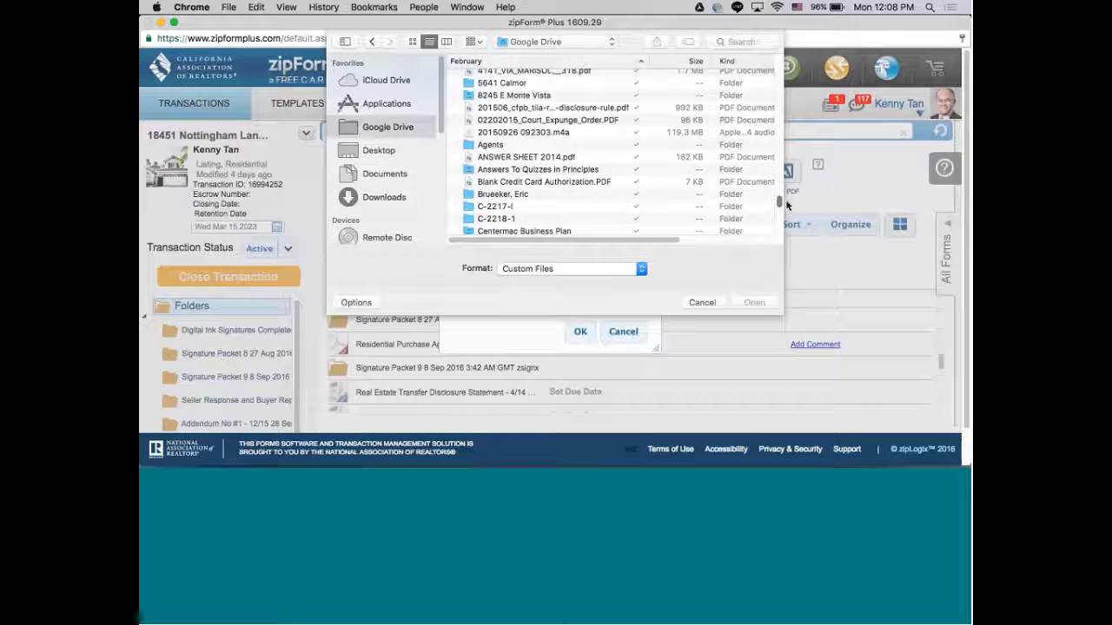
scroll(787, 203, up, 3)
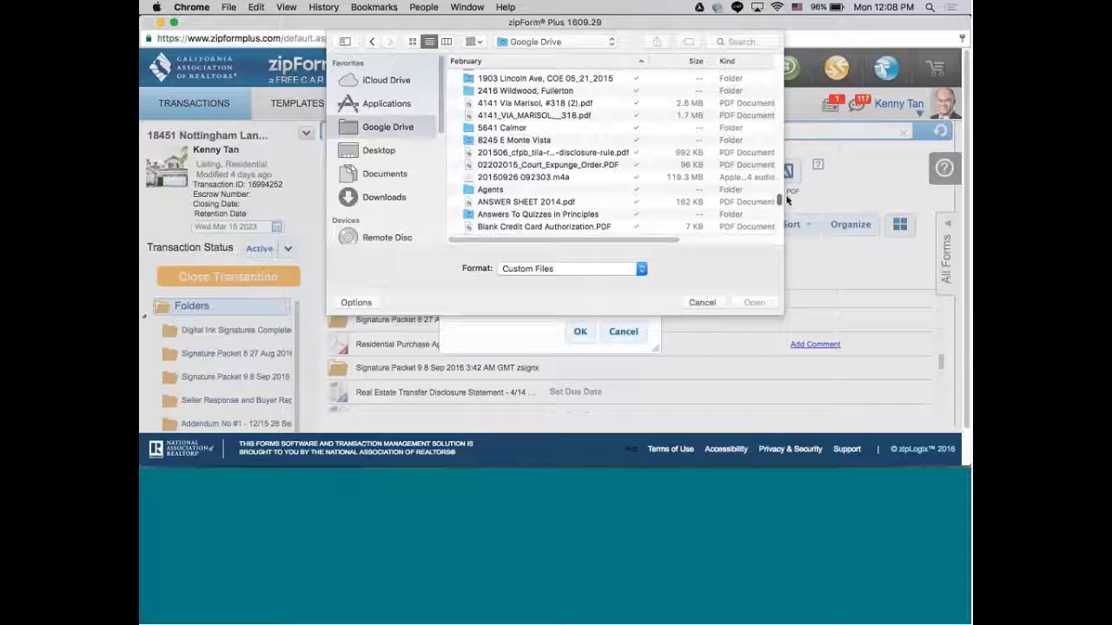
scroll(787, 201, up, 3)
drag(787, 201, 769, 43)
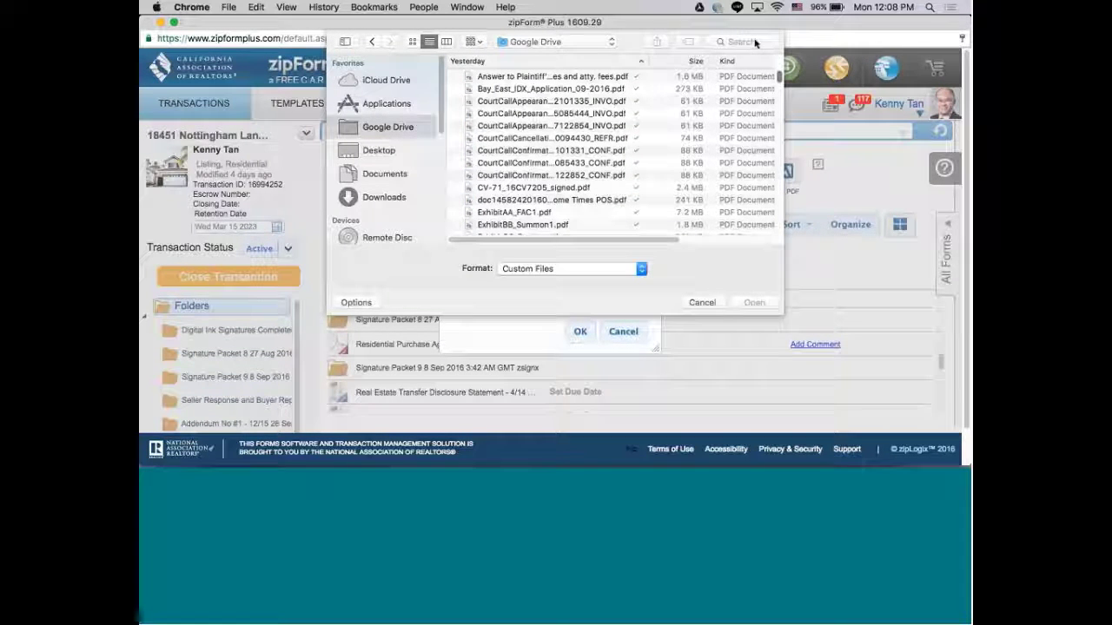
- Try searching '1845' in the Open dialog, then return to Google Drive and switch between column, icon and list views
click(755, 41)
text(1)
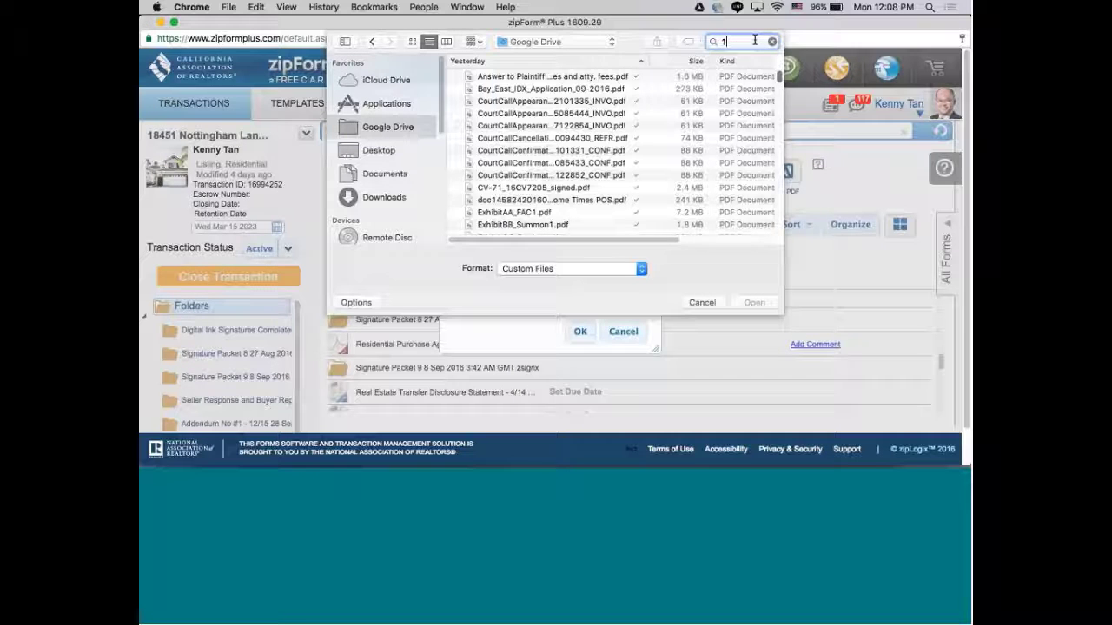
text(8451)
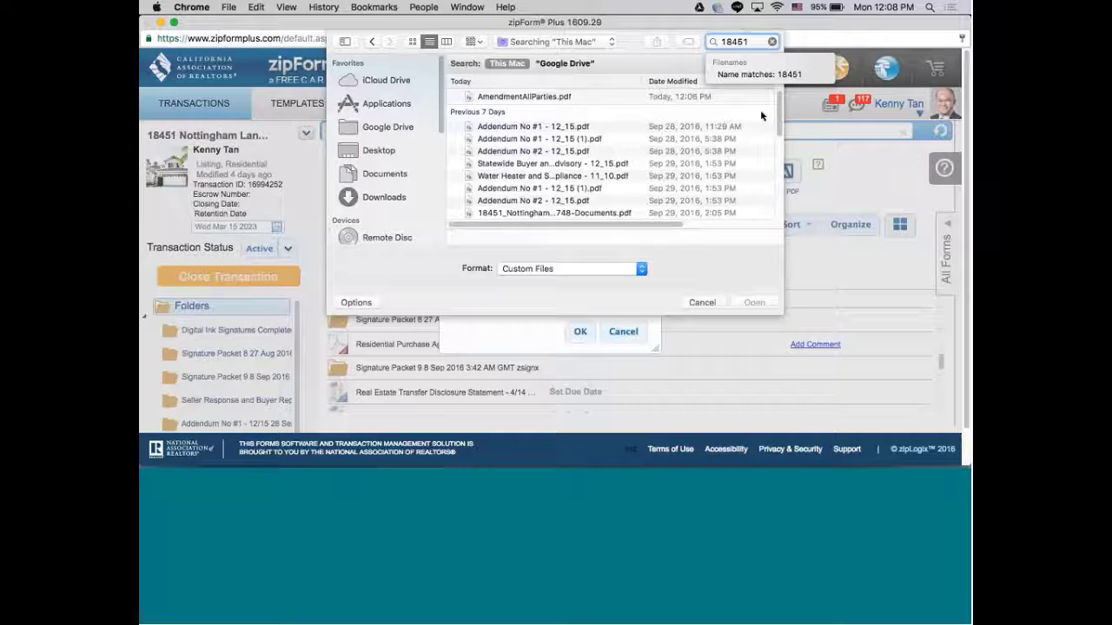
mouse_move(779, 110)
mouse_down()
mouse_move(779, 147)
mouse_move(779, 100)
mouse_up()
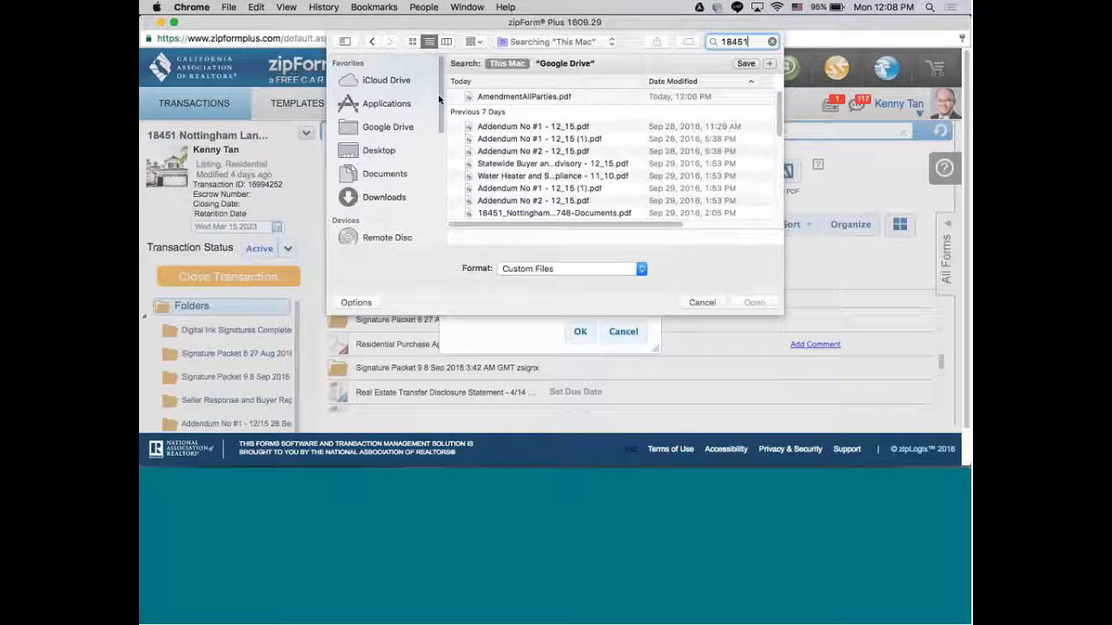
click(388, 128)
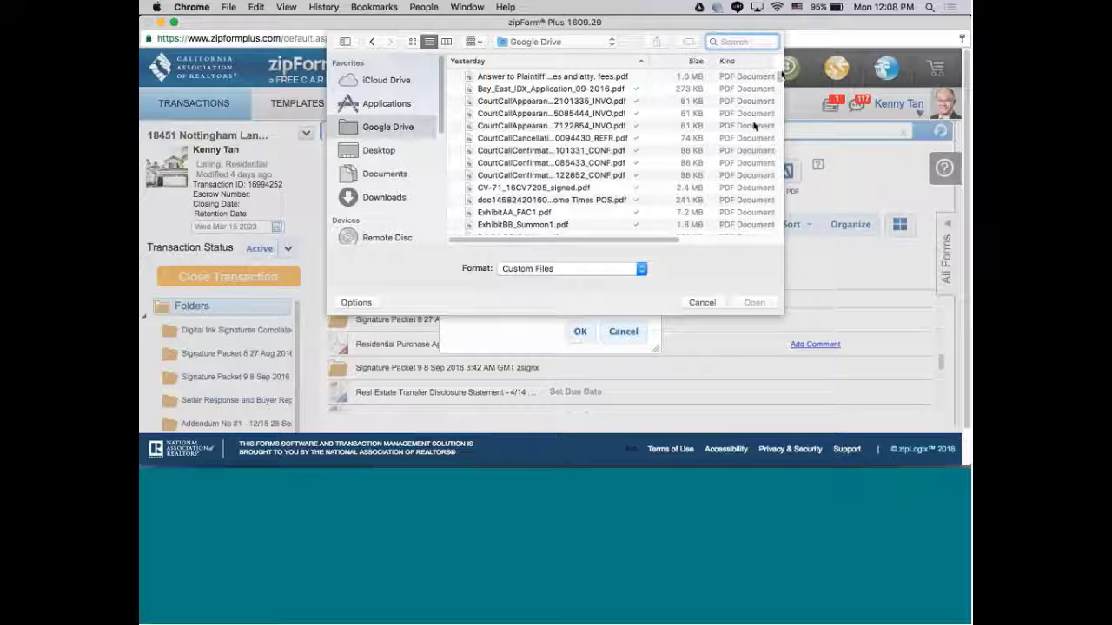
mouse_move(779, 76)
mouse_down()
mouse_move(780, 128)
mouse_move(779, 74)
mouse_up()
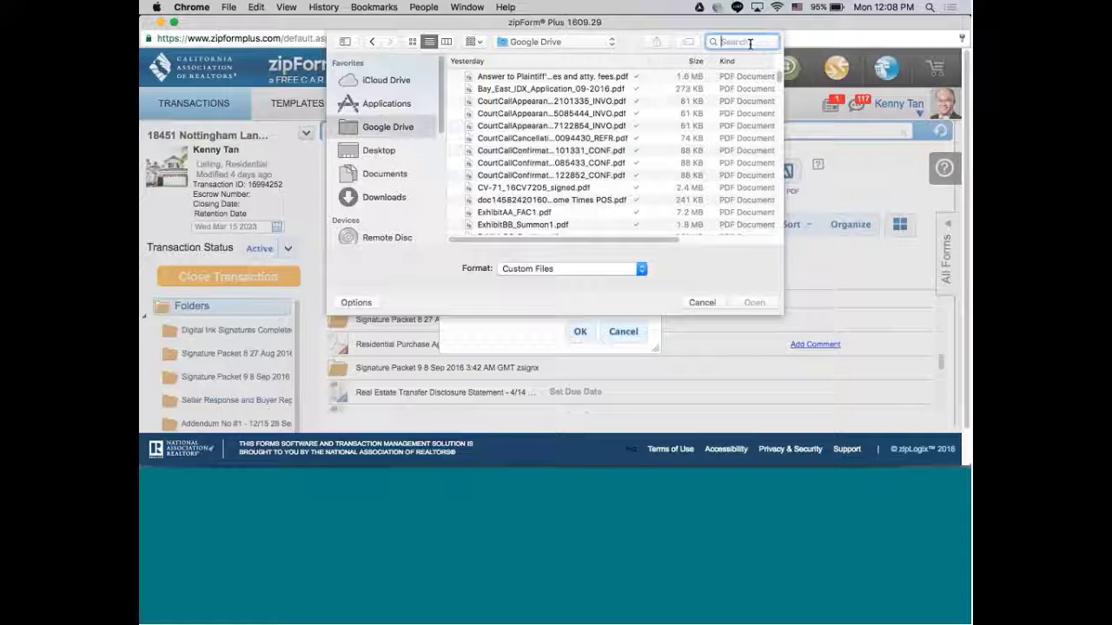
text(18)
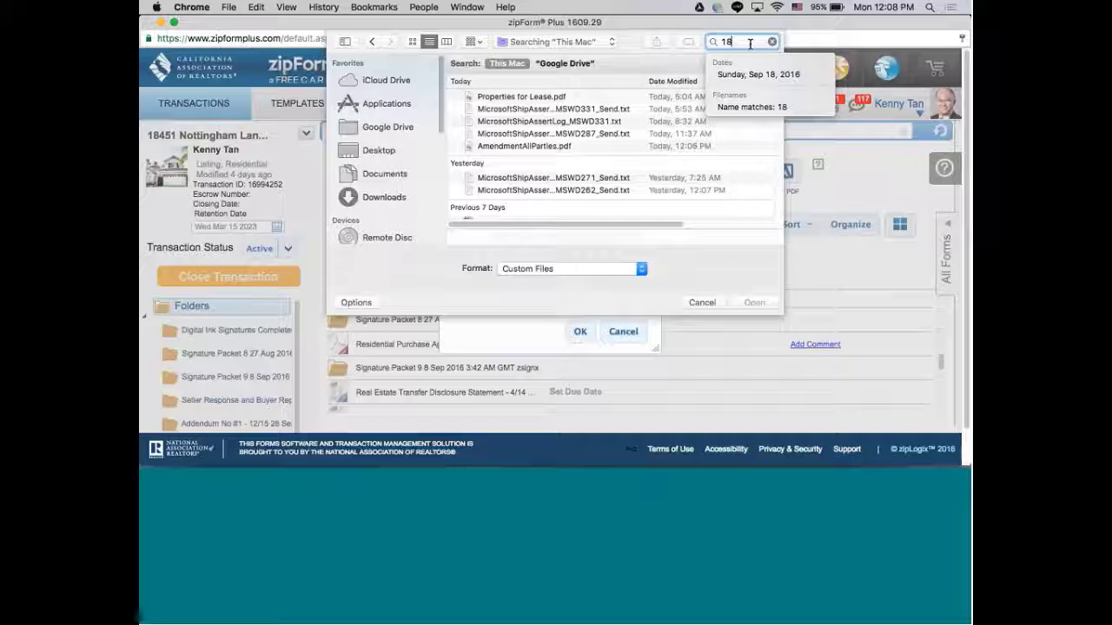
key(BackSpace)
key(BackSpace)
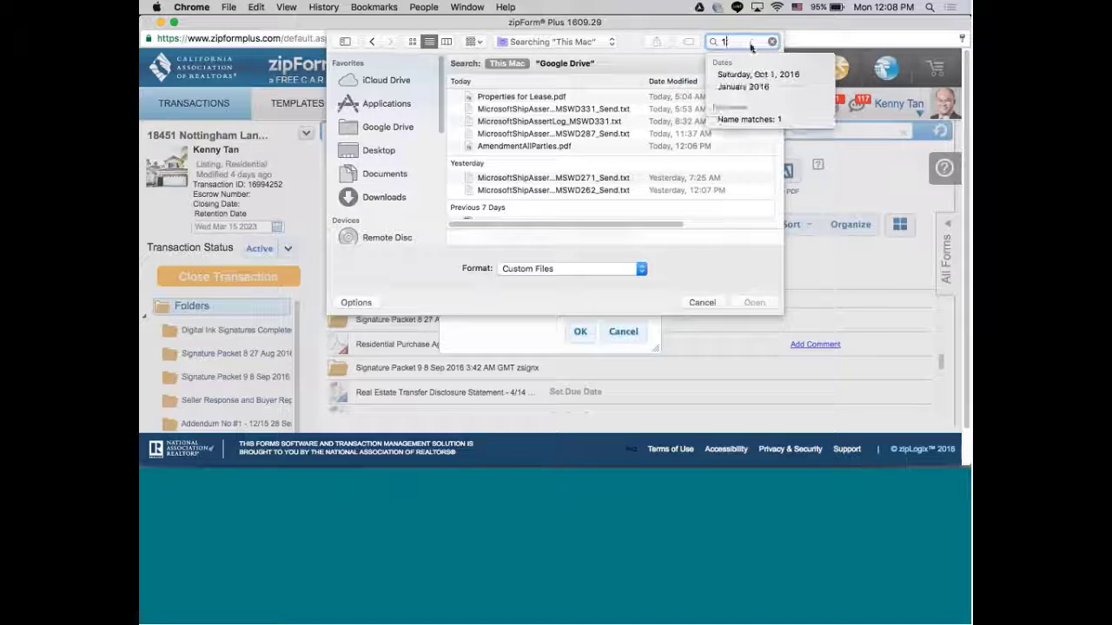
click(447, 41)
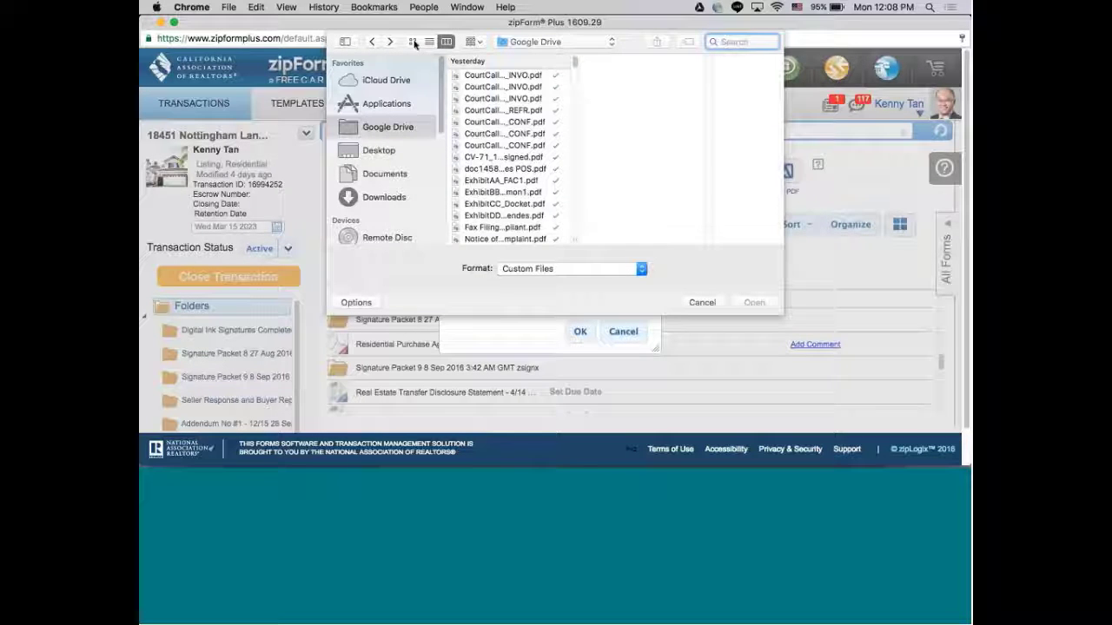
click(413, 41)
click(428, 41)
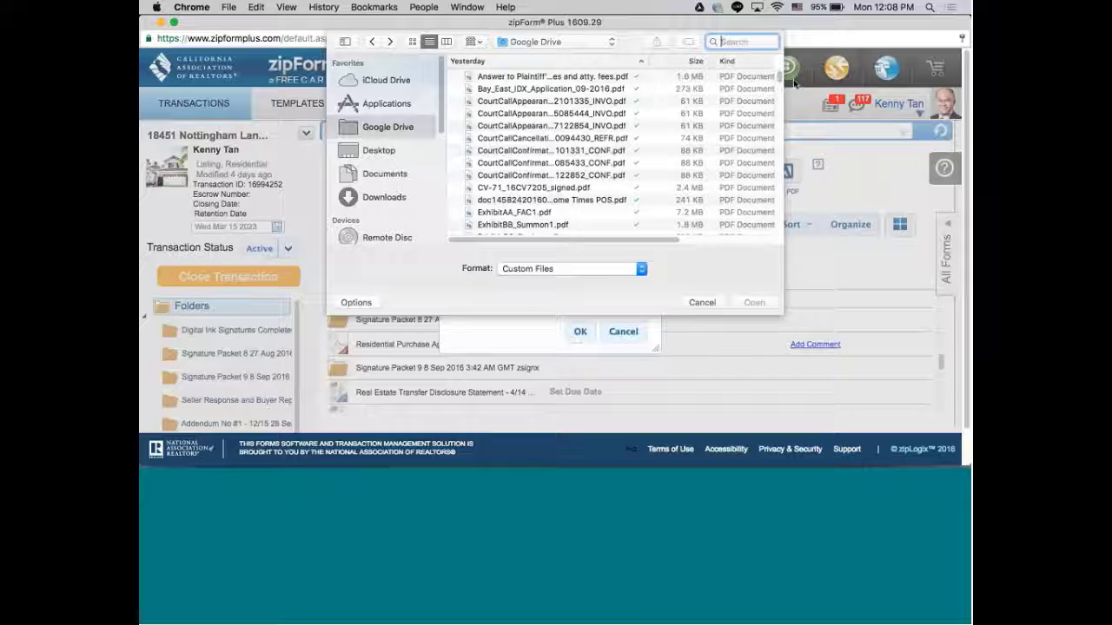
- Search '18451' and open Residential Purchase Agreement - 12_15.pdf
drag(779, 79, 789, 171)
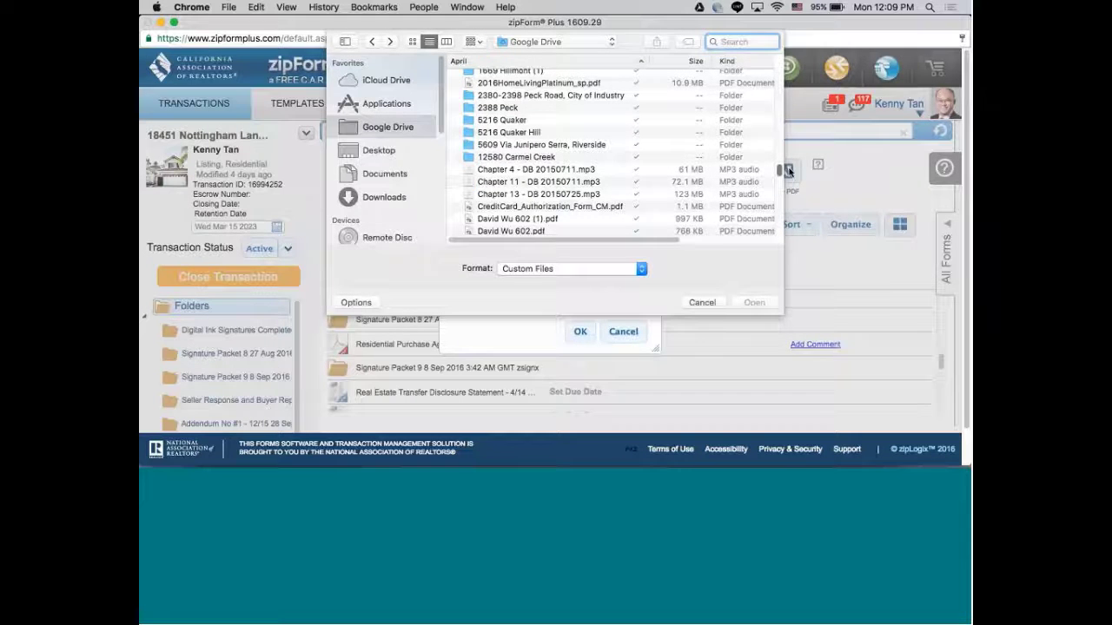
text(1)
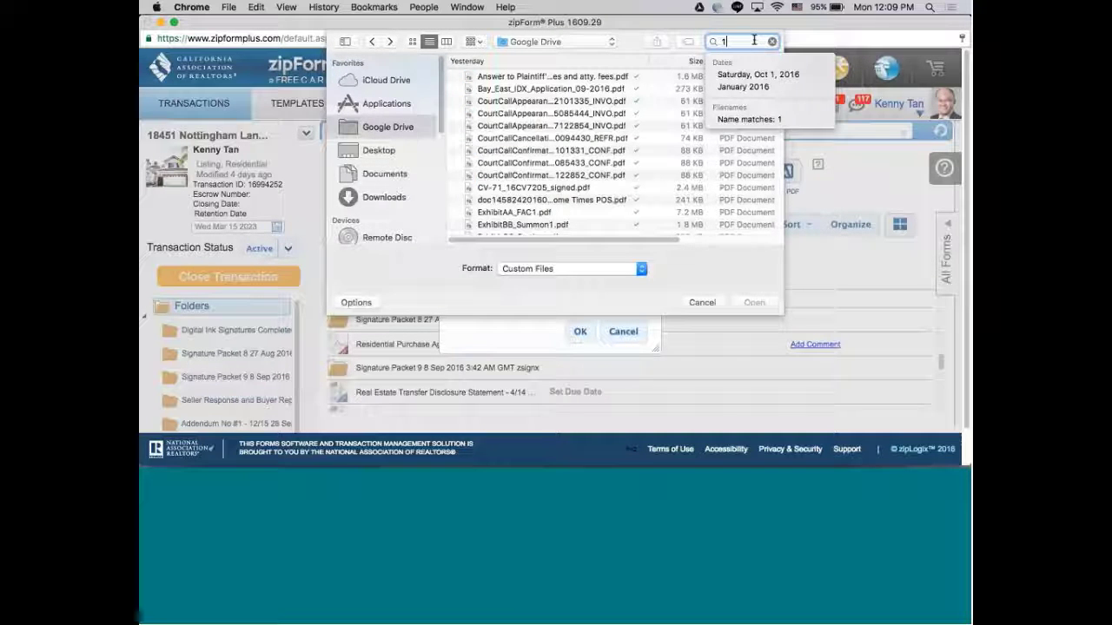
text(8451)
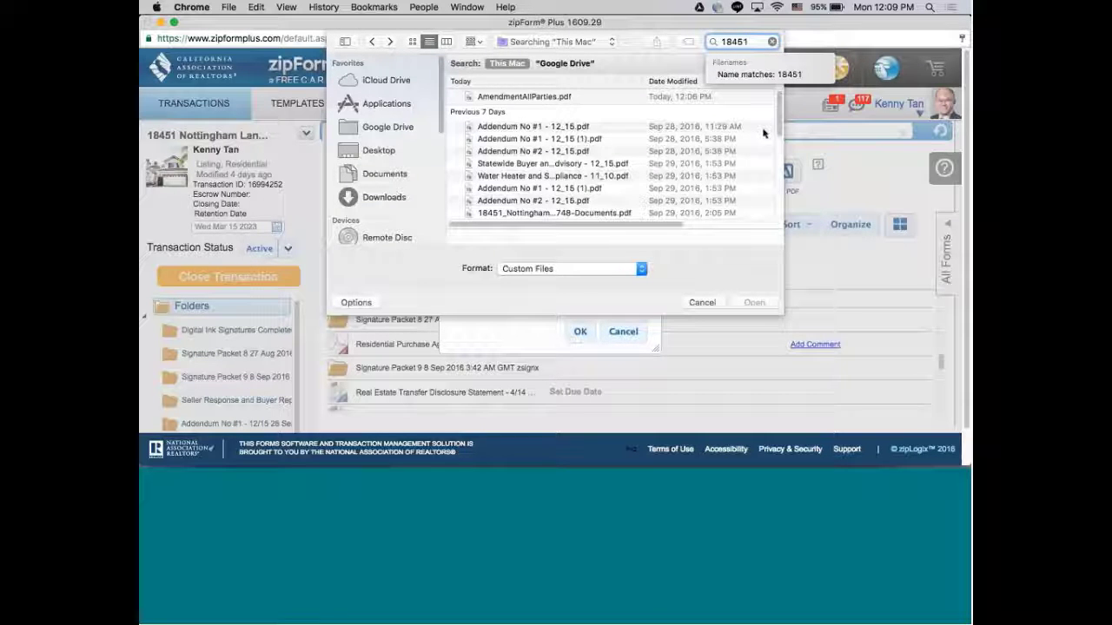
scroll(778, 137, down, 1)
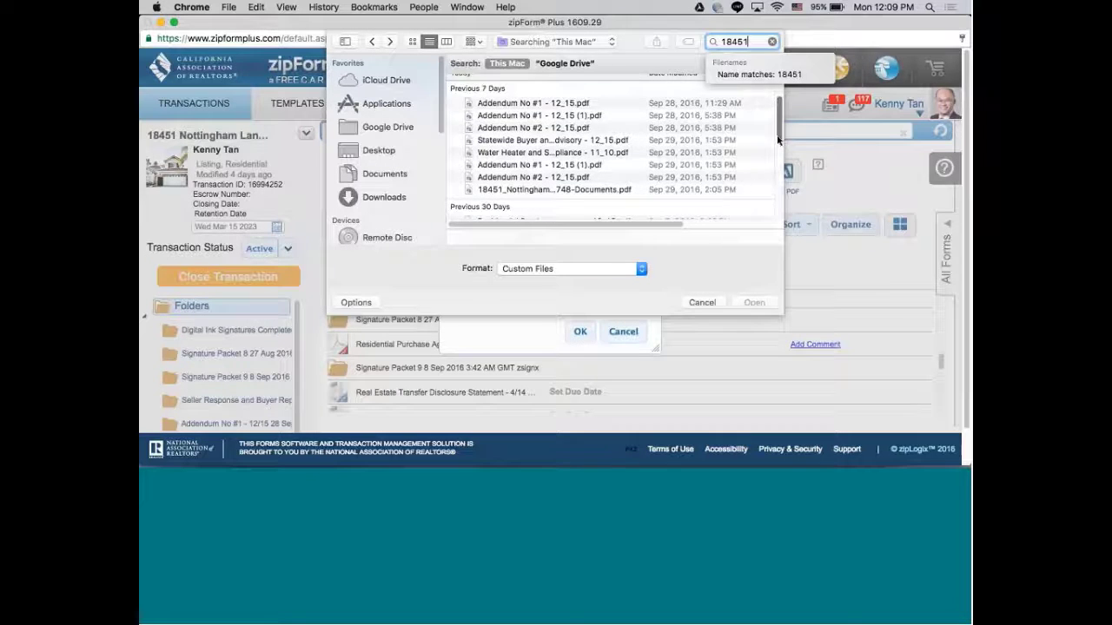
drag(778, 137, 778, 153)
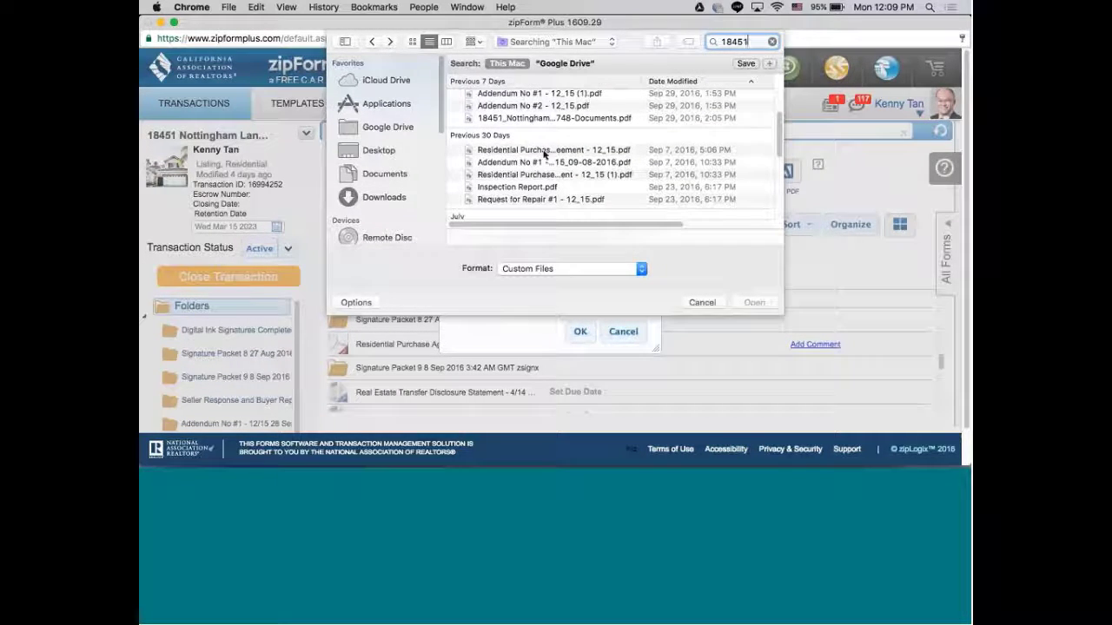
click(544, 153)
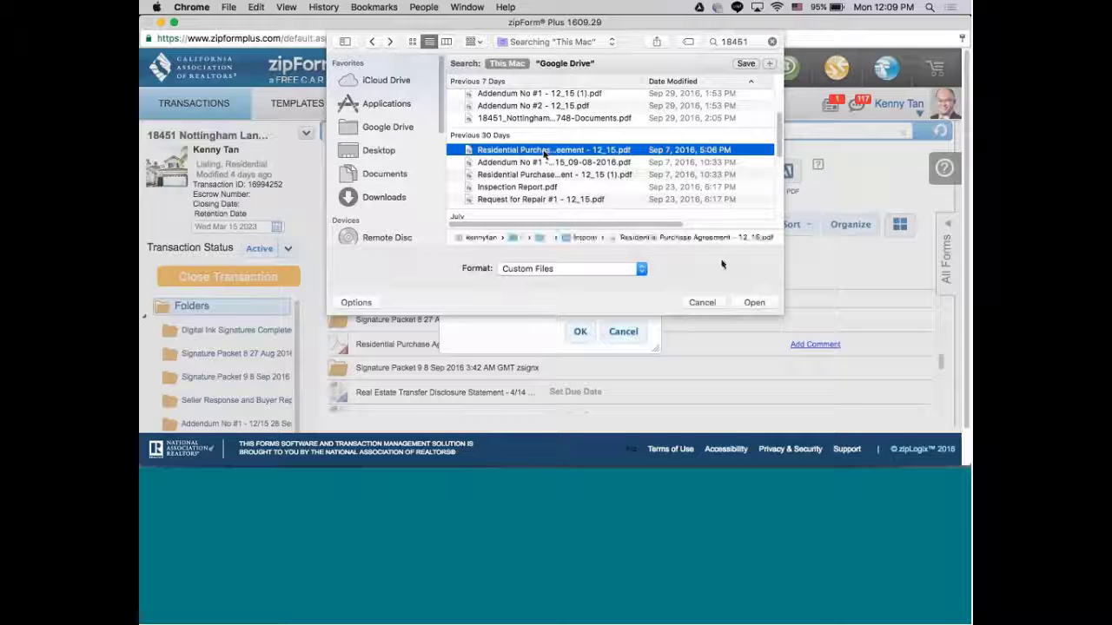
click(754, 303)
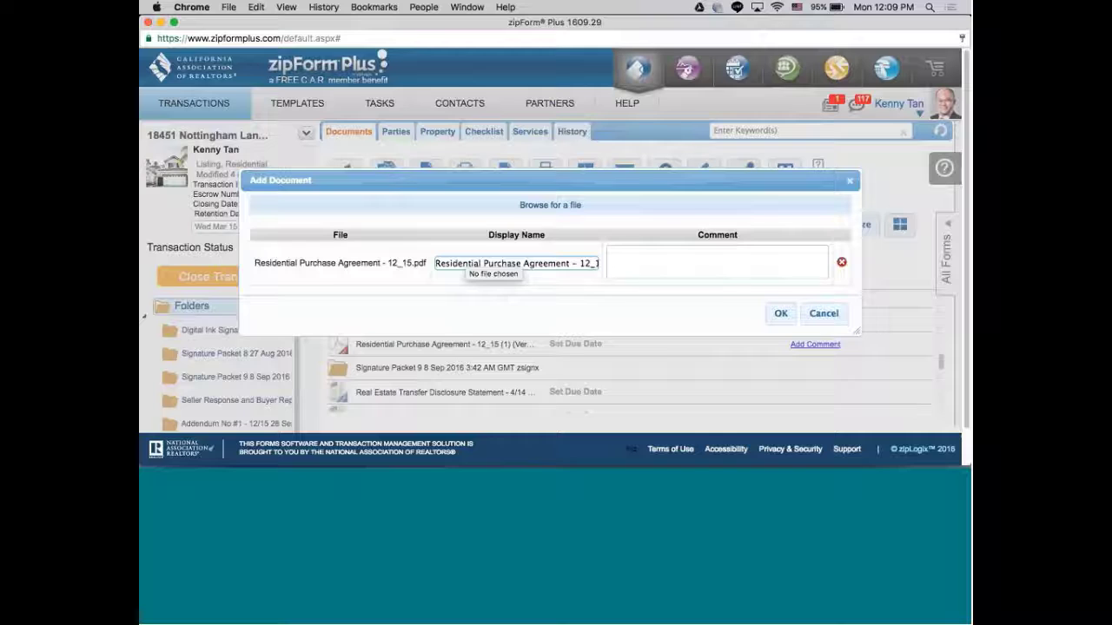
- Confirm the Add Document dialog to upload Residential Purchase Agreement - 12_15 into the transaction
click(795, 314)
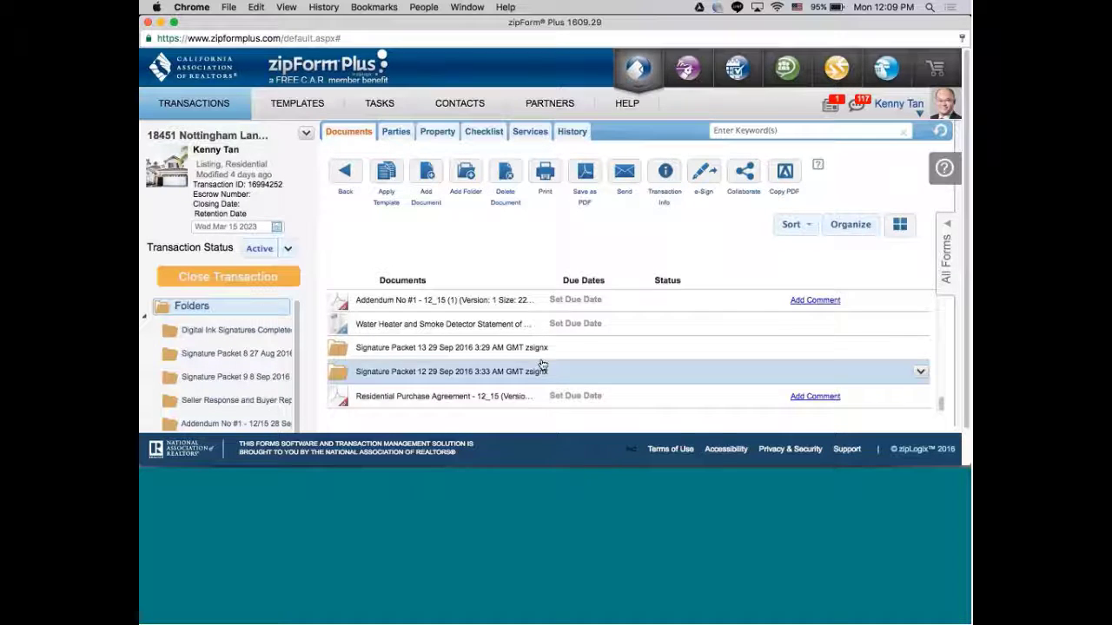
- Open Residential Purchase Agreement - 12_15 from the Documents list in PDF Preview
click(513, 401)
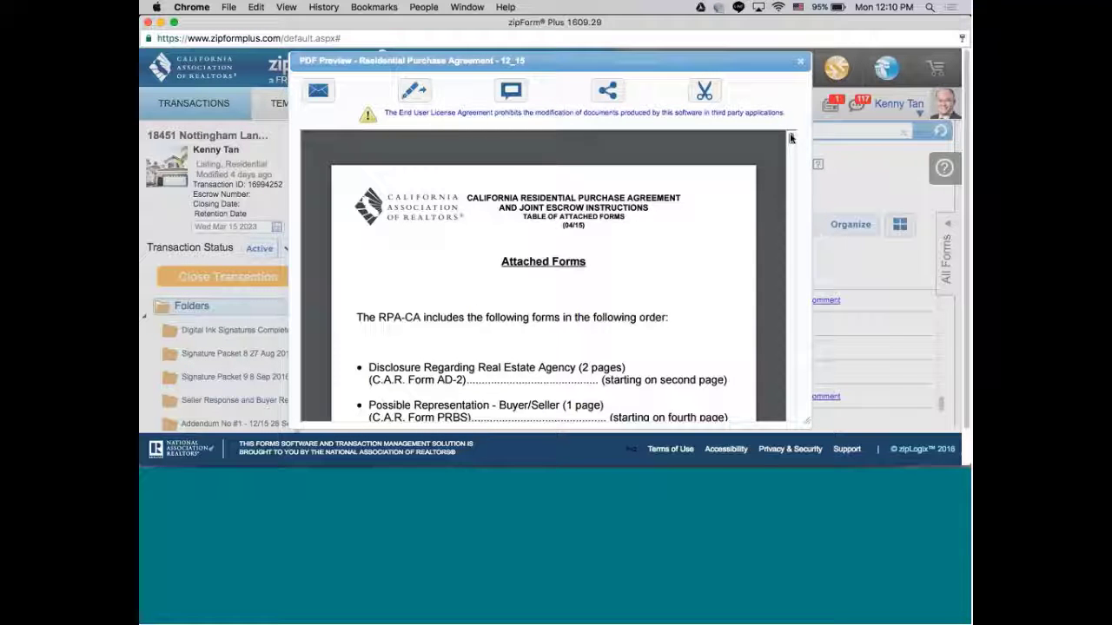
drag(790, 138, 791, 166)
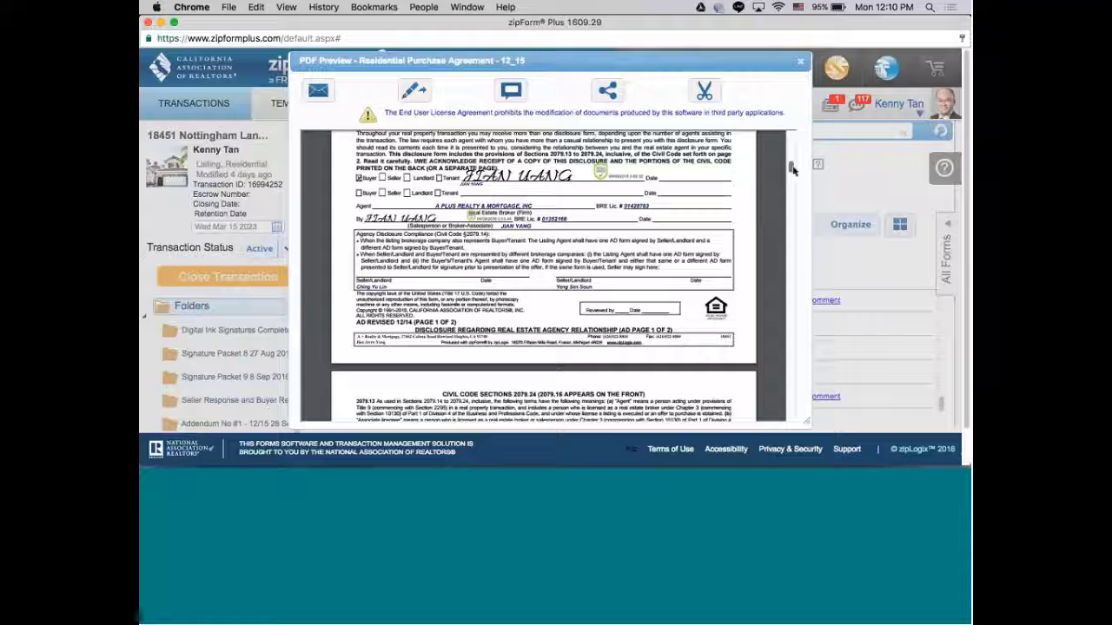
scroll(790, 165, down, 10)
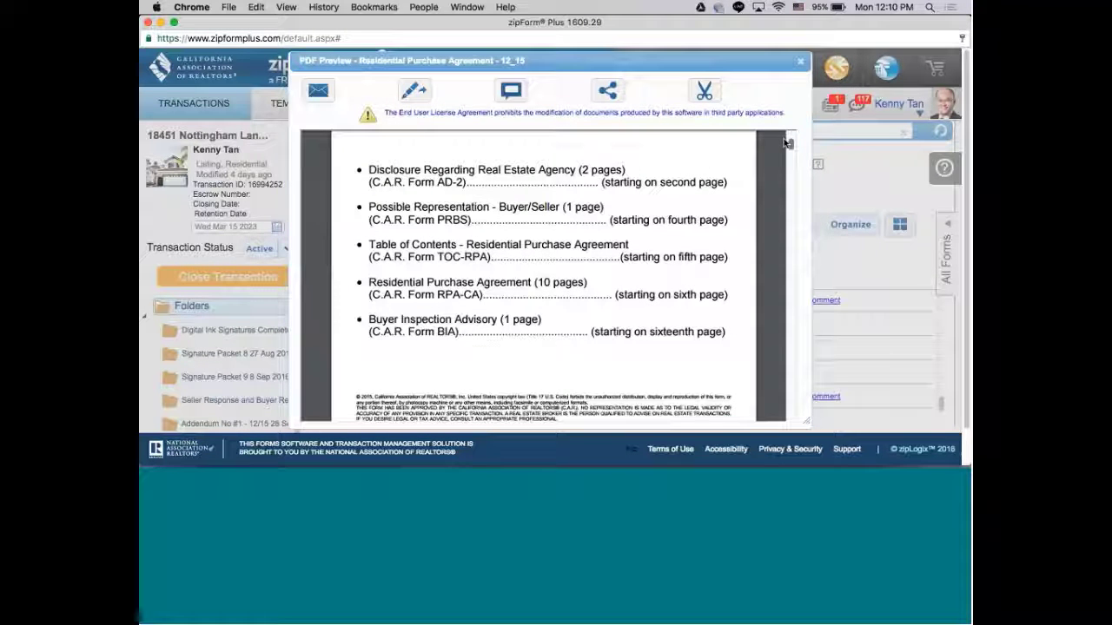
scroll(784, 138, up, 3)
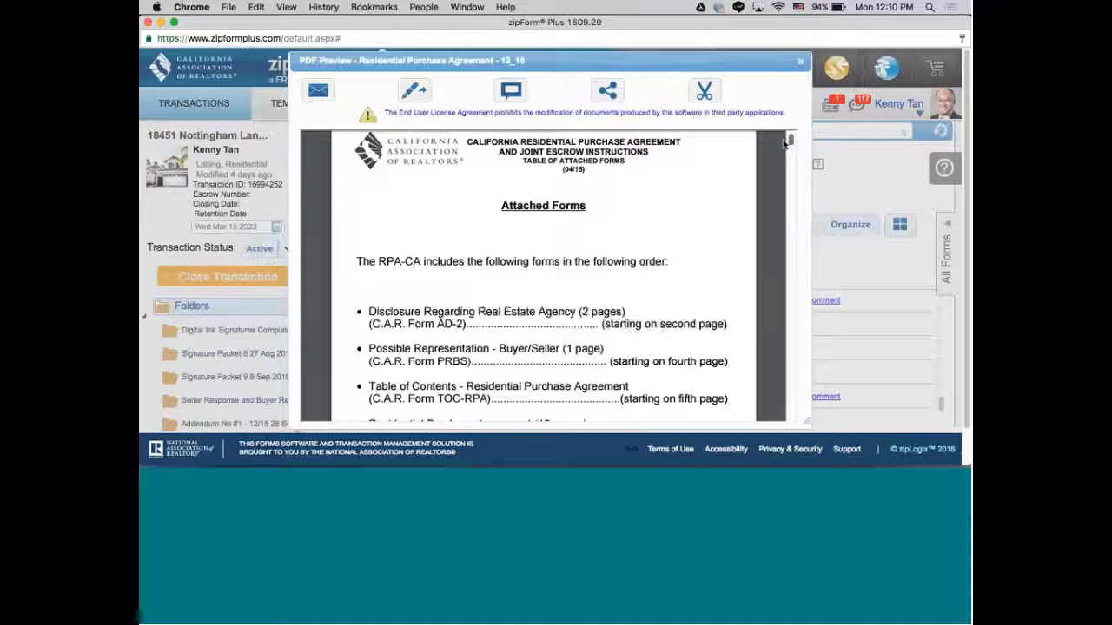
scroll(784, 142, down, 1)
scroll(785, 141, down, 2)
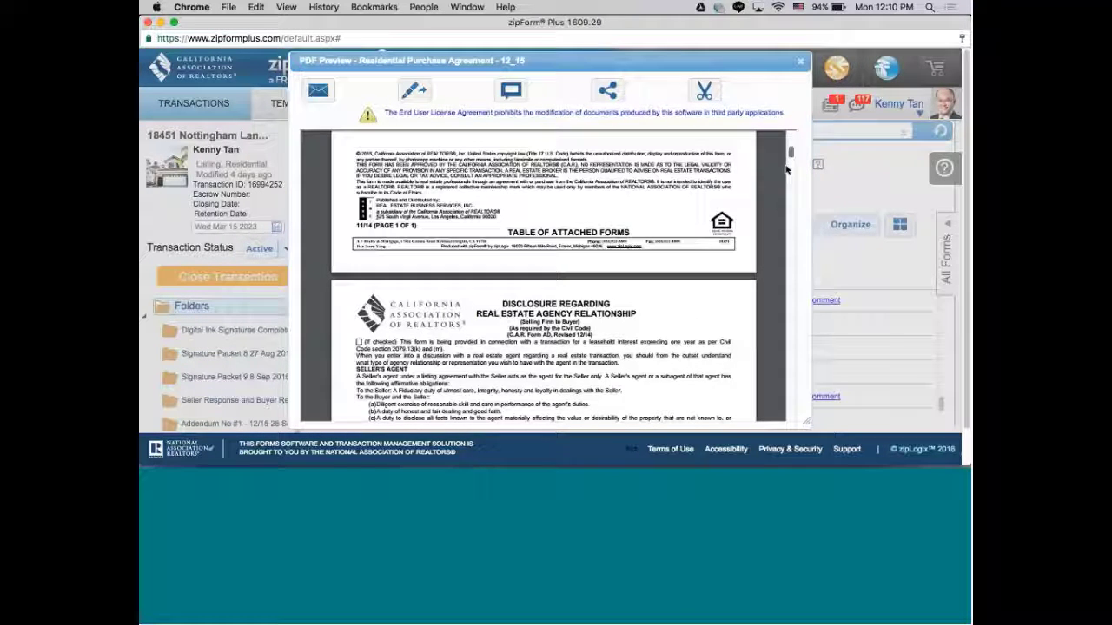
- Scroll through the 16-page preview to review its attached forms and disclosures
scroll(787, 176, down, 5)
scroll(787, 182, down, 3)
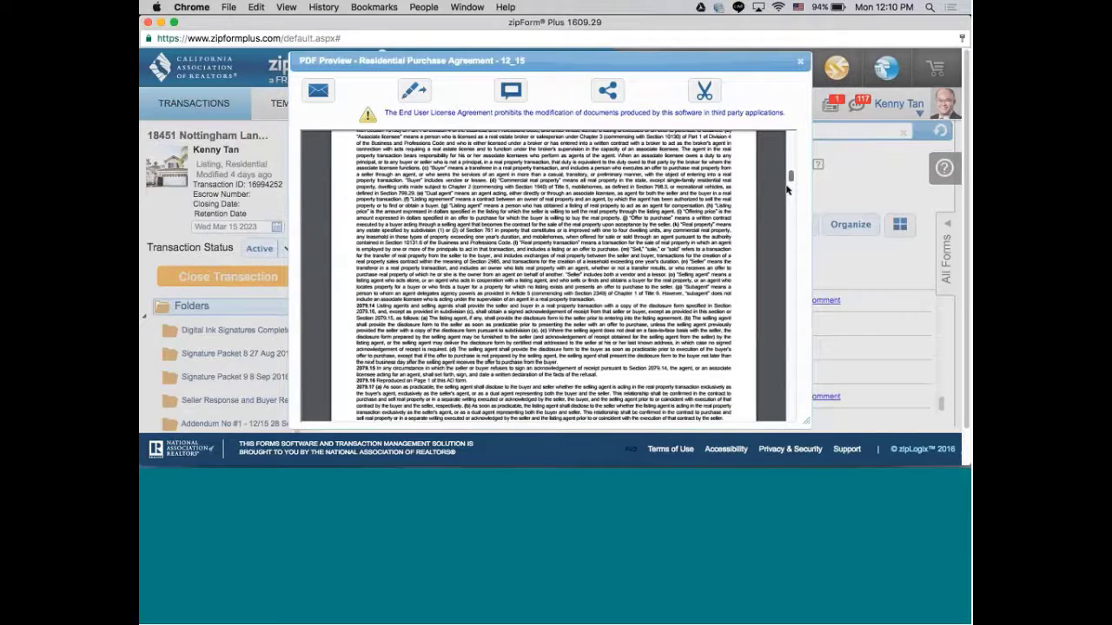
scroll(786, 189, down, 5)
scroll(789, 194, down, 4)
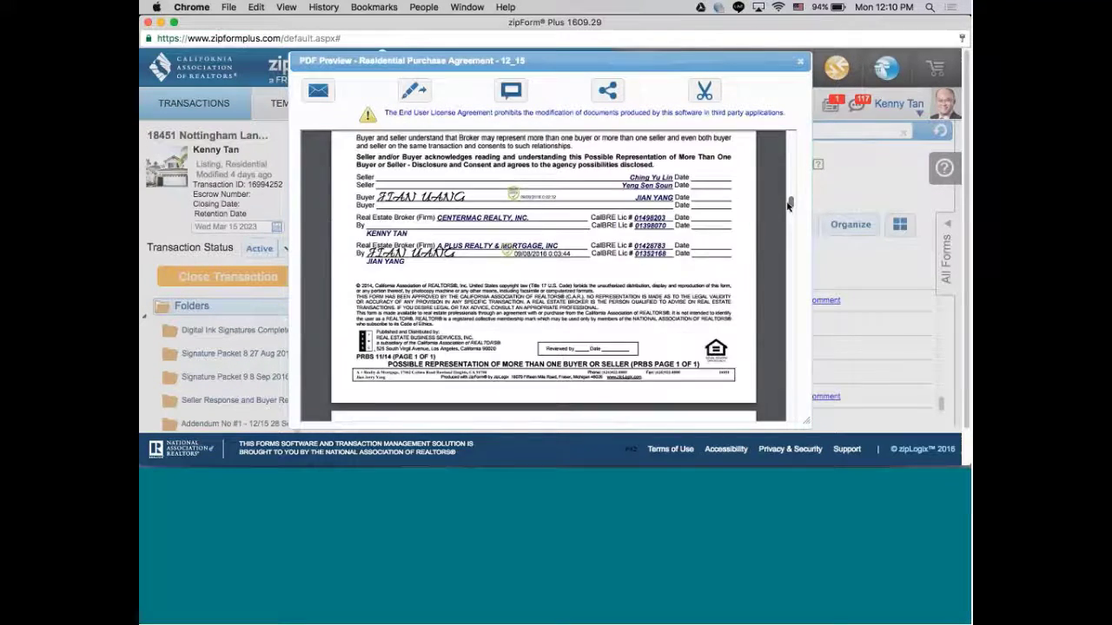
drag(789, 205, 790, 229)
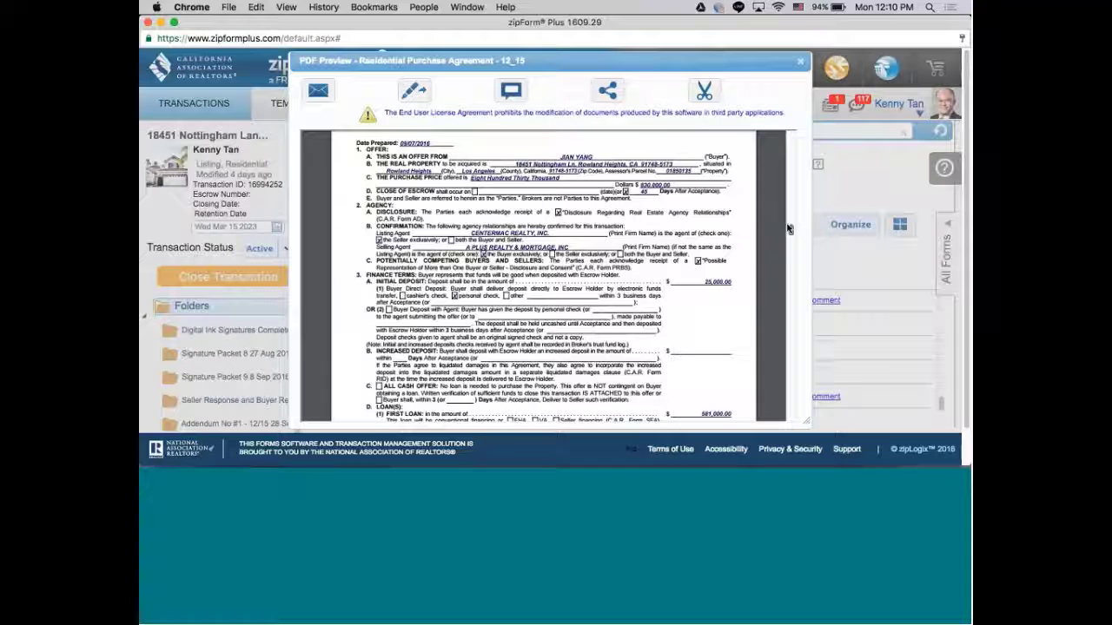
scroll(789, 231, down, 5)
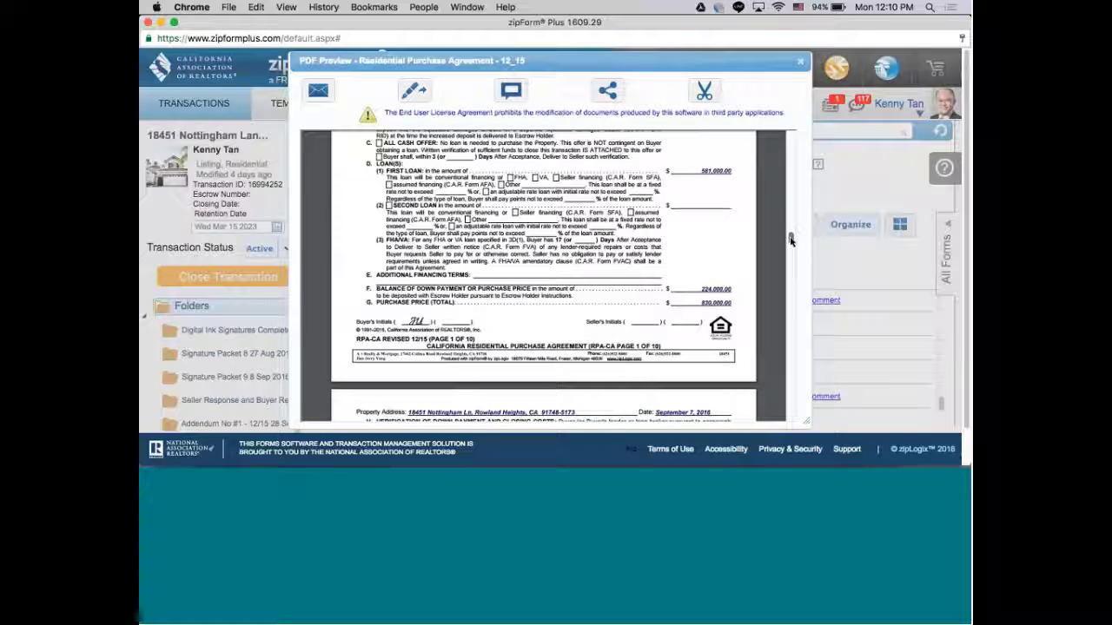
scroll(790, 238, up, 2)
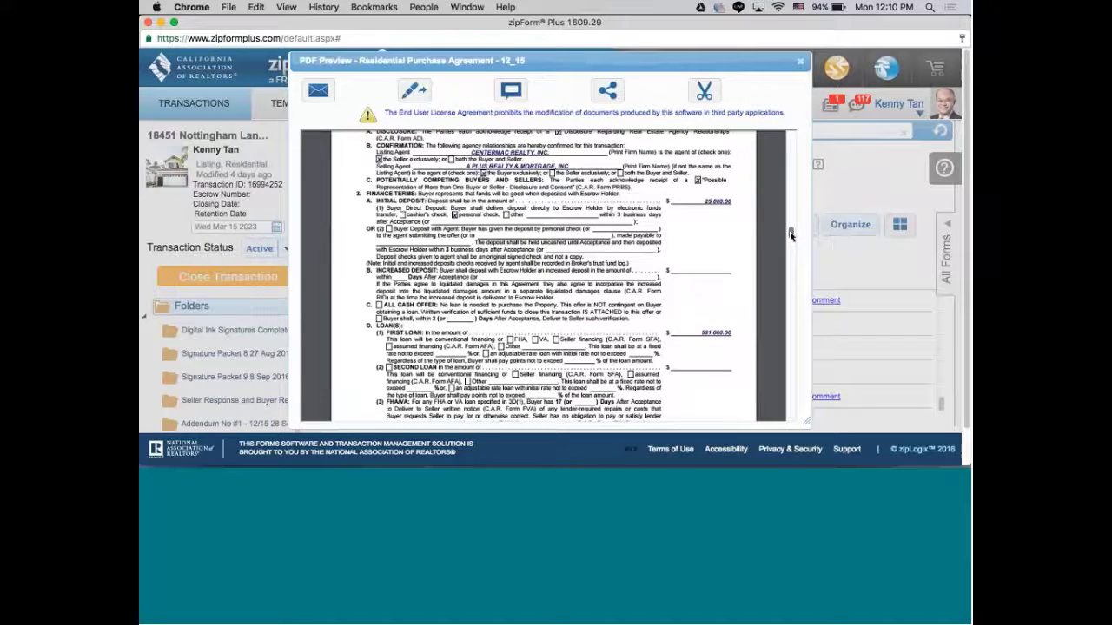
scroll(789, 234, up, 2)
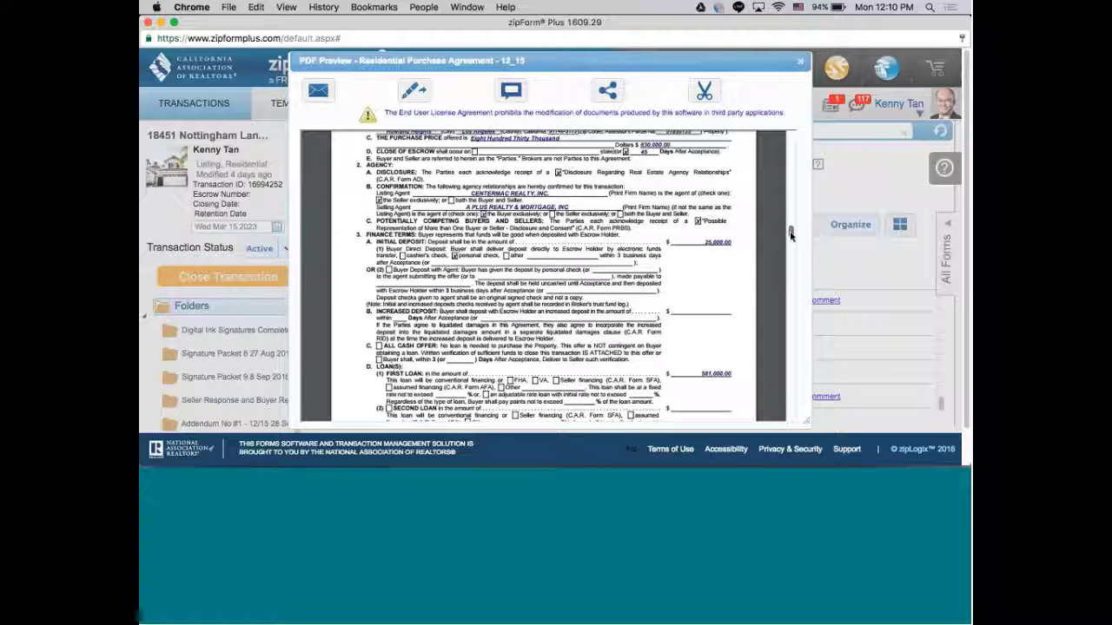
scroll(790, 233, up, 1)
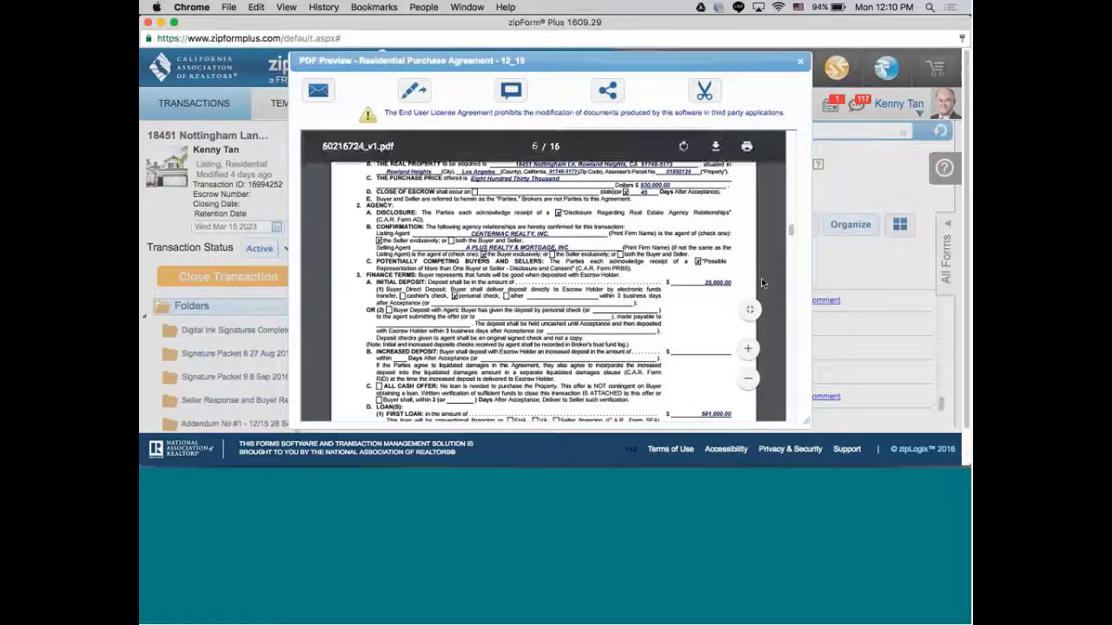
mouse_move(704, 276)
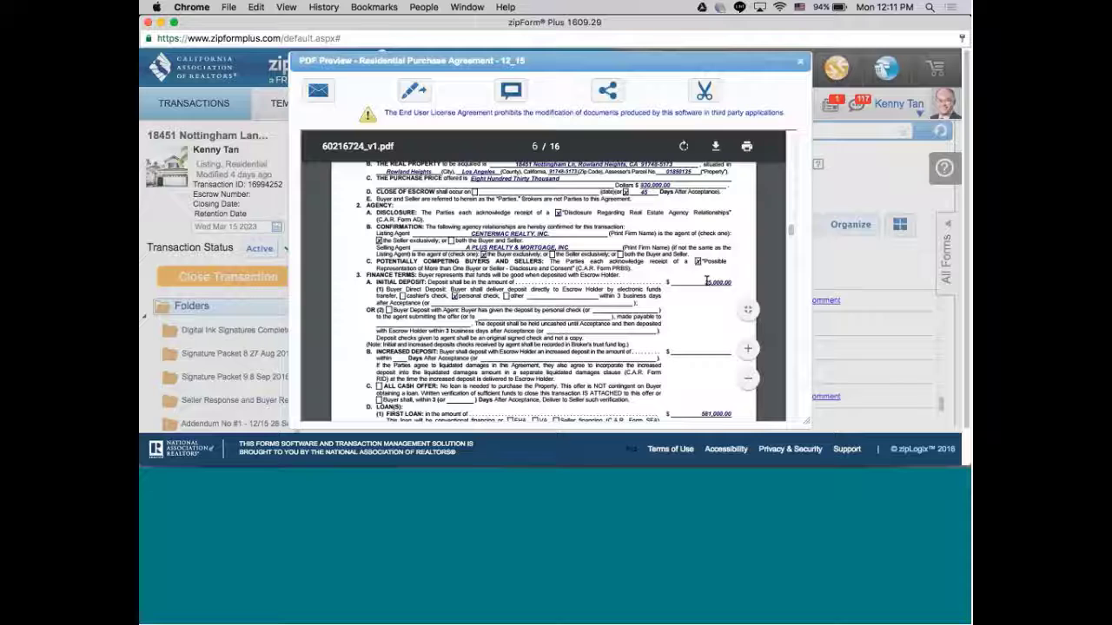
drag(790, 230, 790, 235)
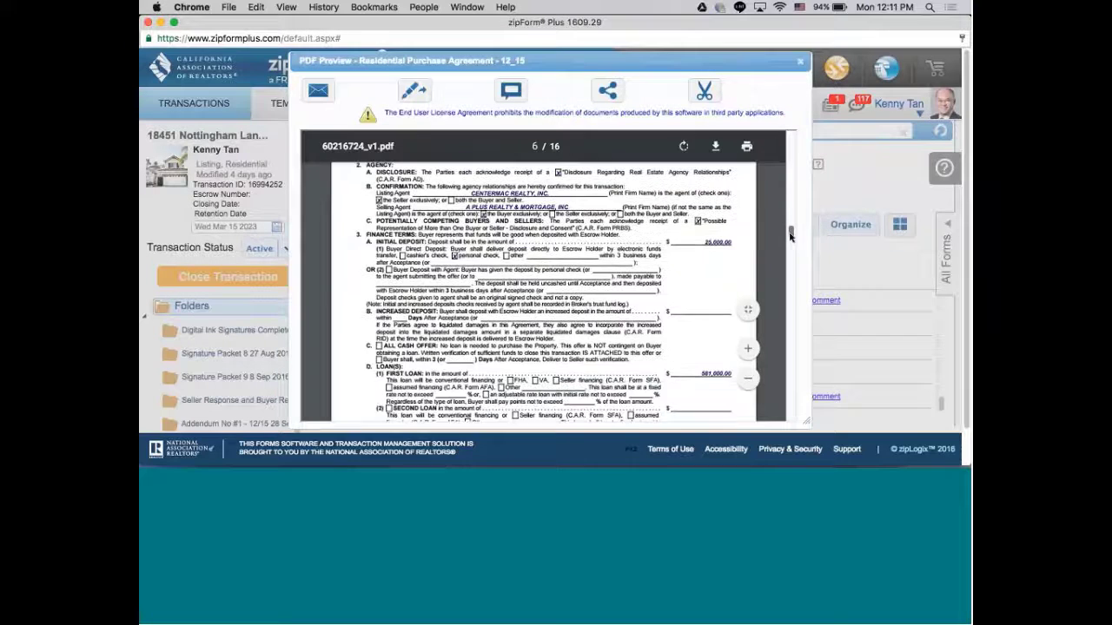
scroll(790, 235, down, 3)
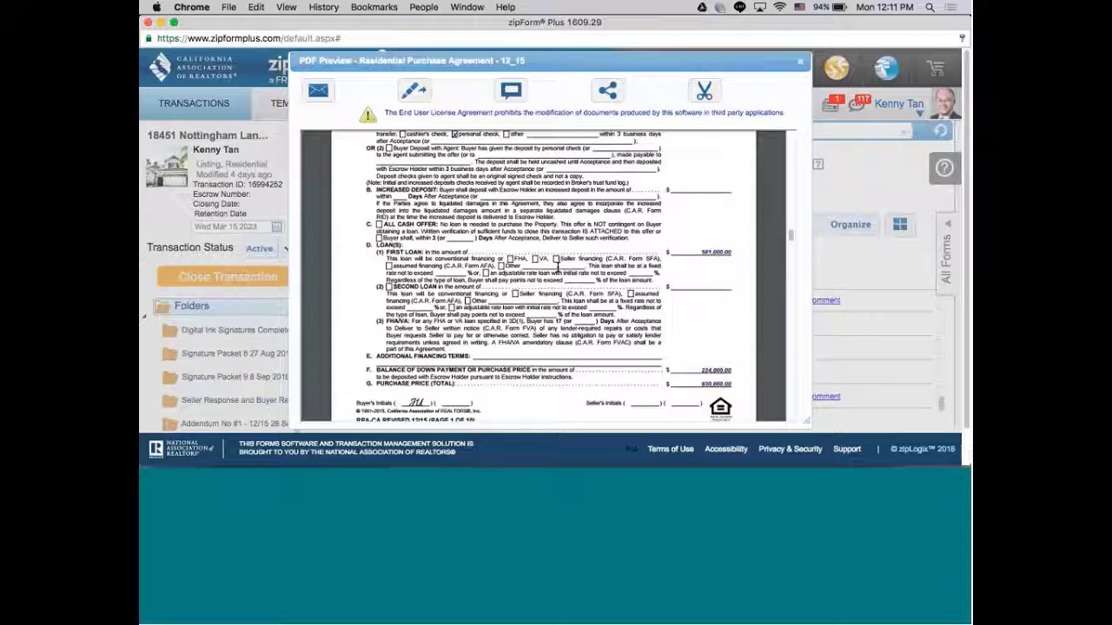
mouse_move(752, 461)
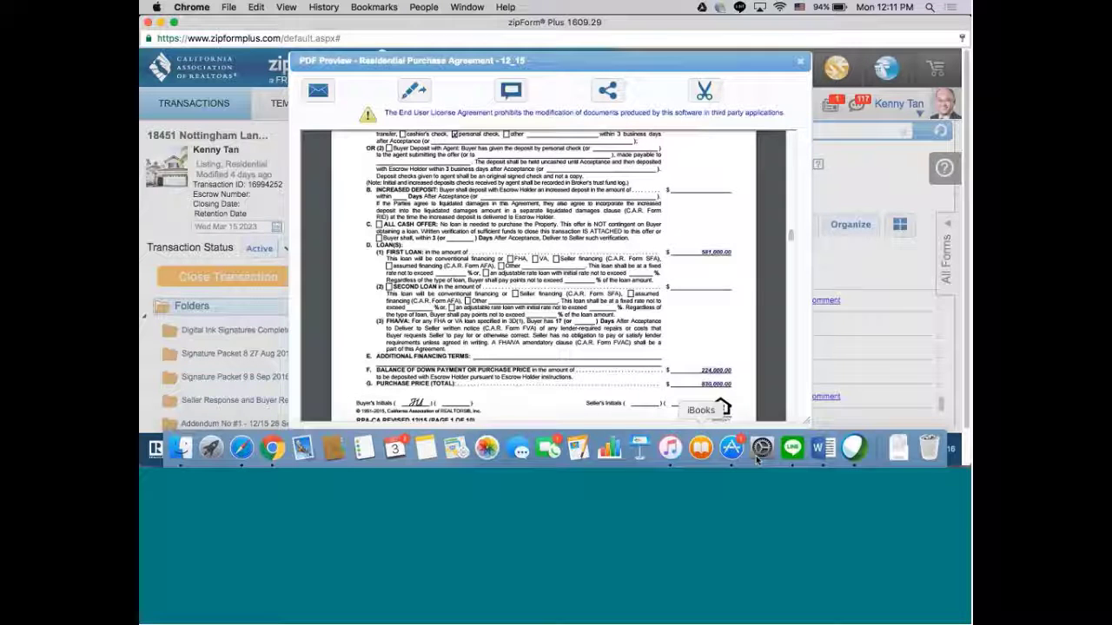
click(855, 449)
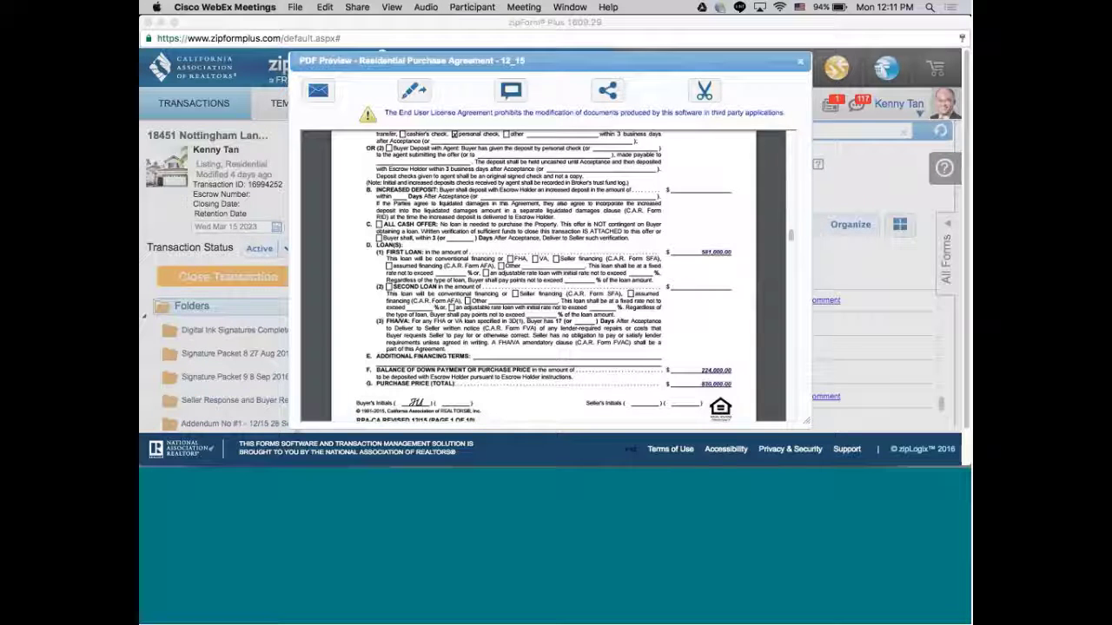
click(482, 9)
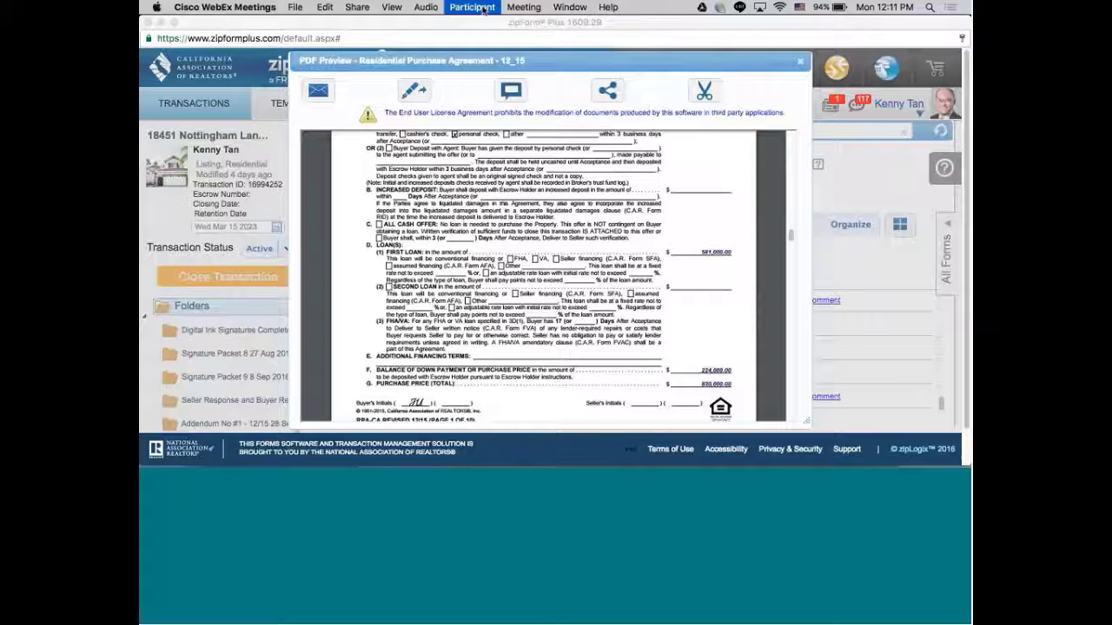
click(502, 52)
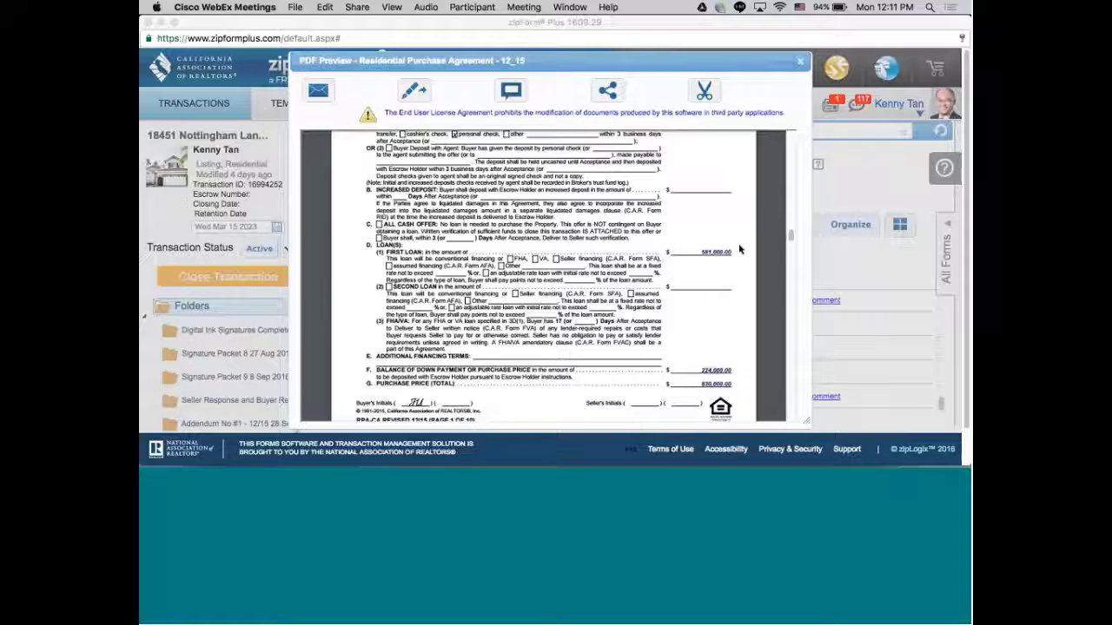
click(789, 237)
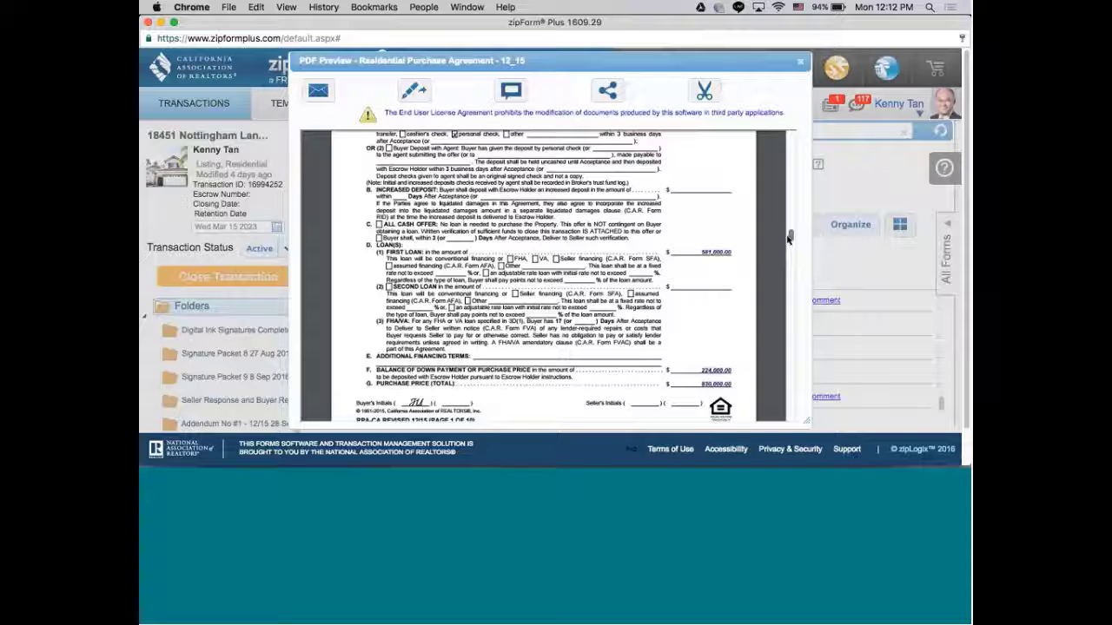
drag(789, 235, 790, 230)
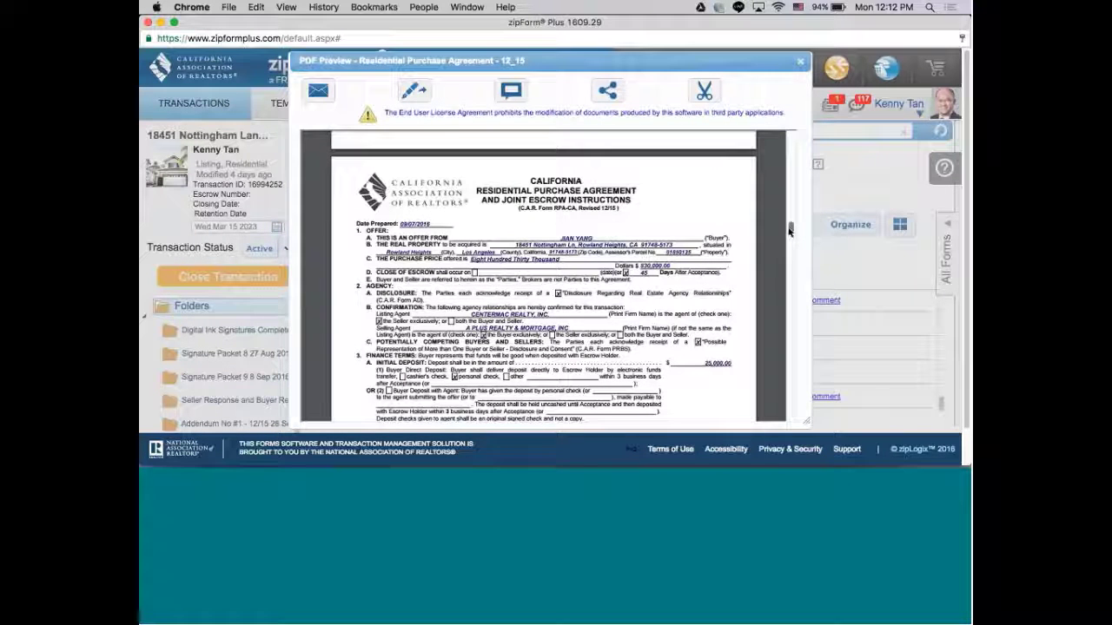
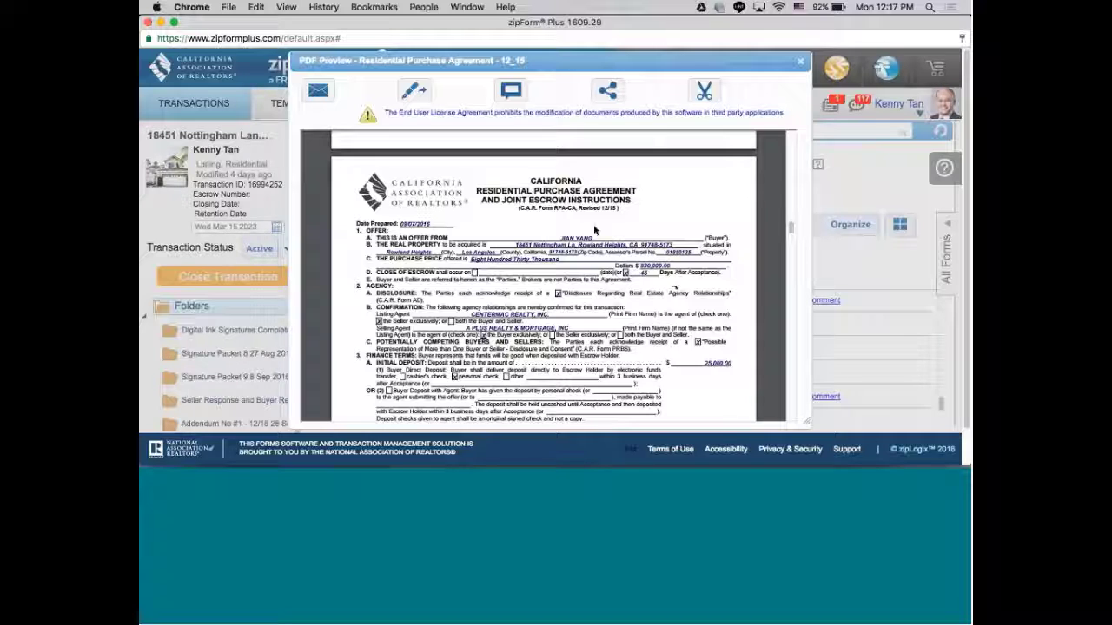
- Scroll the agreement preview down from the header to page 1's Finance Terms and loan lines
scroll(594, 230, down, 5)
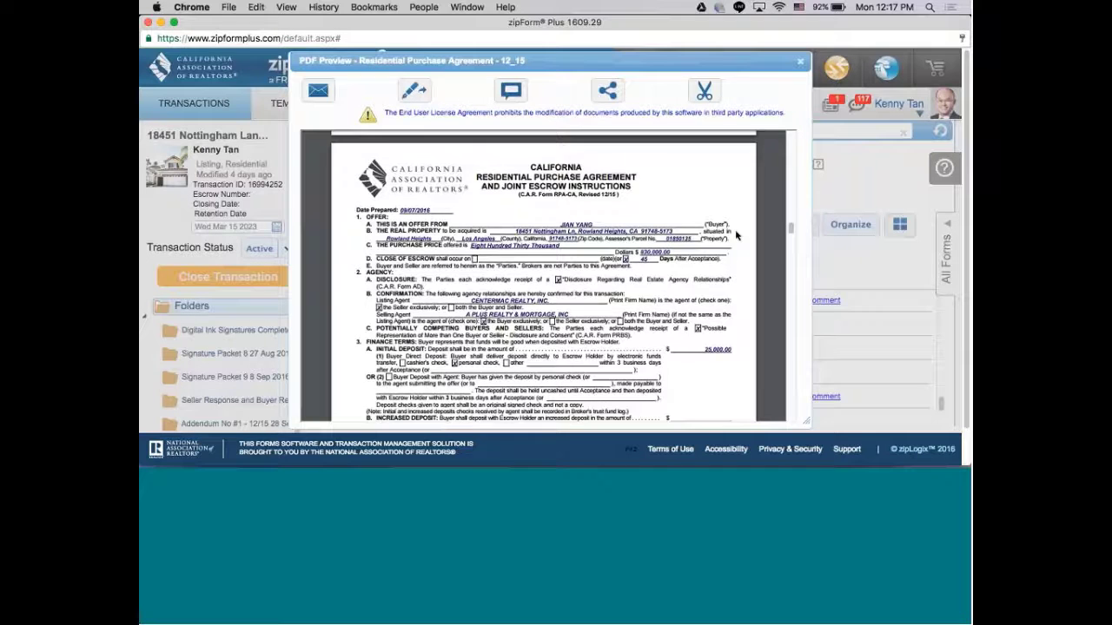
scroll(735, 230, down, 2)
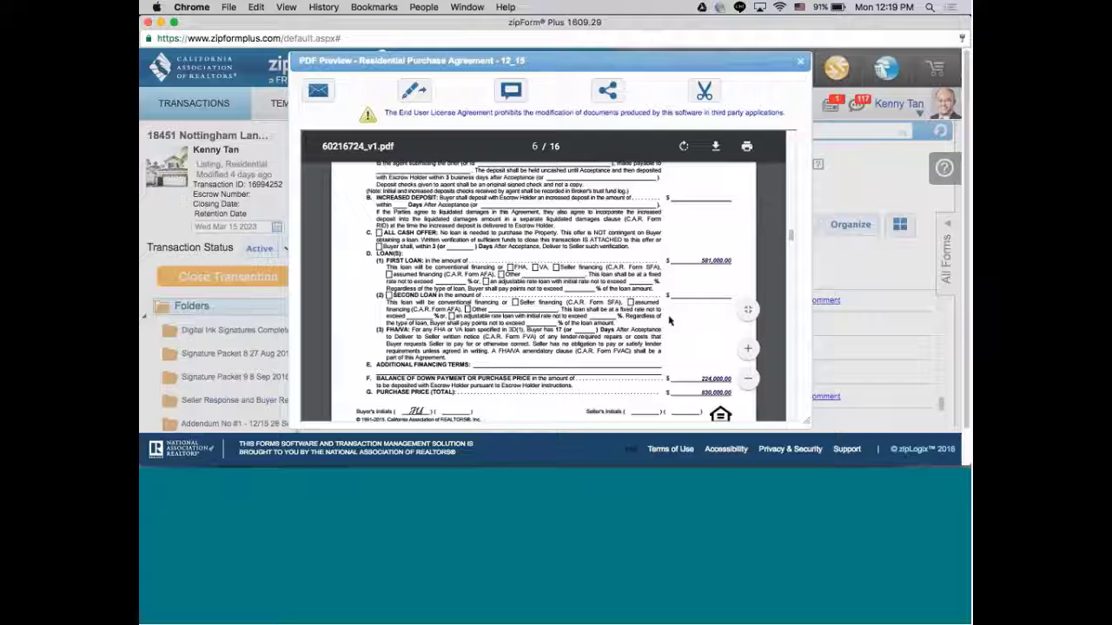
- Review the first loan, down payment balance and purchase price lines, then continue to page 1's footer
scroll(669, 320, up, 5)
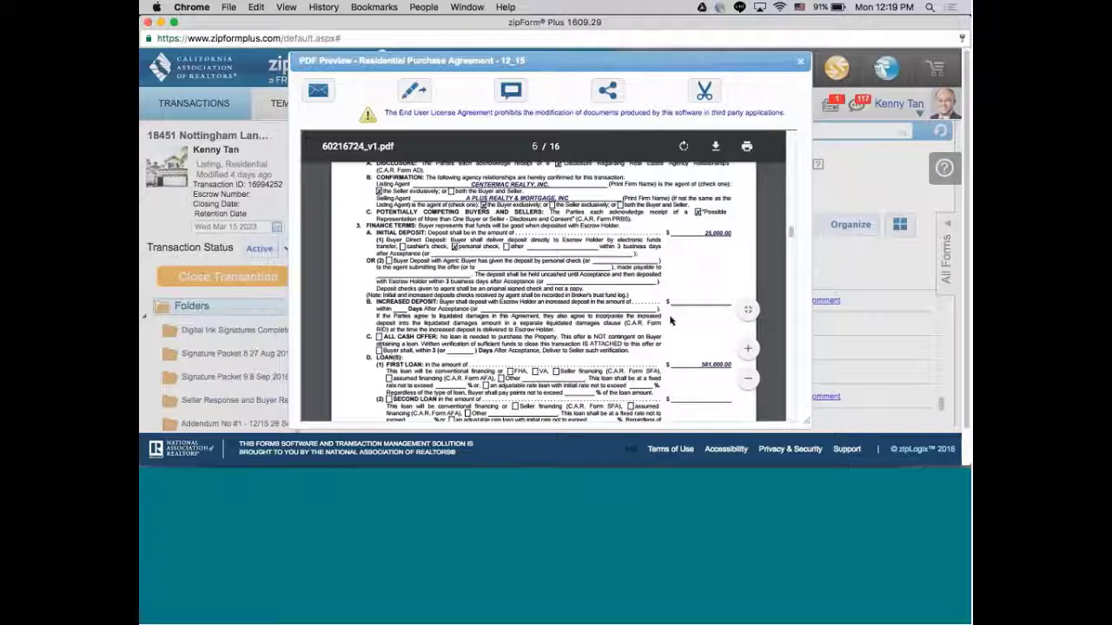
scroll(668, 321, down, 1)
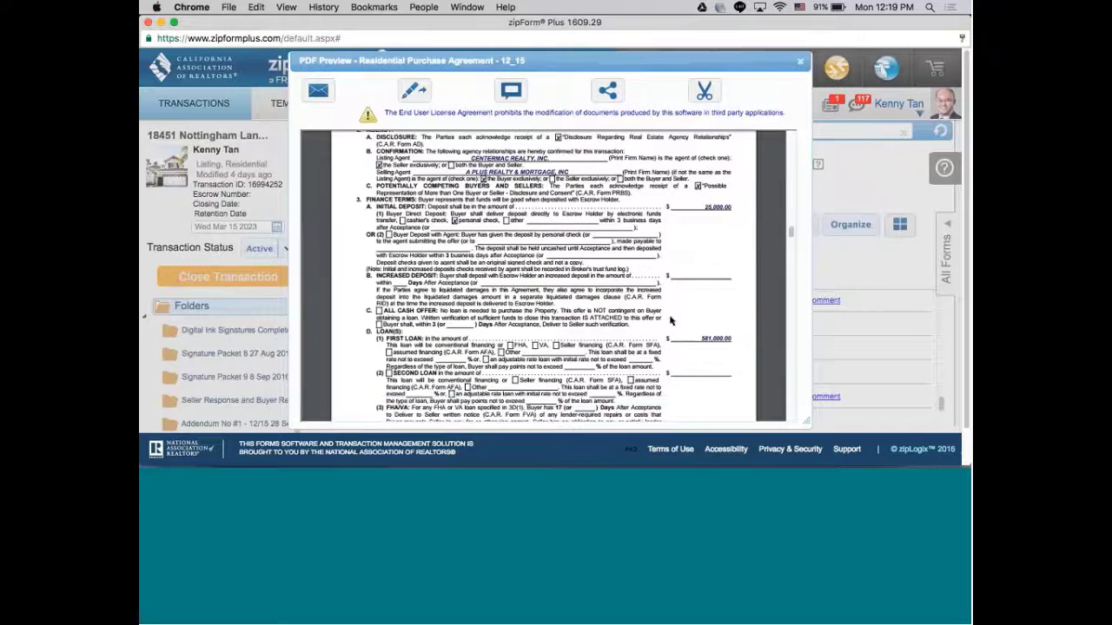
scroll(669, 321, down, 3)
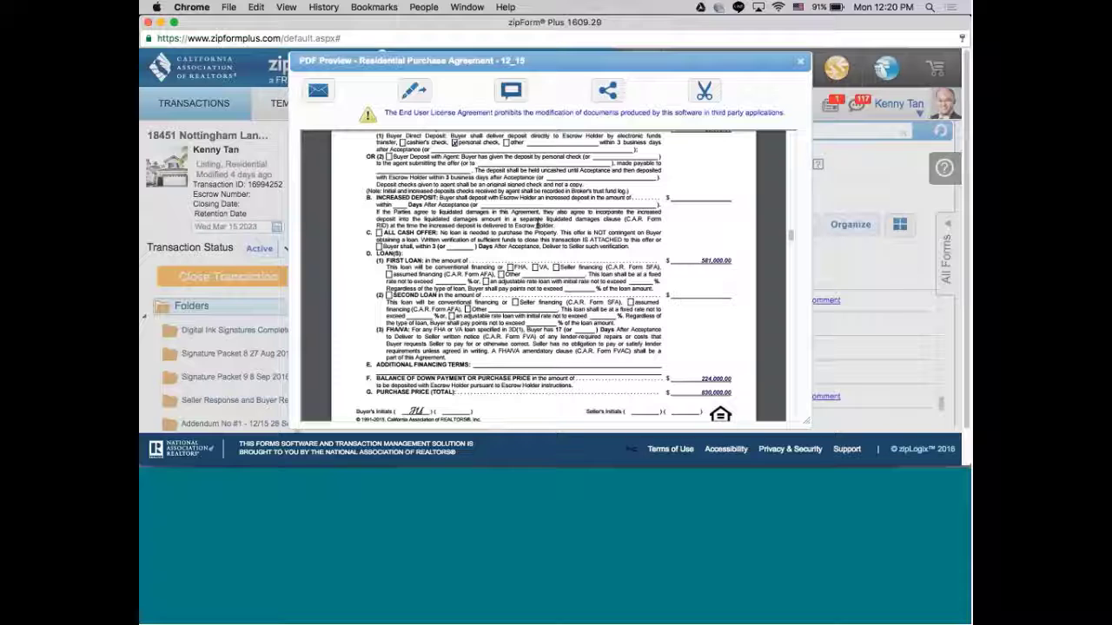
scroll(538, 225, down, 3)
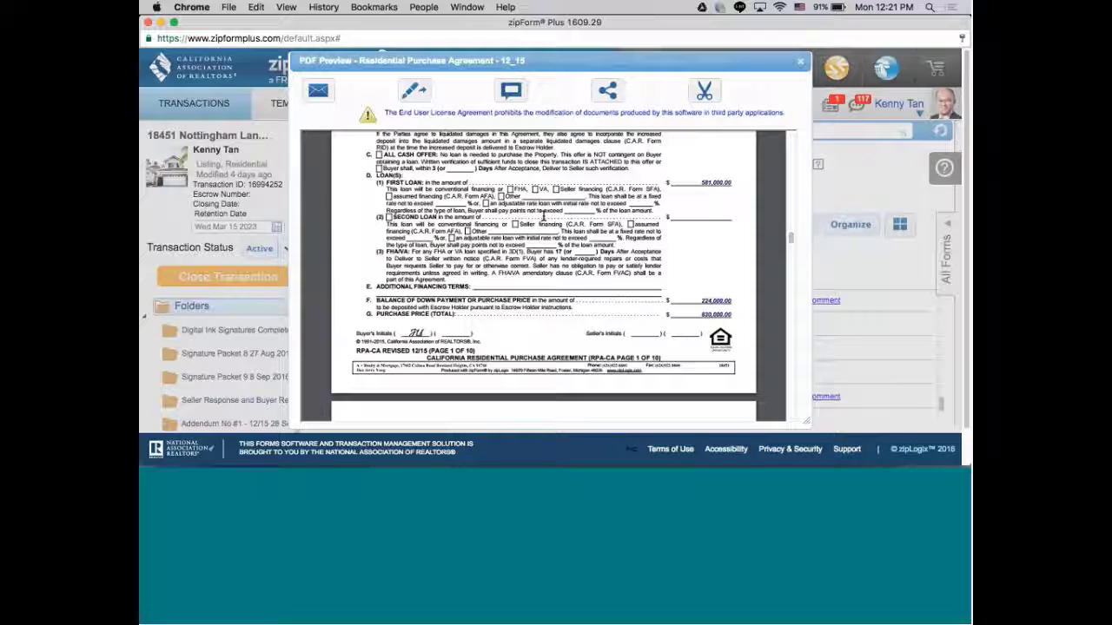
- Bring page 2's down payment verification, appraisal and loan contingency terms to the top of the viewer
scroll(544, 214, down, 5)
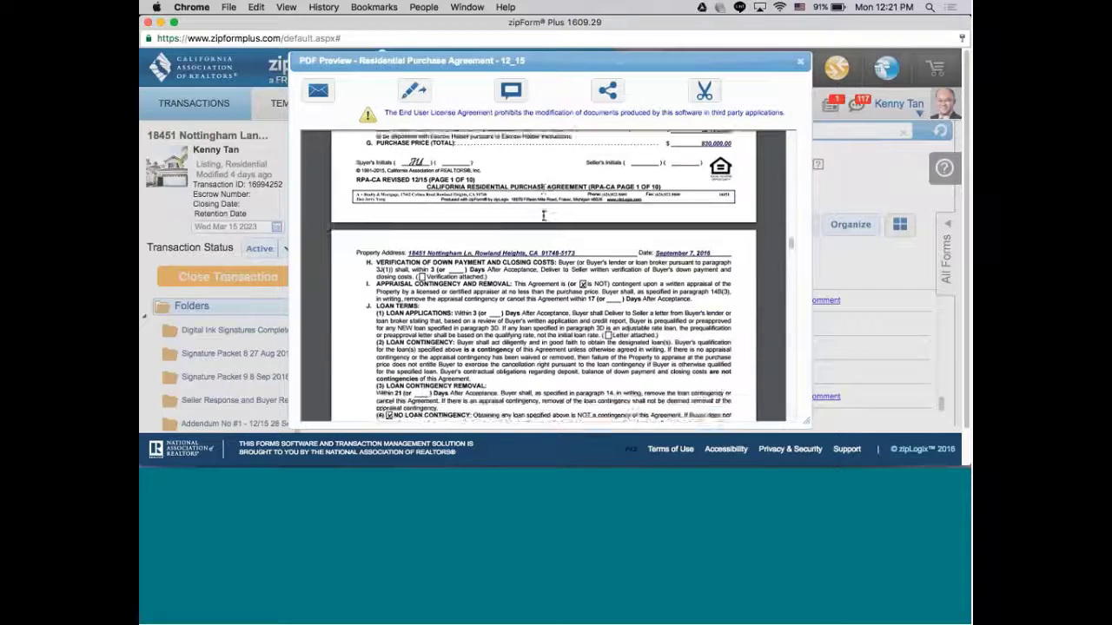
scroll(544, 214, down, 3)
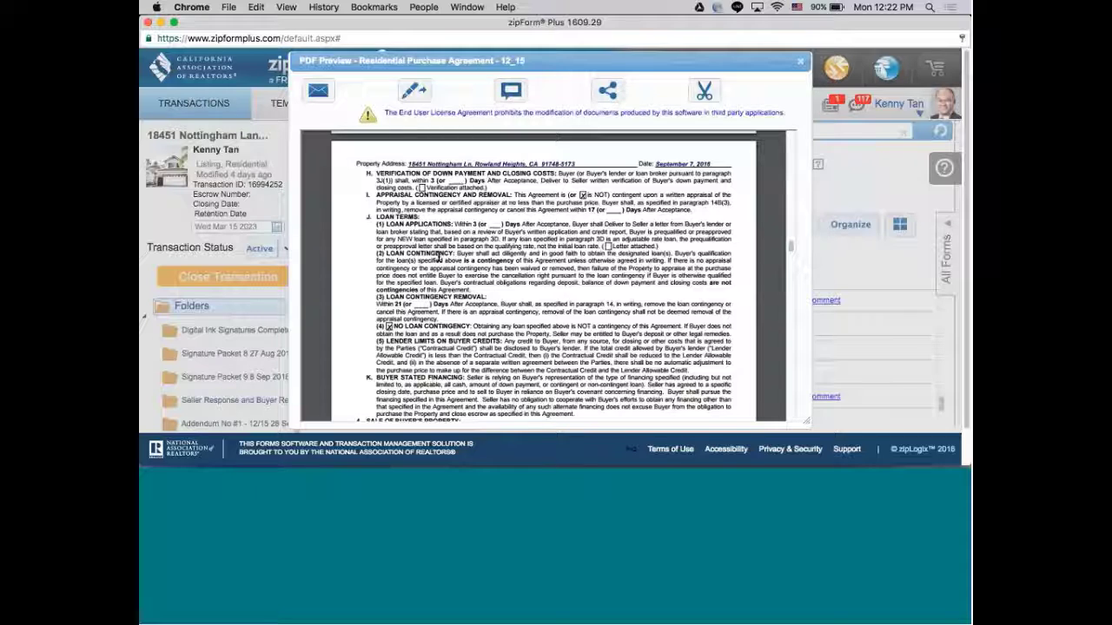
- Click the terms-of-use link while page 2's appraisal and loan contingency sections stay in view
click(669, 451)
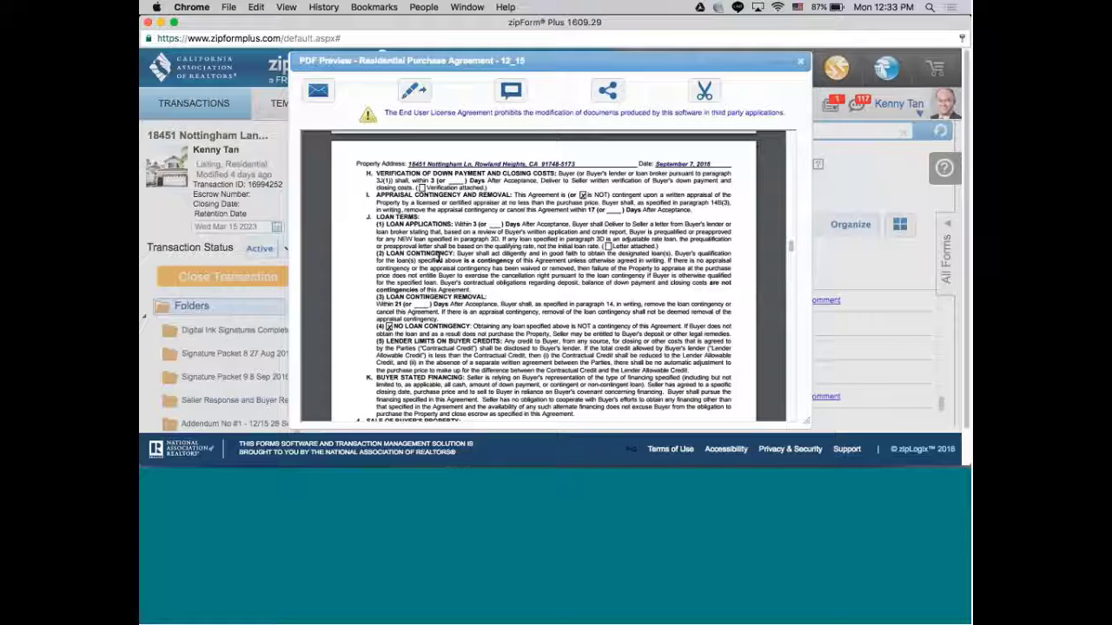
- Scroll from page 2's Allocation of Costs into the following agreement terms
scroll(439, 257, down, 3)
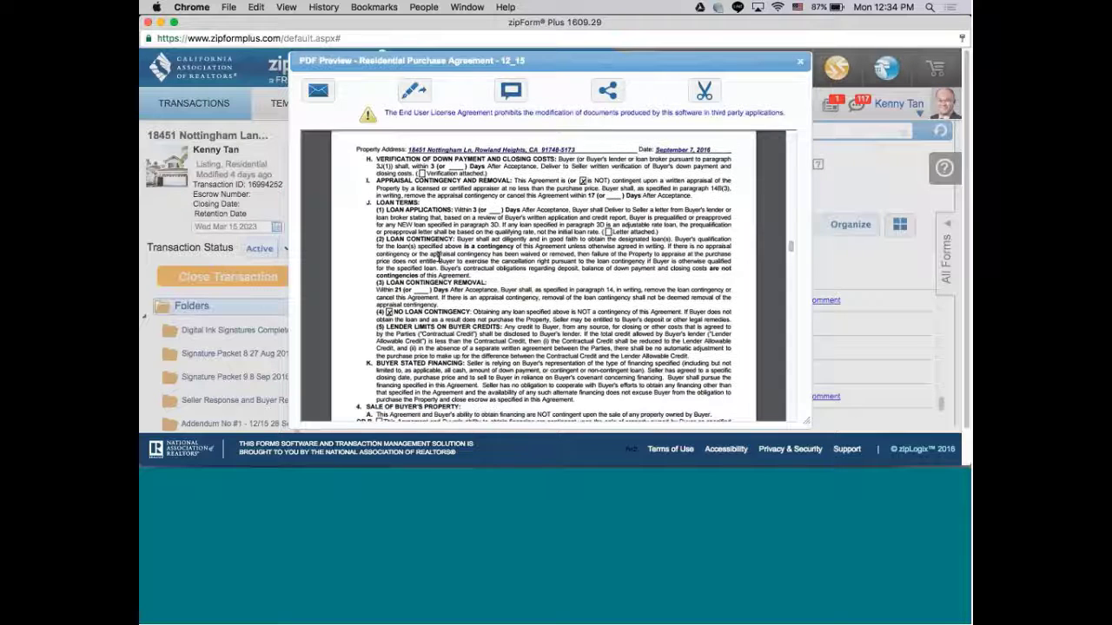
scroll(440, 258, down, 1)
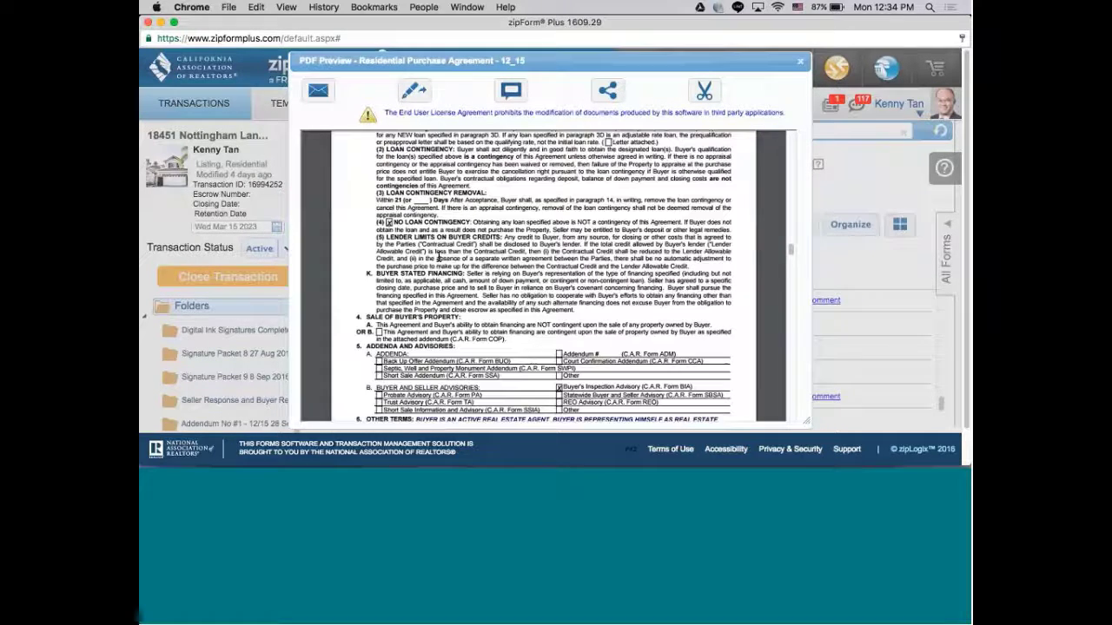
scroll(440, 258, down, 2)
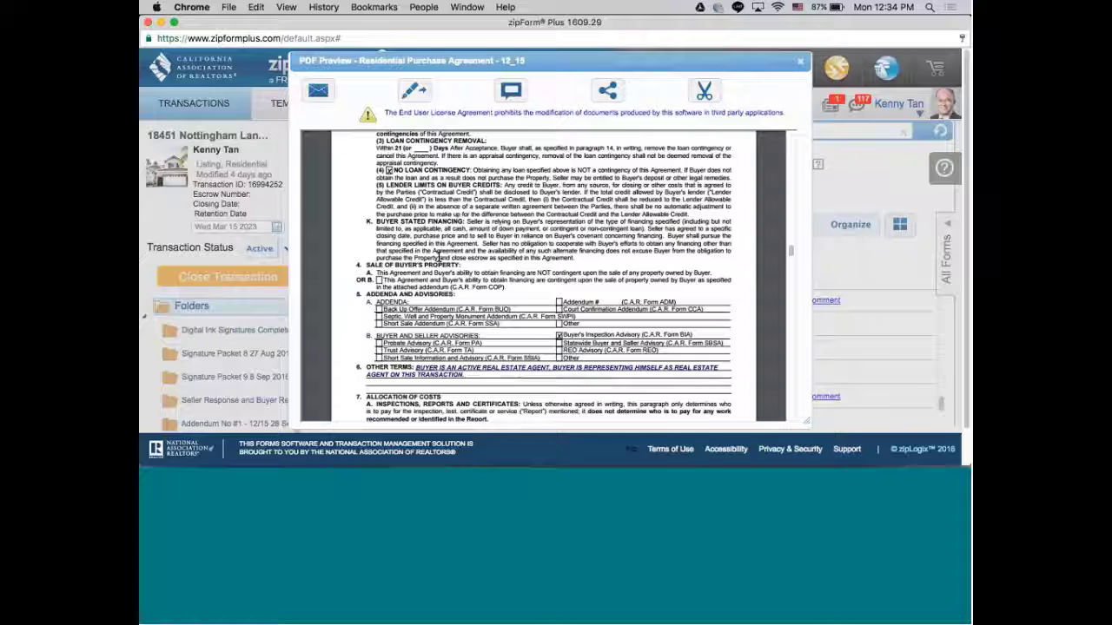
scroll(439, 258, down, 1)
scroll(439, 258, down, 4)
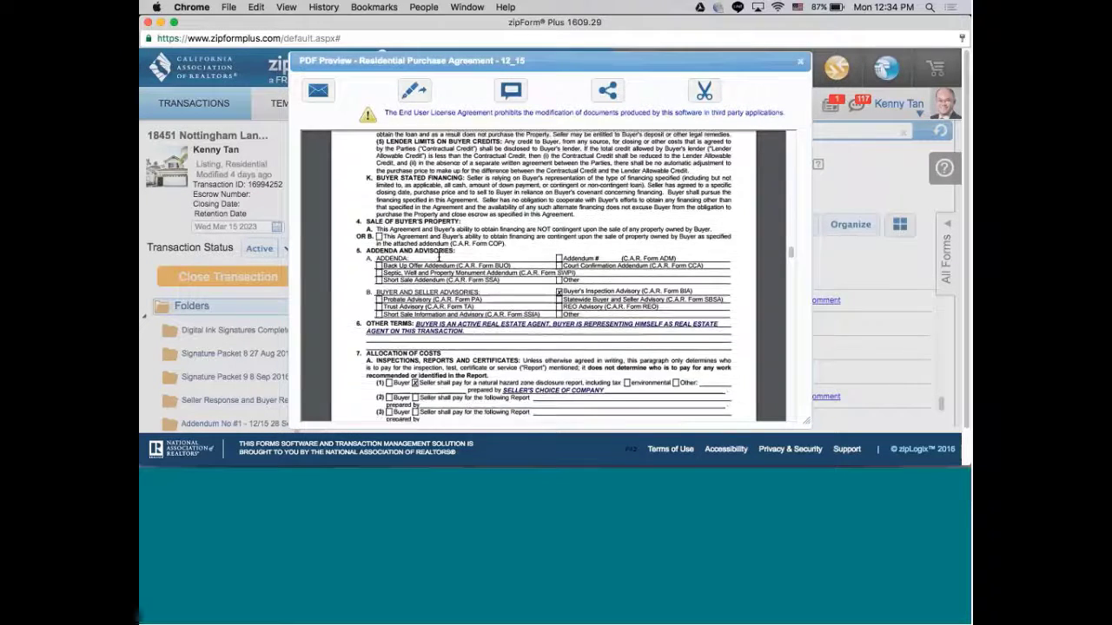
scroll(439, 258, down, 5)
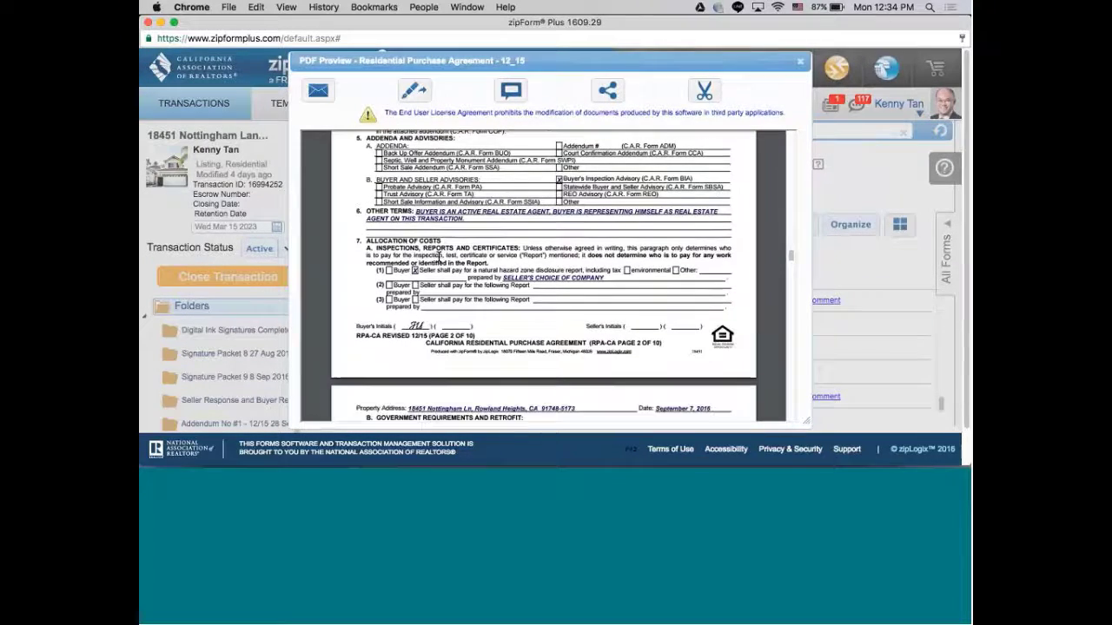
scroll(439, 258, up, 2)
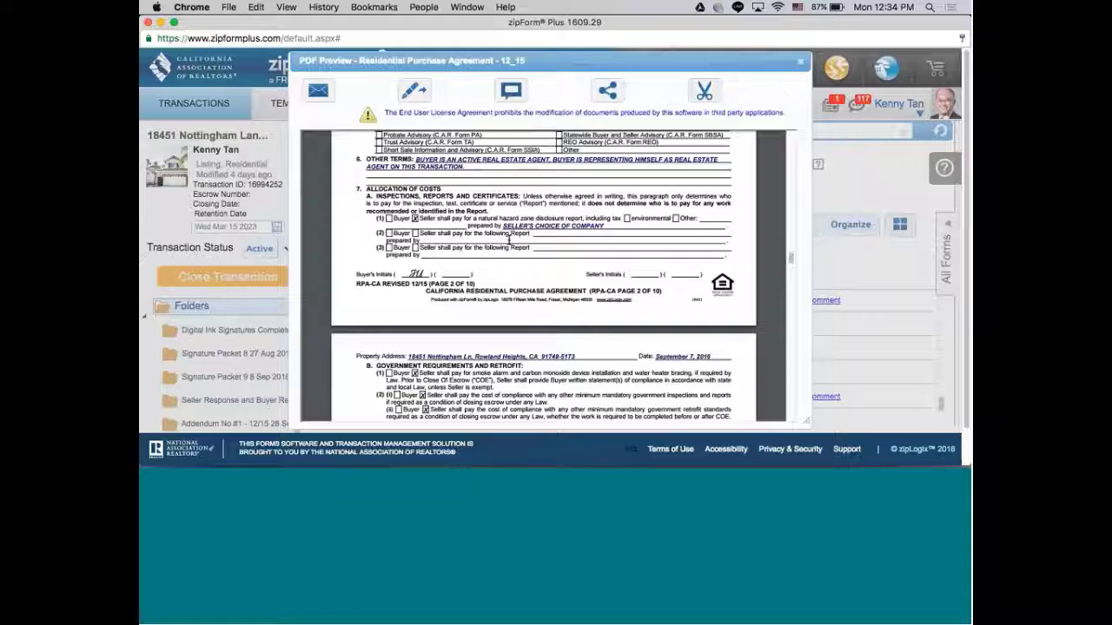
scroll(509, 239, down, 1)
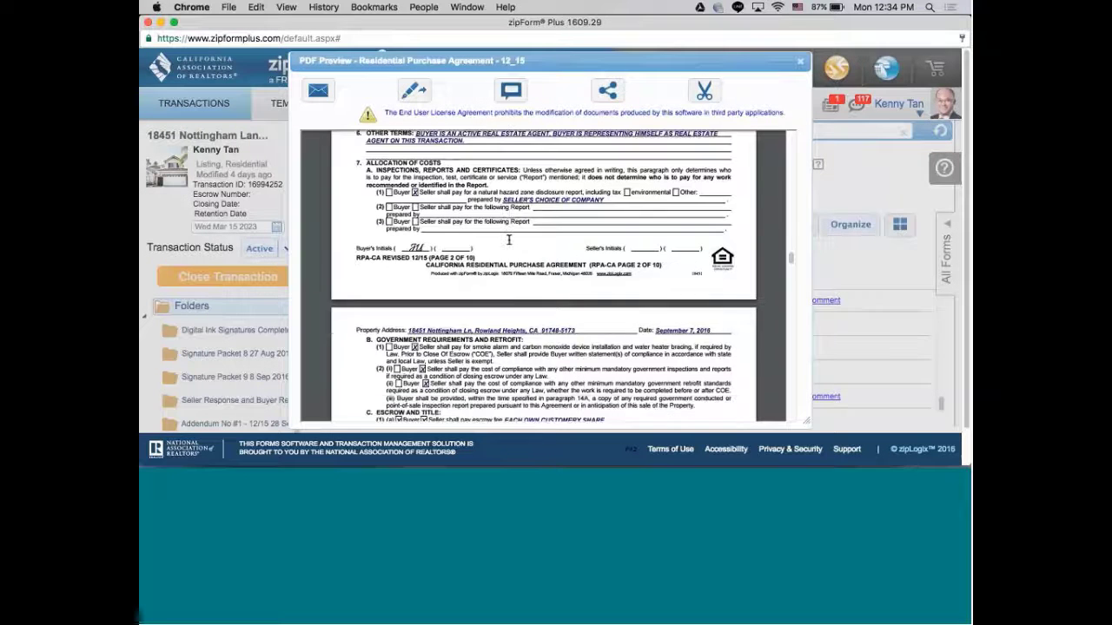
scroll(509, 240, down, 4)
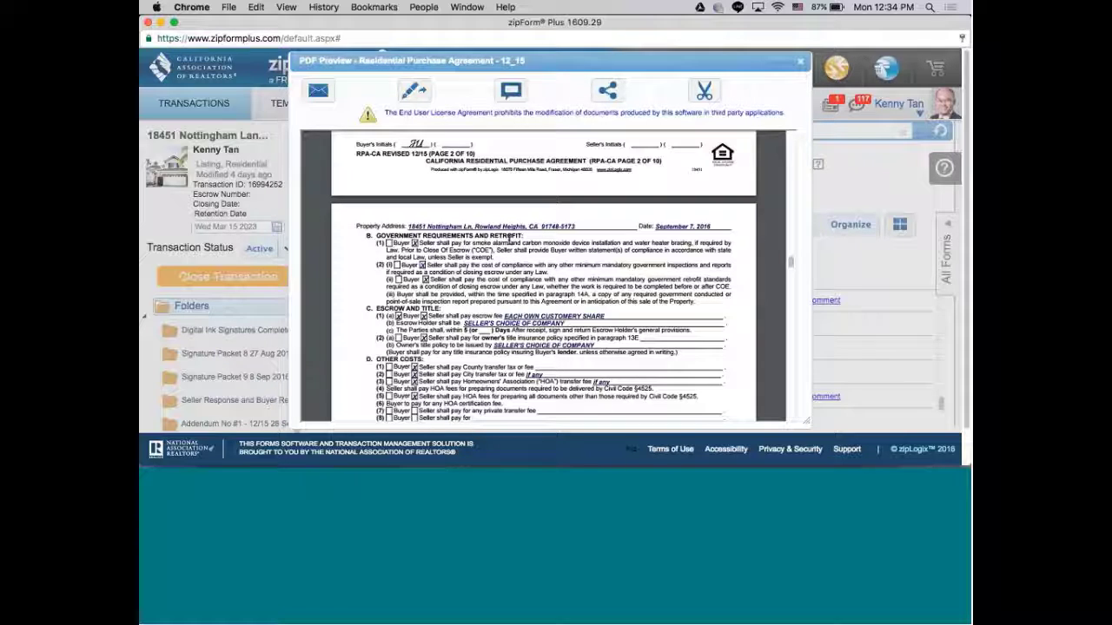
- Continue through the disclosure sections to paragraph 14, Time Periods; Removal of Contingencies
scroll(510, 238, down, 3)
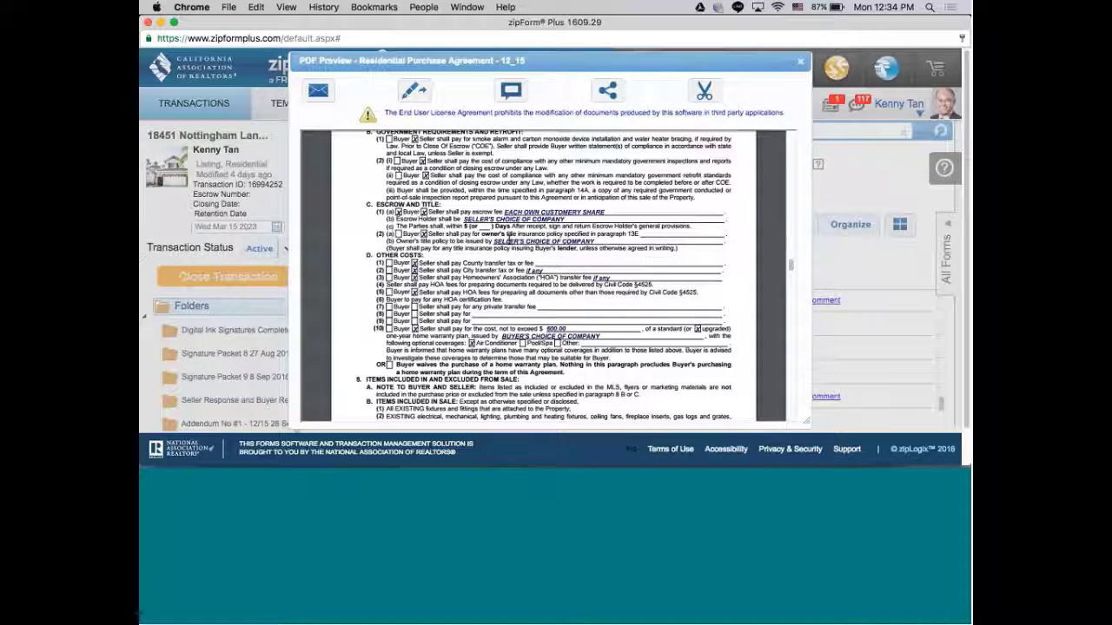
scroll(510, 237, down, 5)
scroll(509, 238, down, 4)
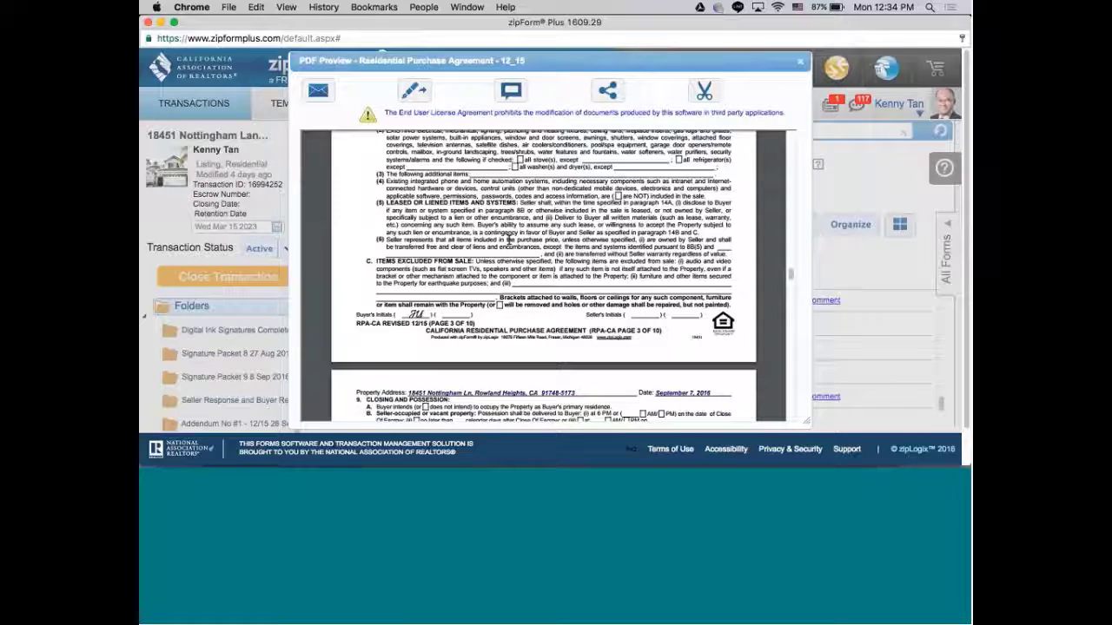
scroll(510, 236, down, 5)
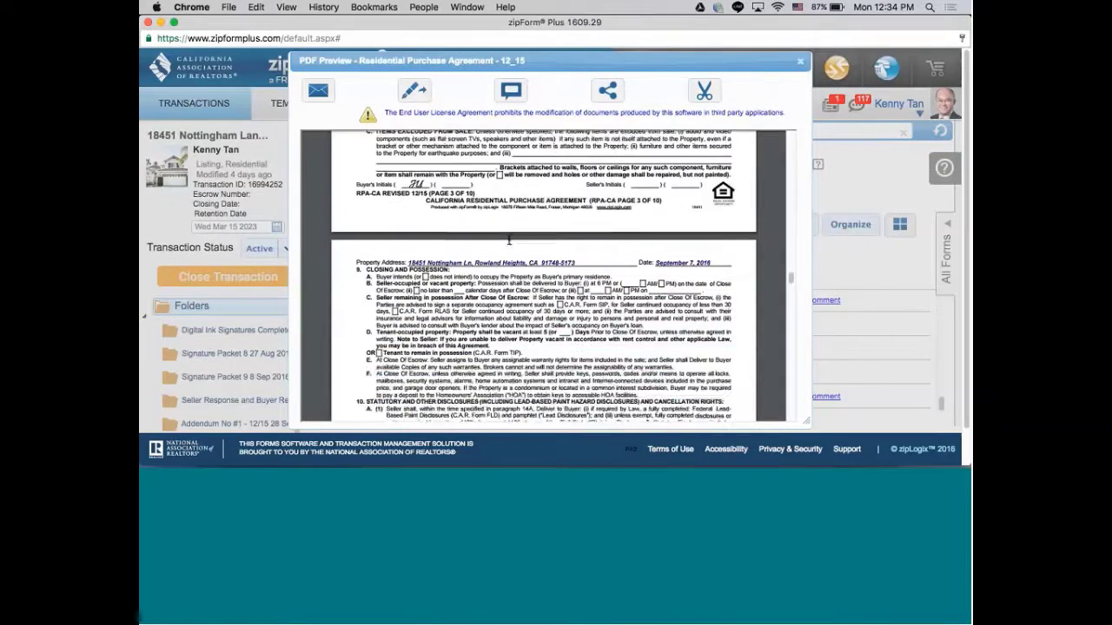
scroll(510, 240, down, 7)
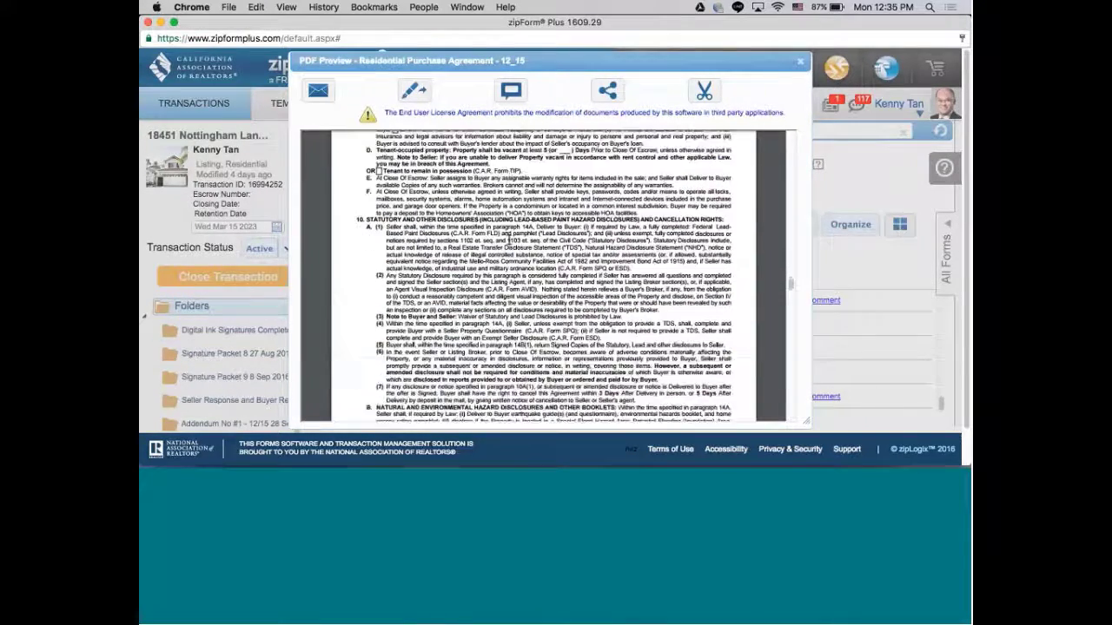
scroll(509, 238, down, 1)
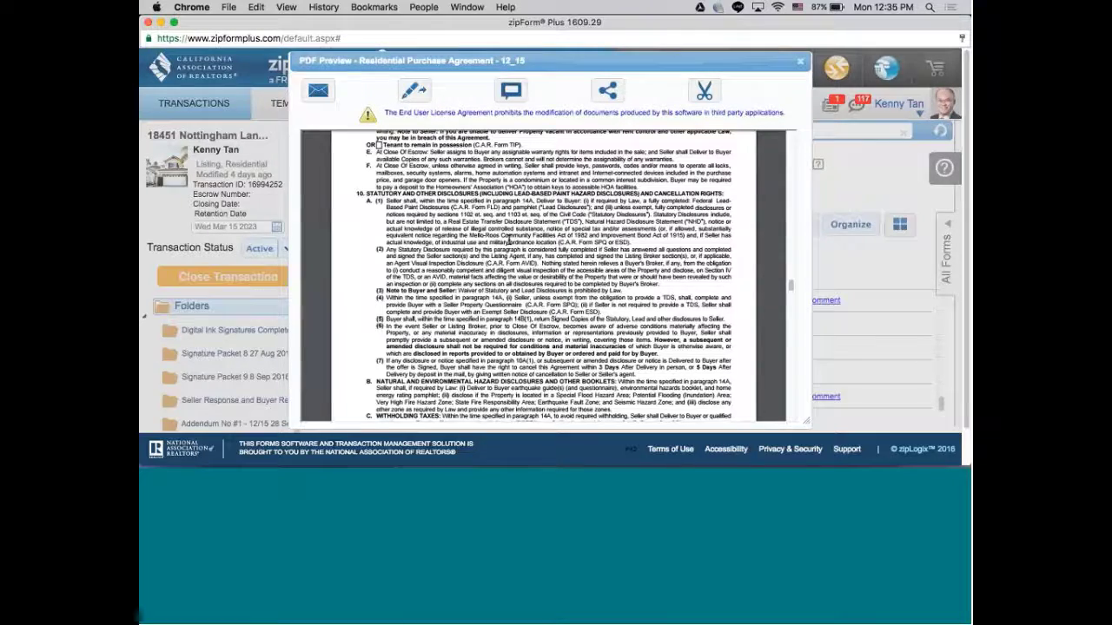
scroll(510, 239, down, 3)
scroll(510, 240, down, 6)
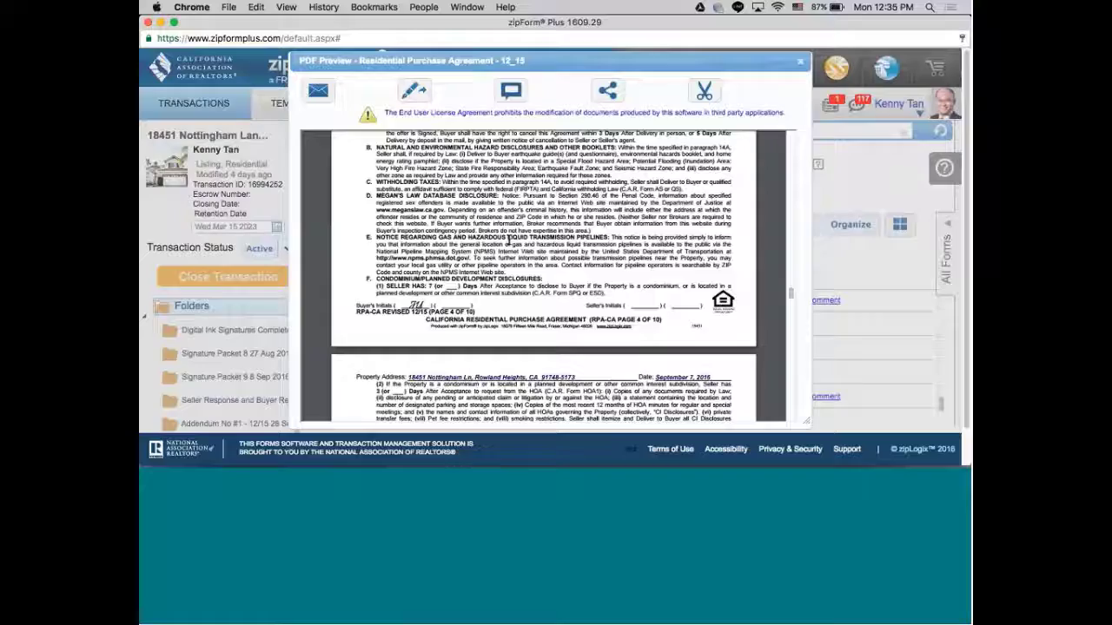
scroll(509, 240, up, 6)
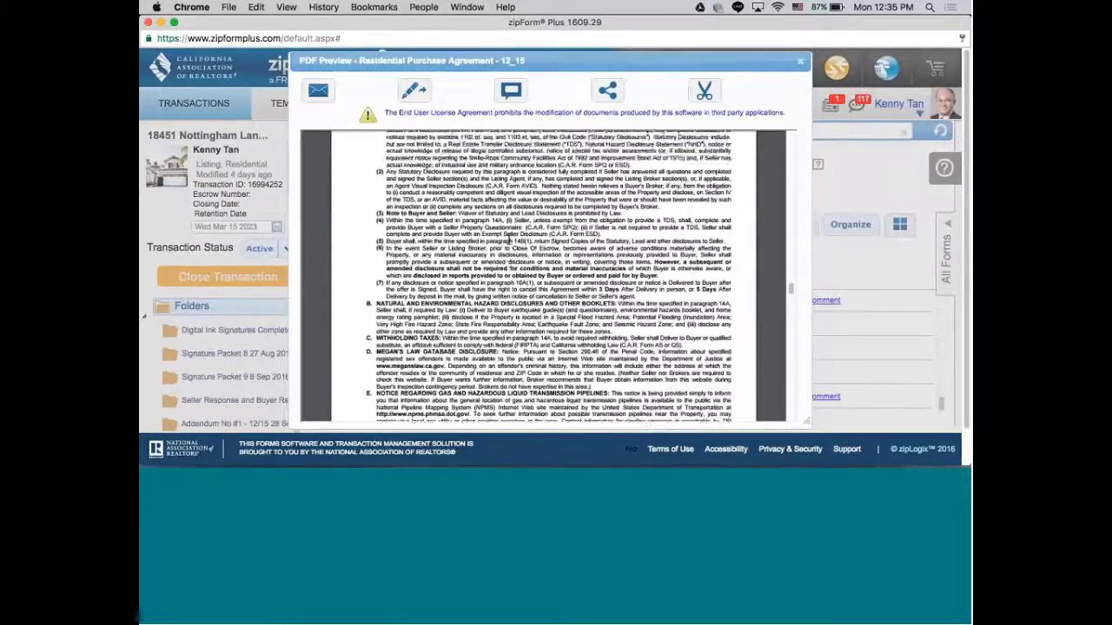
scroll(510, 241, up, 1)
scroll(510, 241, down, 20)
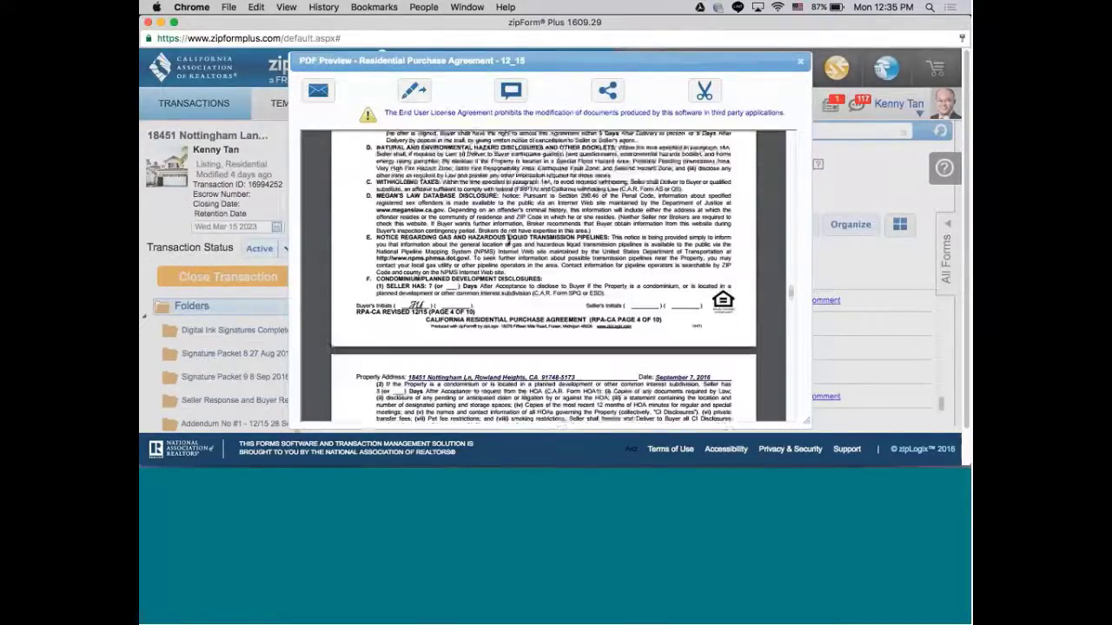
scroll(509, 241, down, 10)
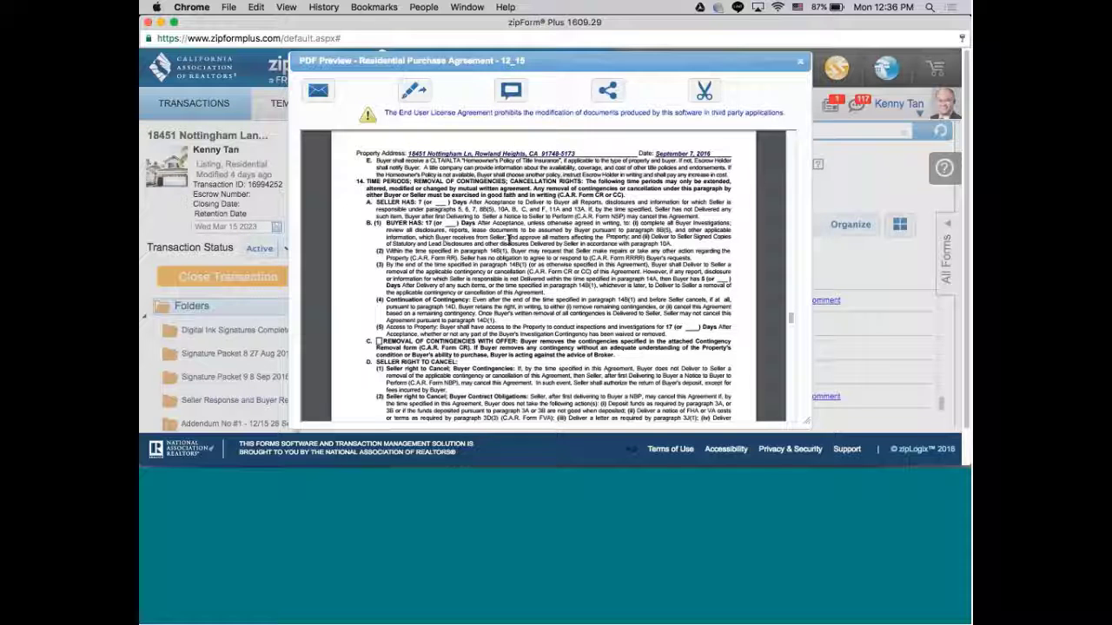
- Scroll back and forth around the escrow cancellation terms
scroll(511, 236, down, 3)
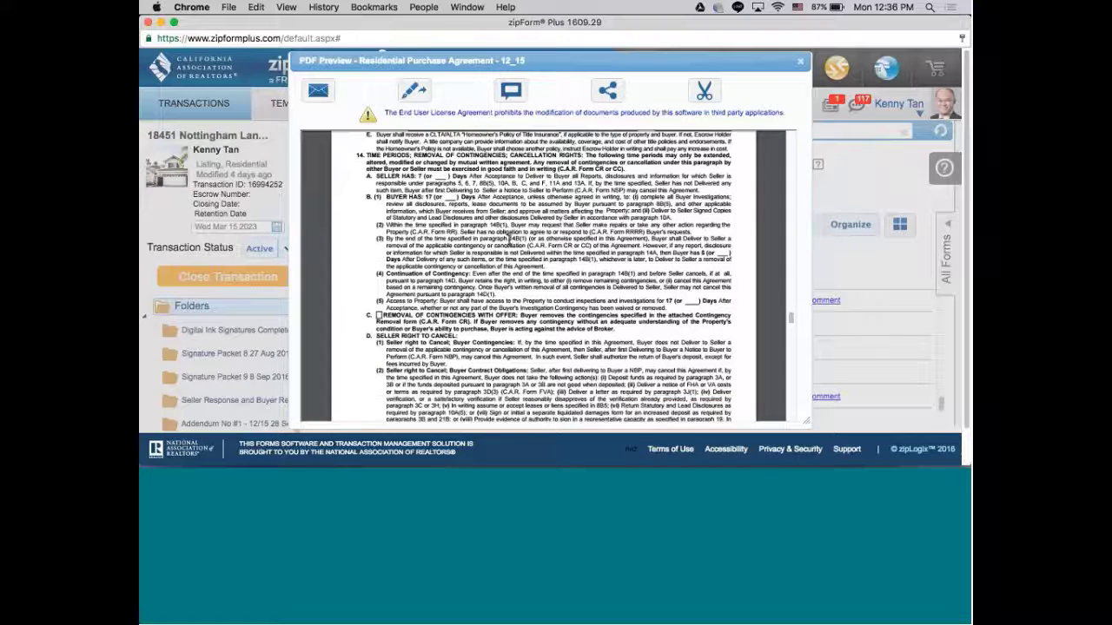
scroll(509, 240, down, 6)
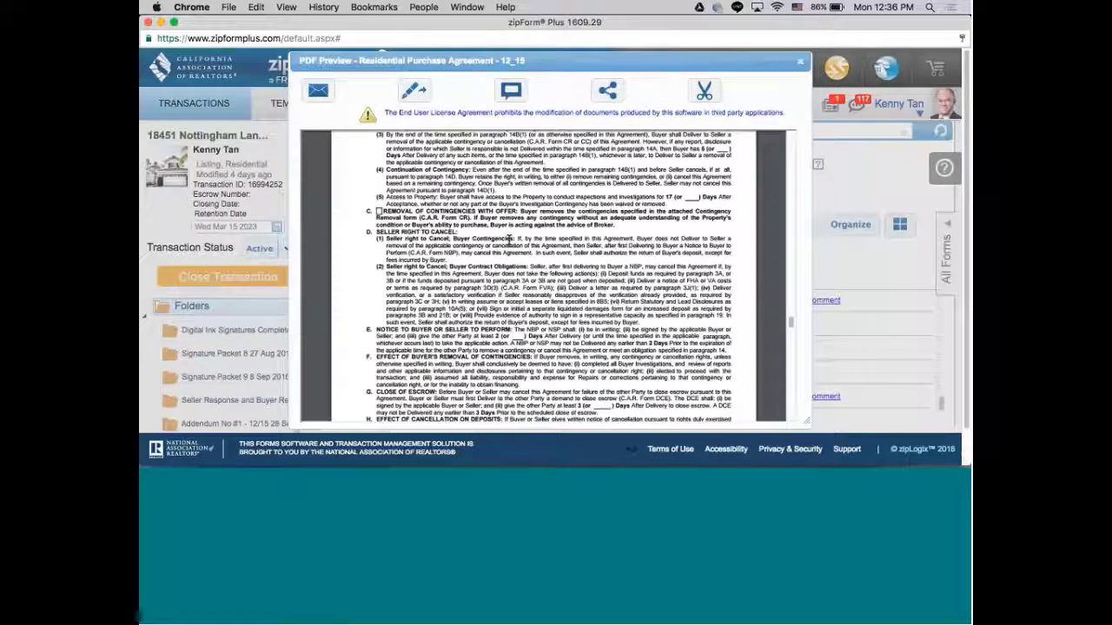
scroll(509, 240, up, 5)
scroll(509, 240, up, 3)
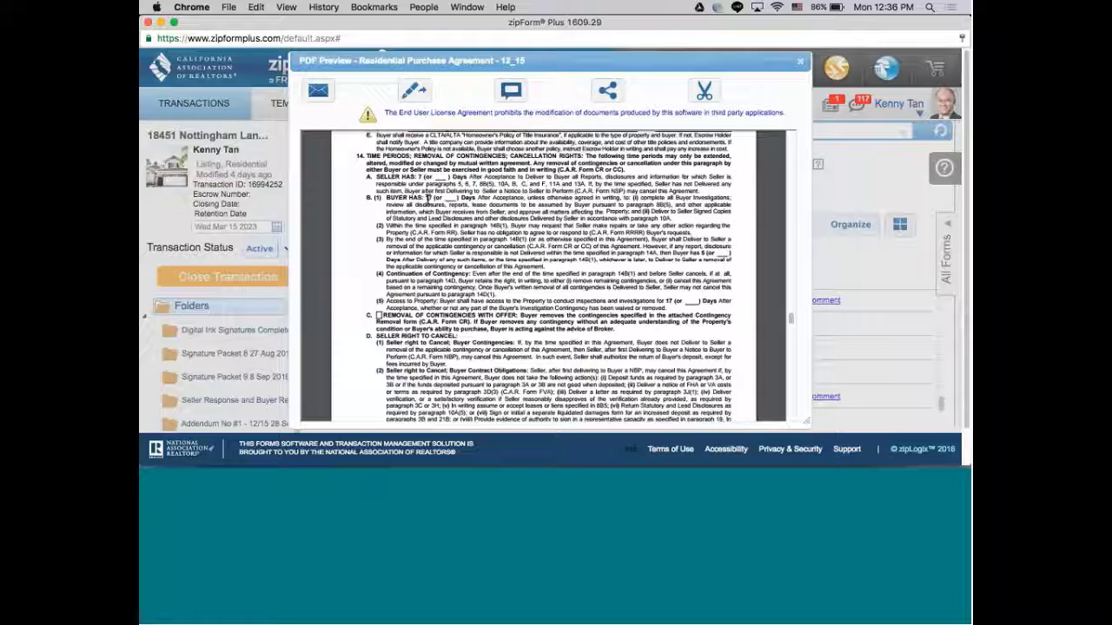
- Page down to page 9's paragraph 31 and the buyer signature dated 09/08/2016
scroll(427, 198, down, 5)
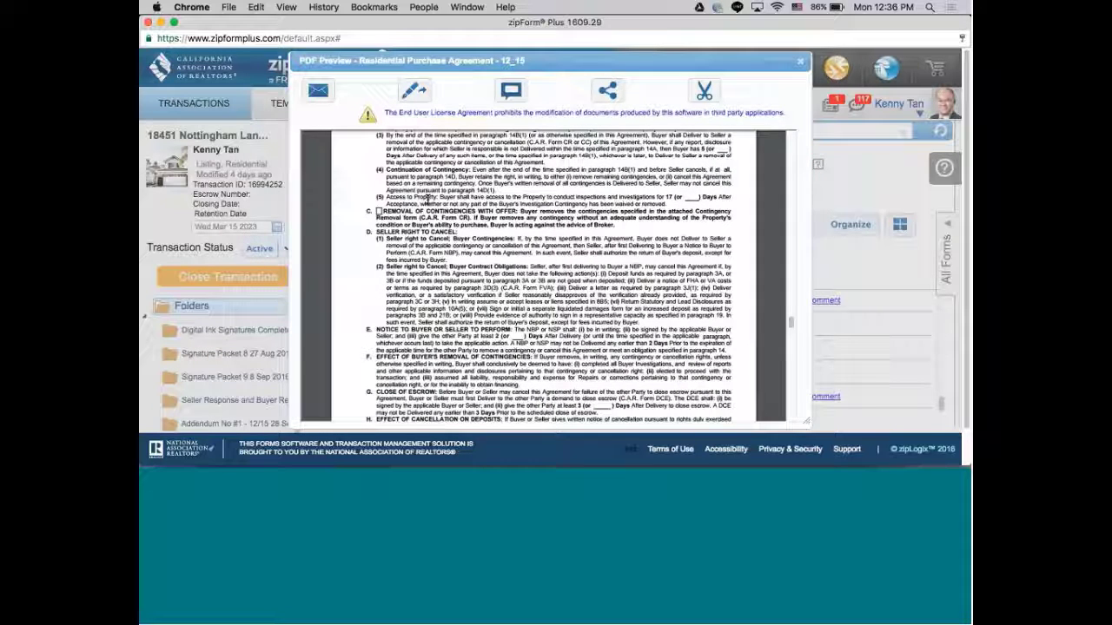
scroll(427, 198, down, 1)
scroll(426, 198, down, 5)
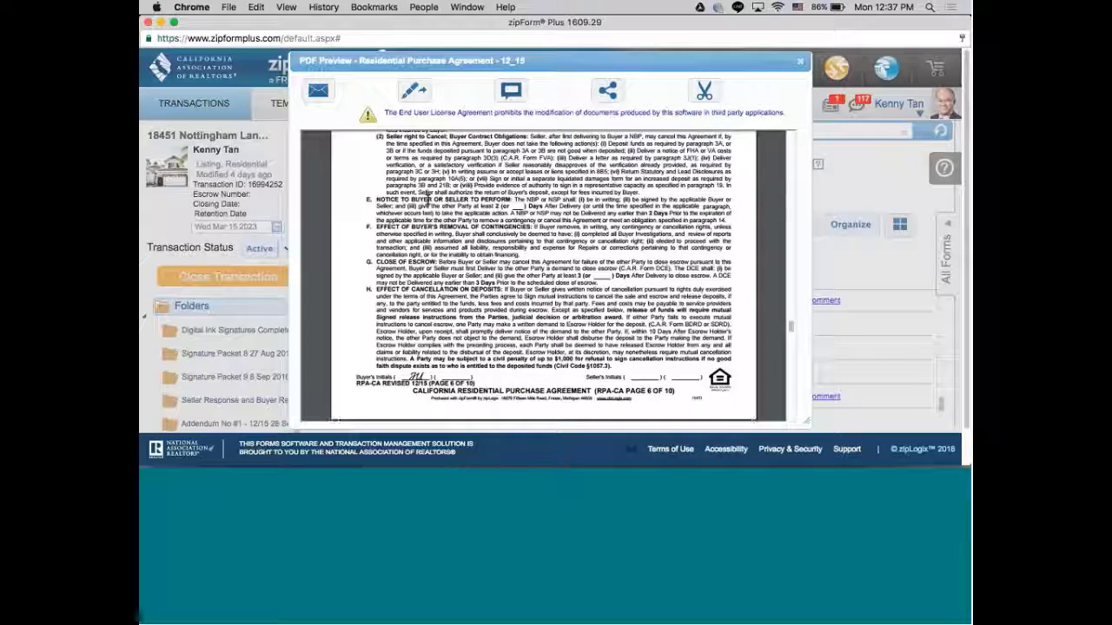
scroll(426, 196, down, 3)
scroll(427, 199, down, 10)
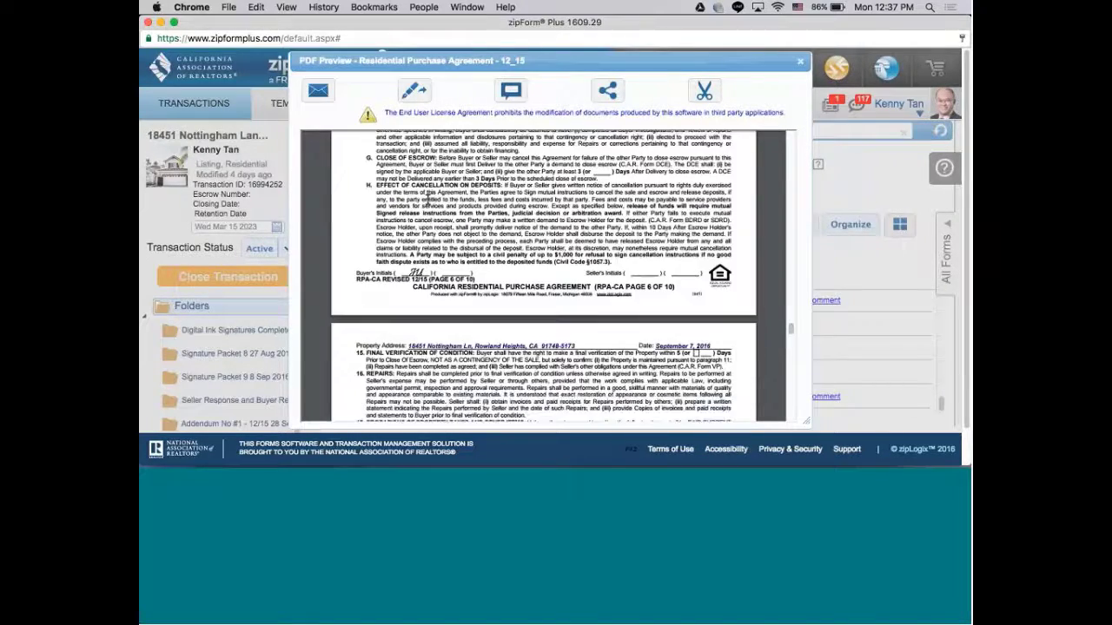
scroll(426, 198, down, 15)
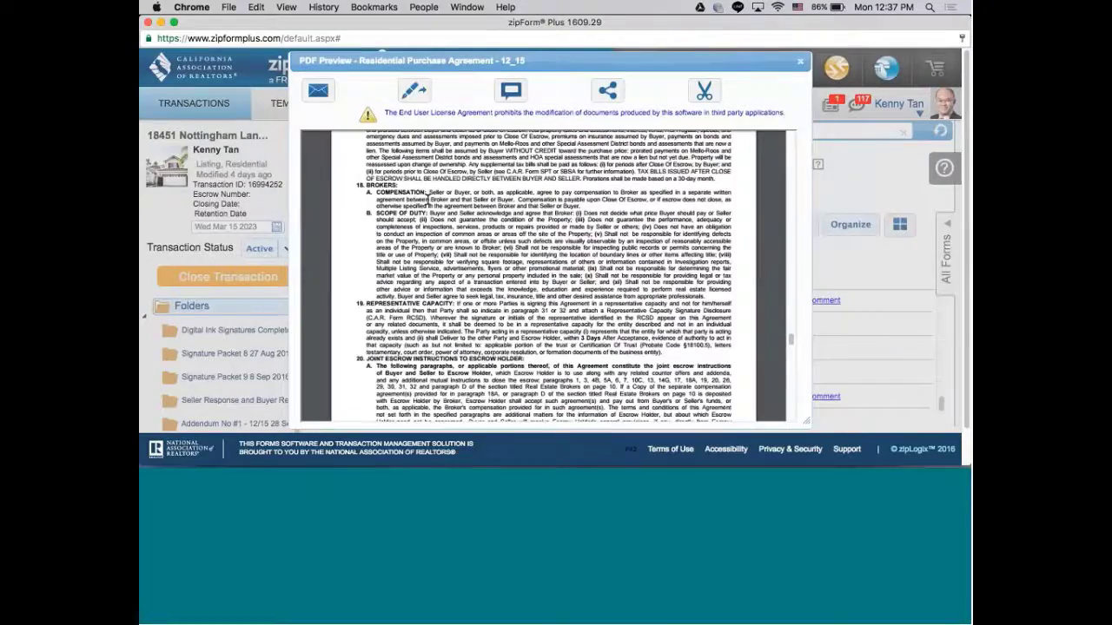
scroll(427, 199, down, 5)
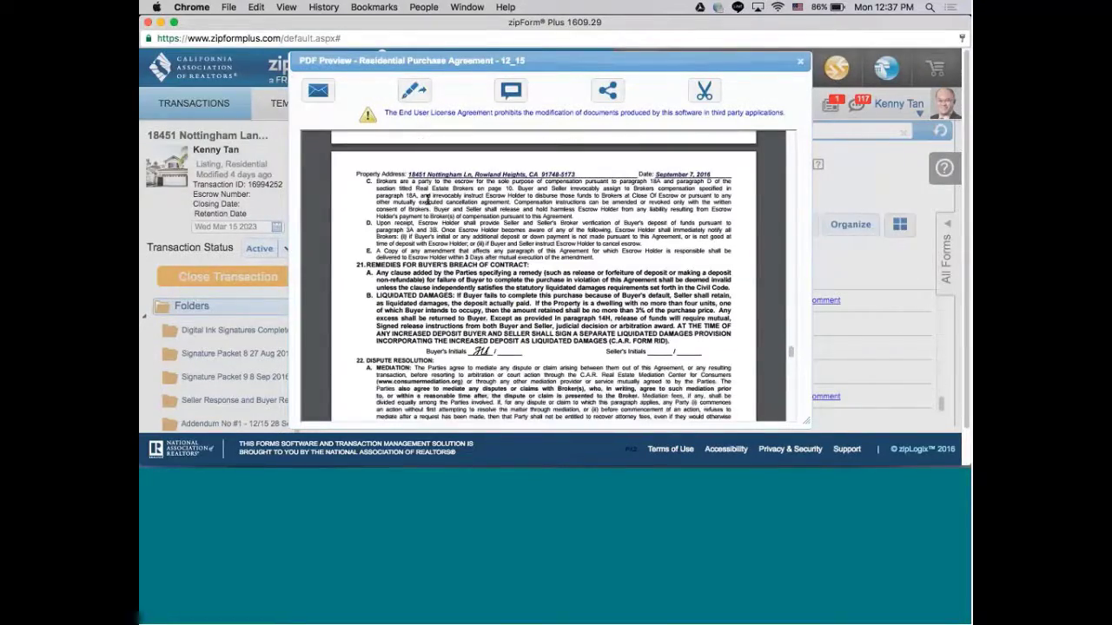
scroll(427, 199, down, 15)
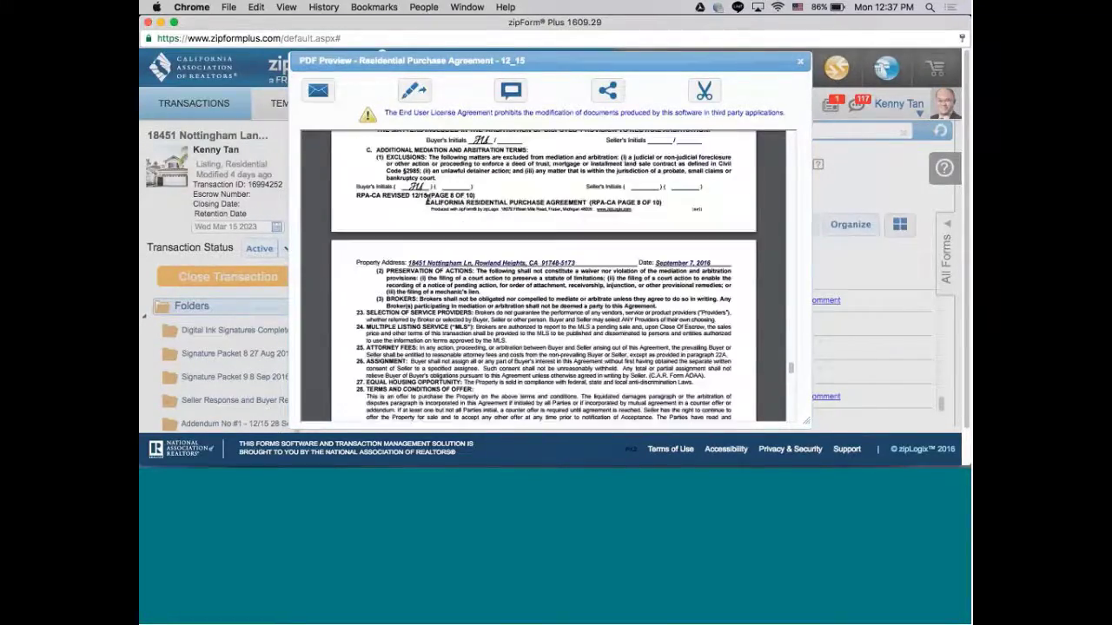
scroll(426, 199, down, 10)
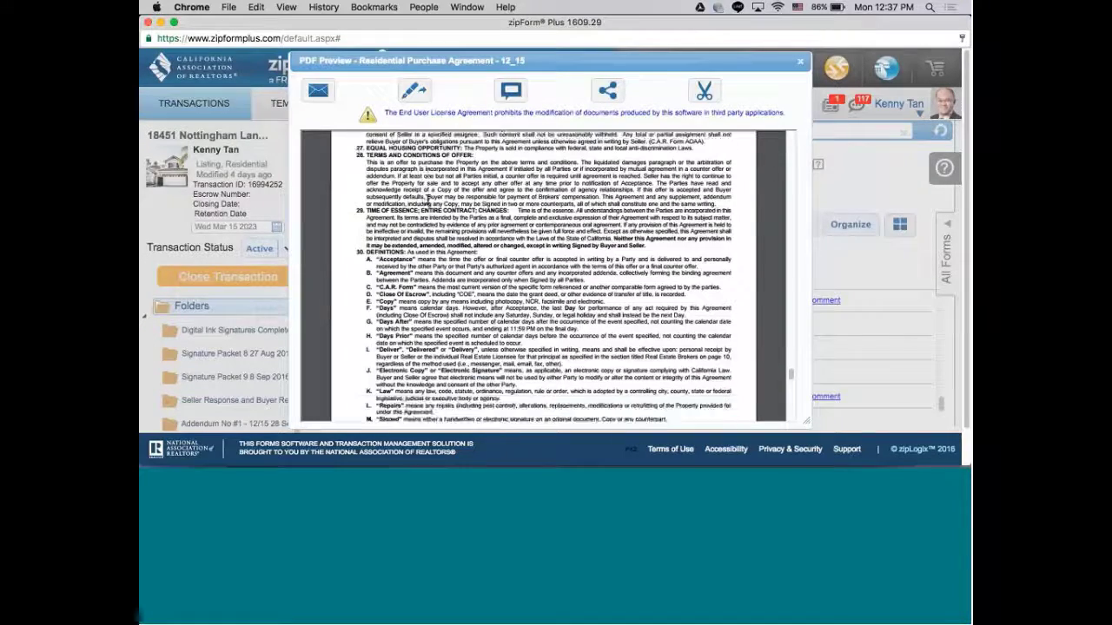
scroll(427, 199, down, 6)
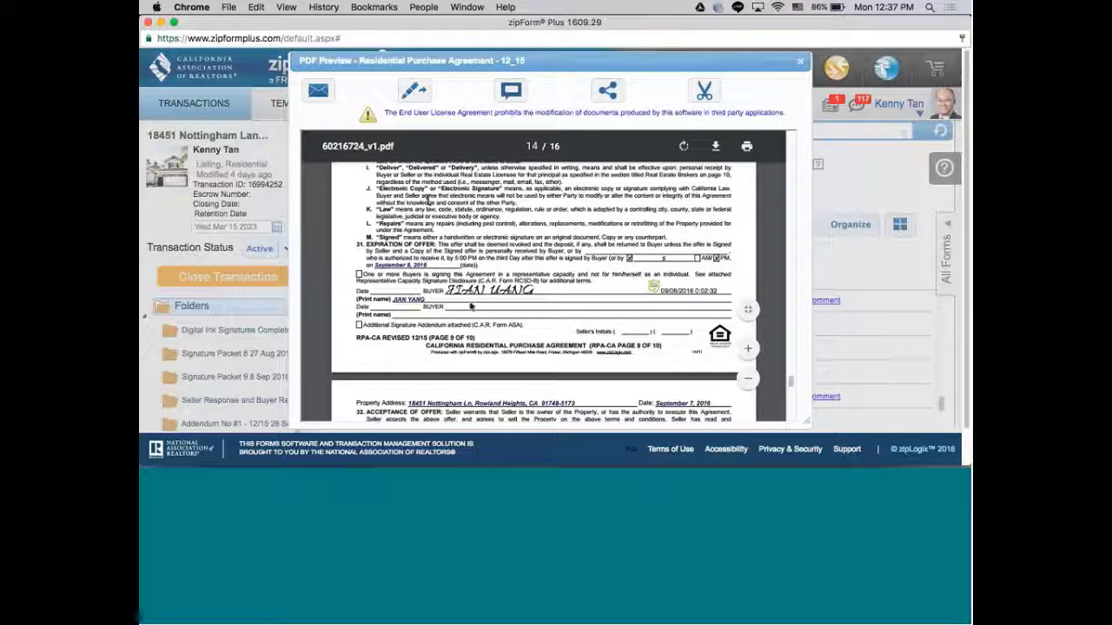
- Scroll page 15 to the broker details, escrow holder acknowledgment and presentation/rejection of offer blocks
scroll(461, 293, down, 1)
scroll(461, 293, down, 8)
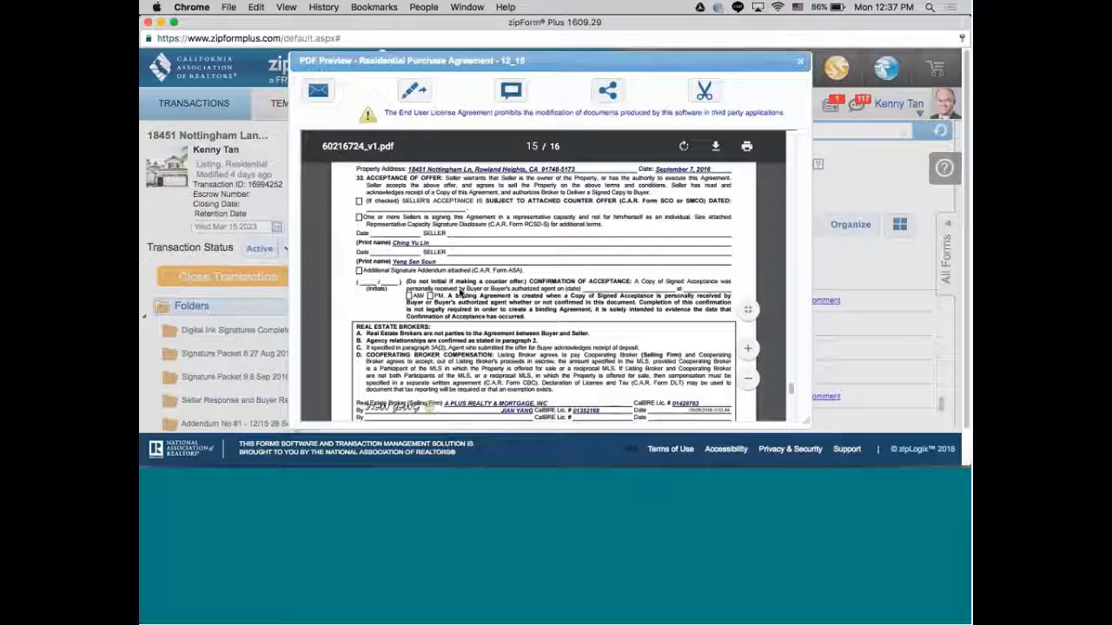
scroll(461, 294, down, 4)
scroll(461, 294, down, 4)
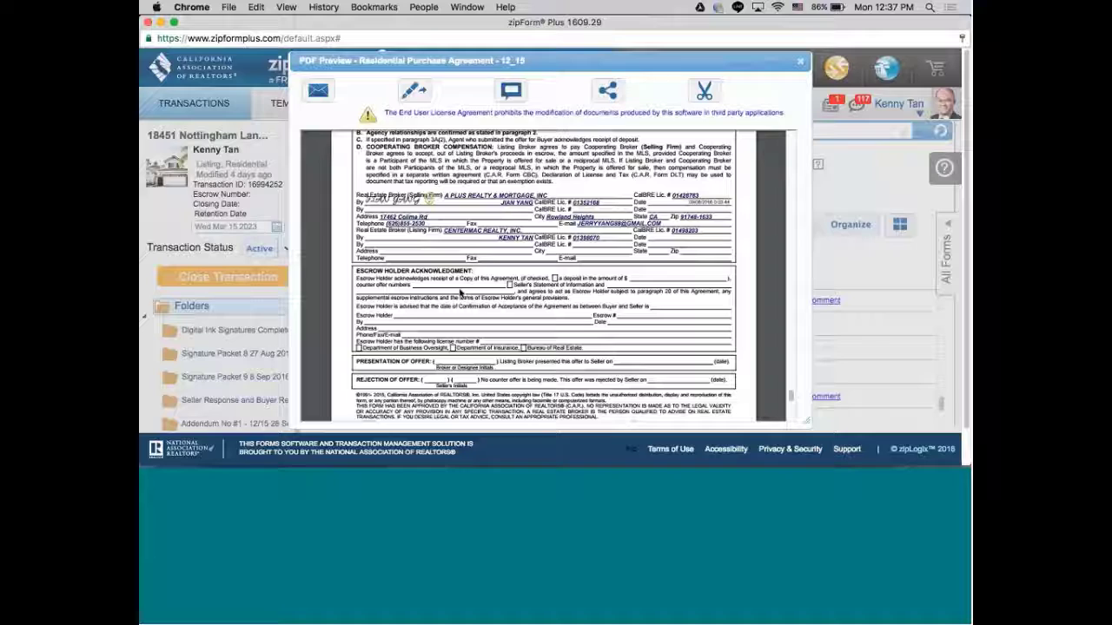
- Read the Buyer's Inspection Advisory factors A–L down to the buyers' signature line and footer
scroll(459, 293, down, 3)
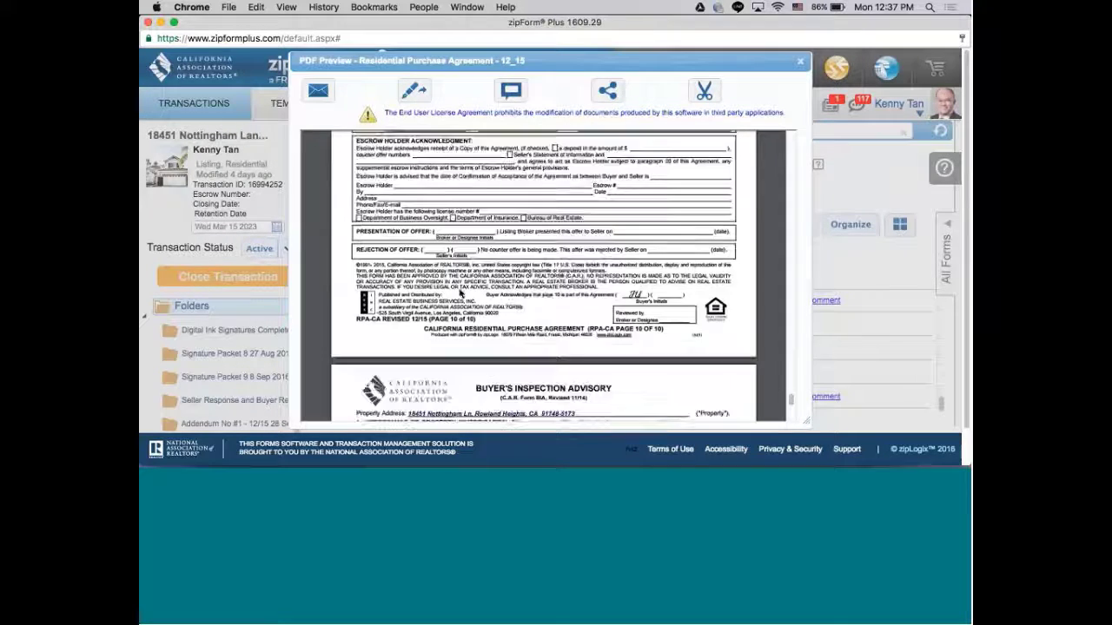
scroll(459, 293, down, 6)
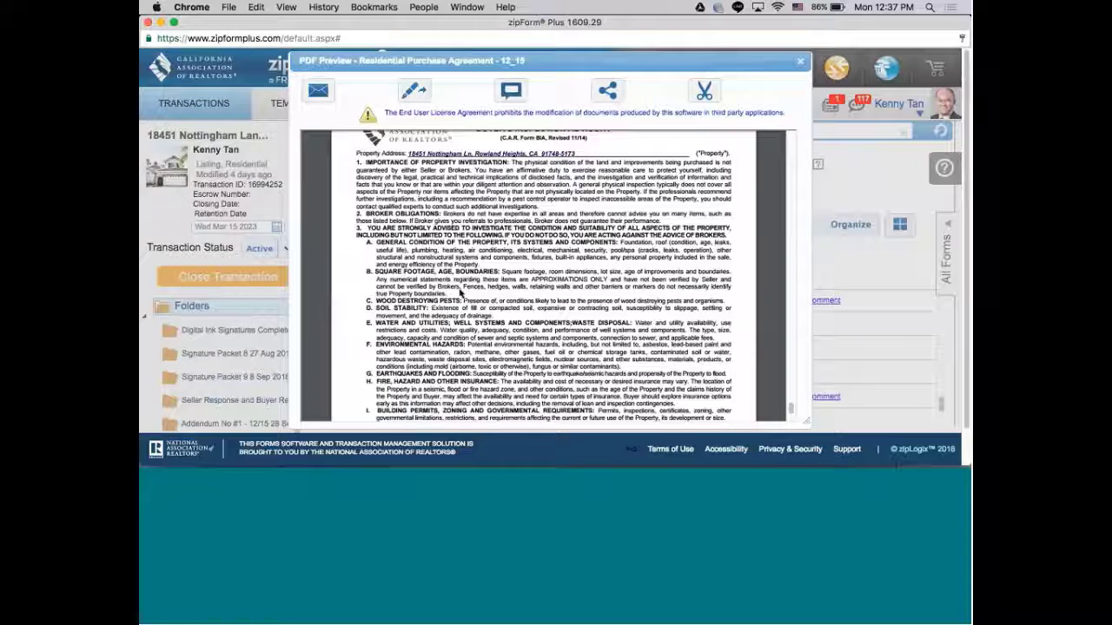
scroll(460, 293, down, 2)
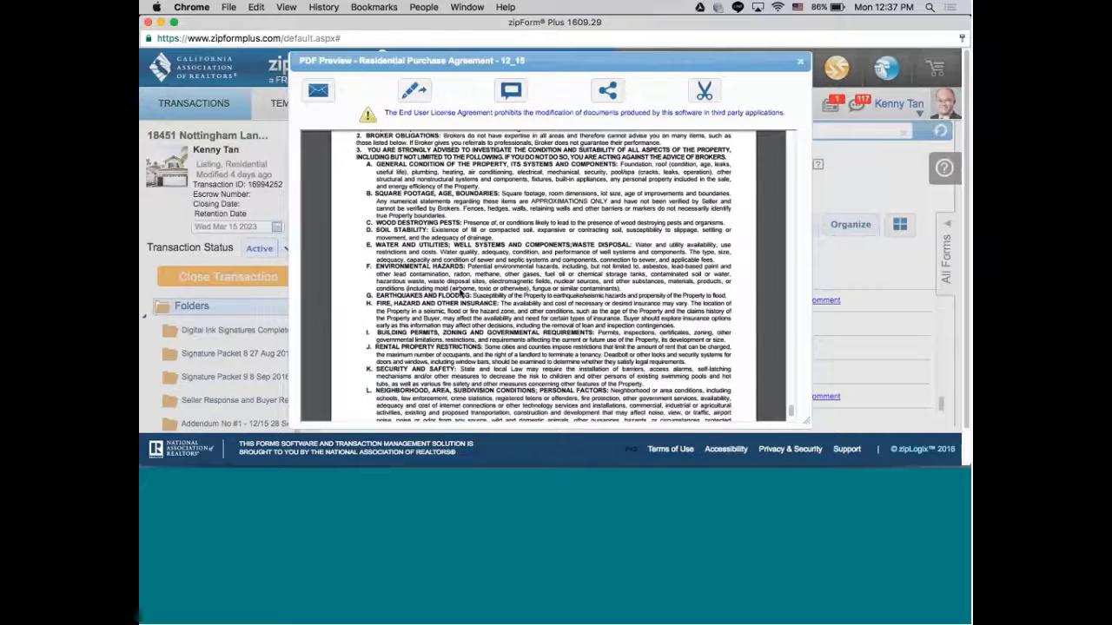
scroll(459, 293, down, 1)
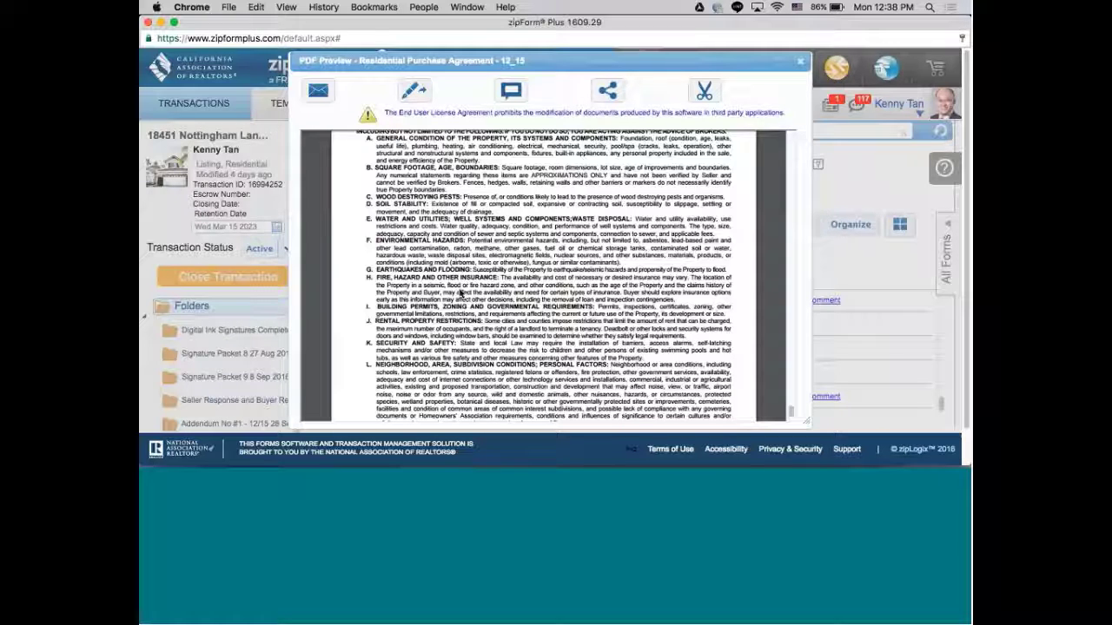
scroll(461, 293, down, 5)
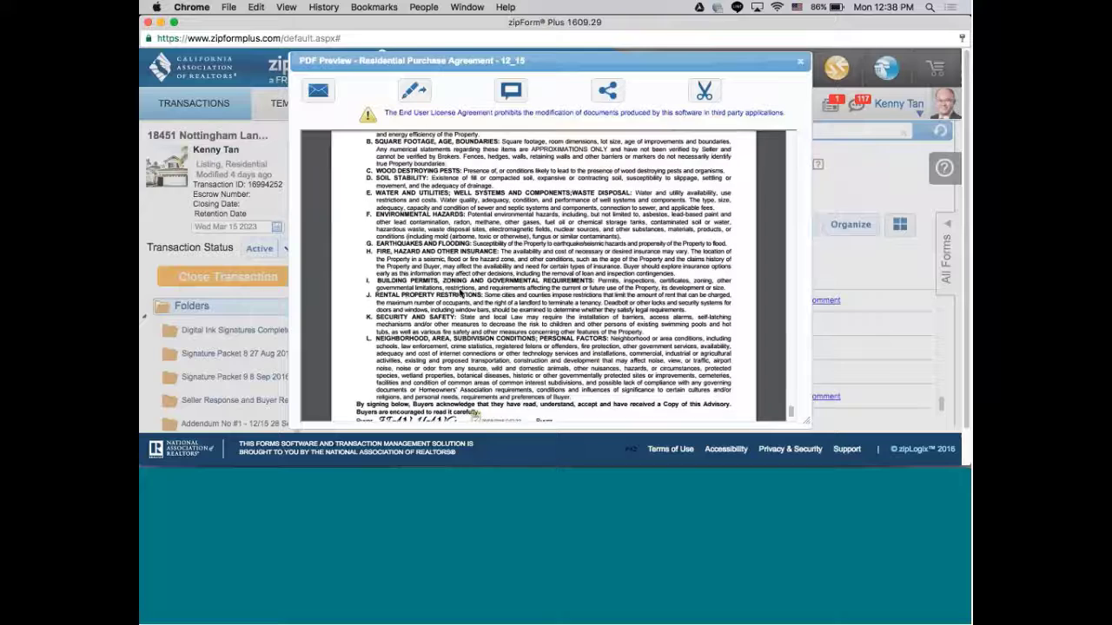
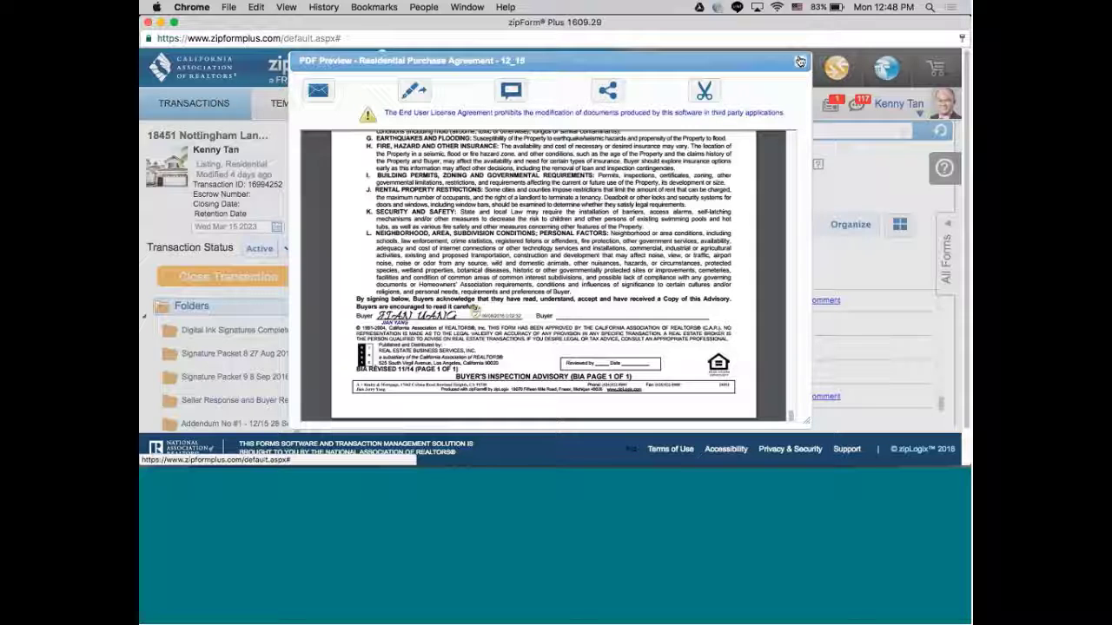
- Scroll the Residential Purchase Agreement preview from page 16 back up to page 1
mouse_move(786, 336)
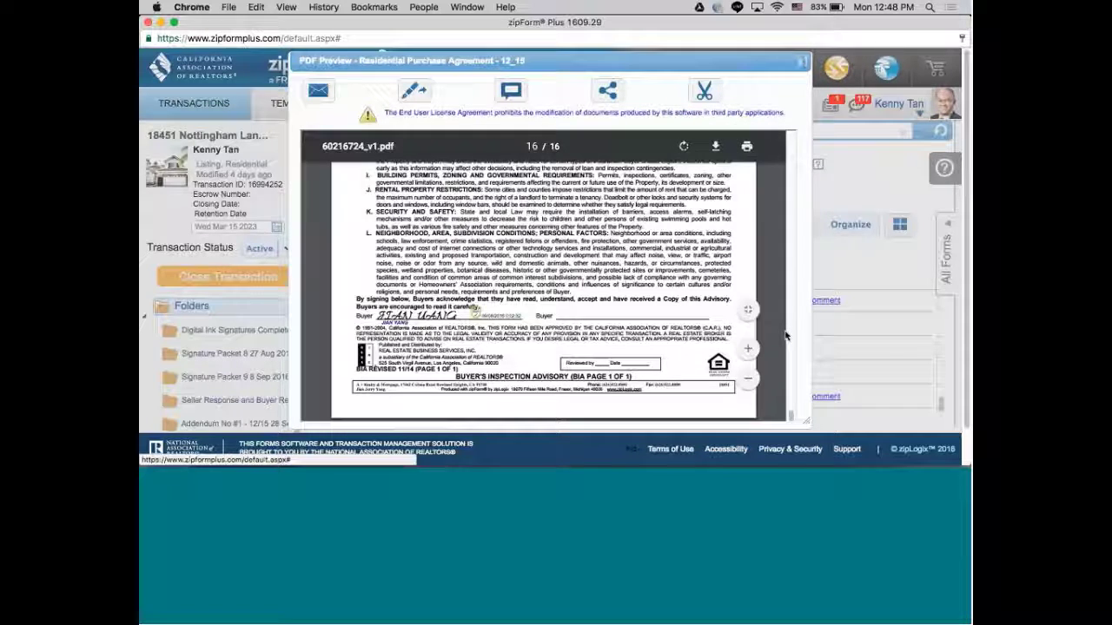
drag(791, 416, 798, 231)
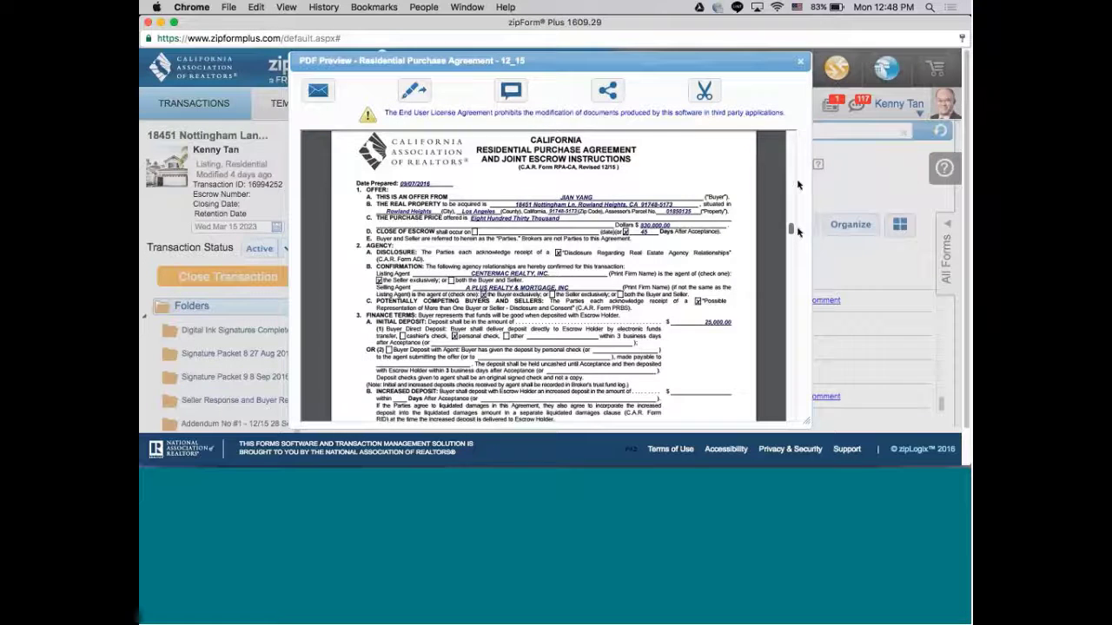
drag(798, 231, 798, 134)
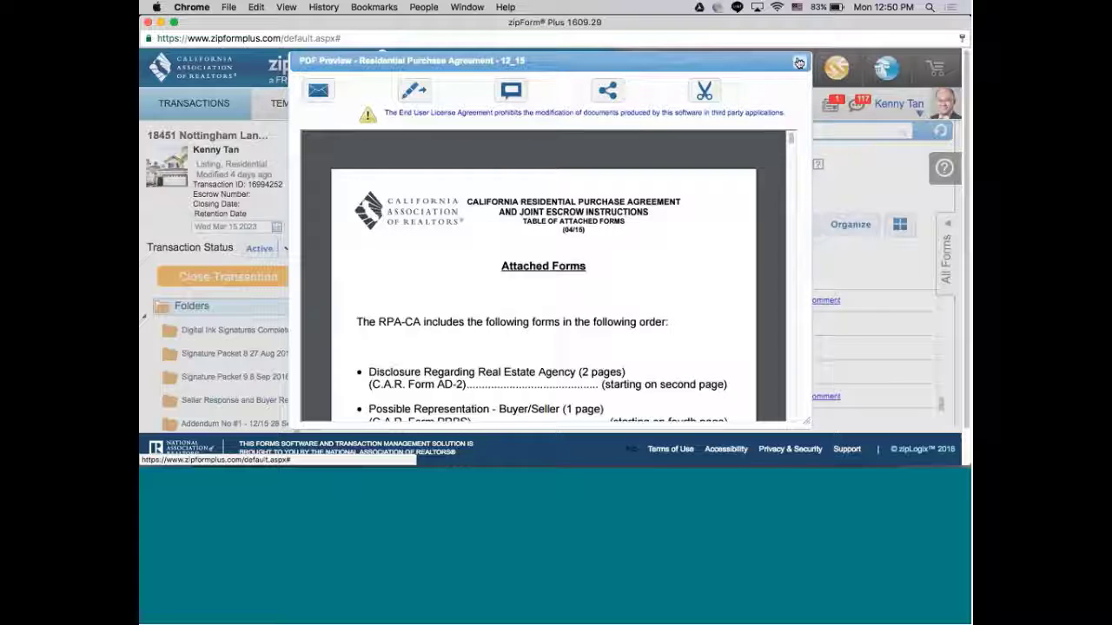
- Close the preview and add Seller Counter Offer #1 to the transaction by searching All Forms for 'sco'
click(799, 62)
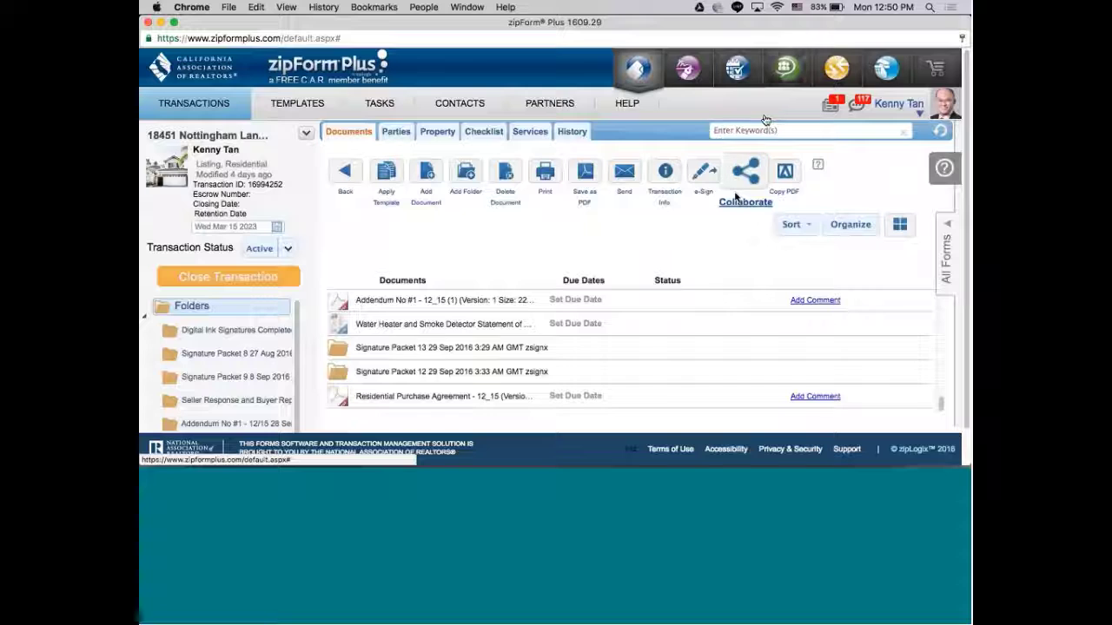
click(947, 227)
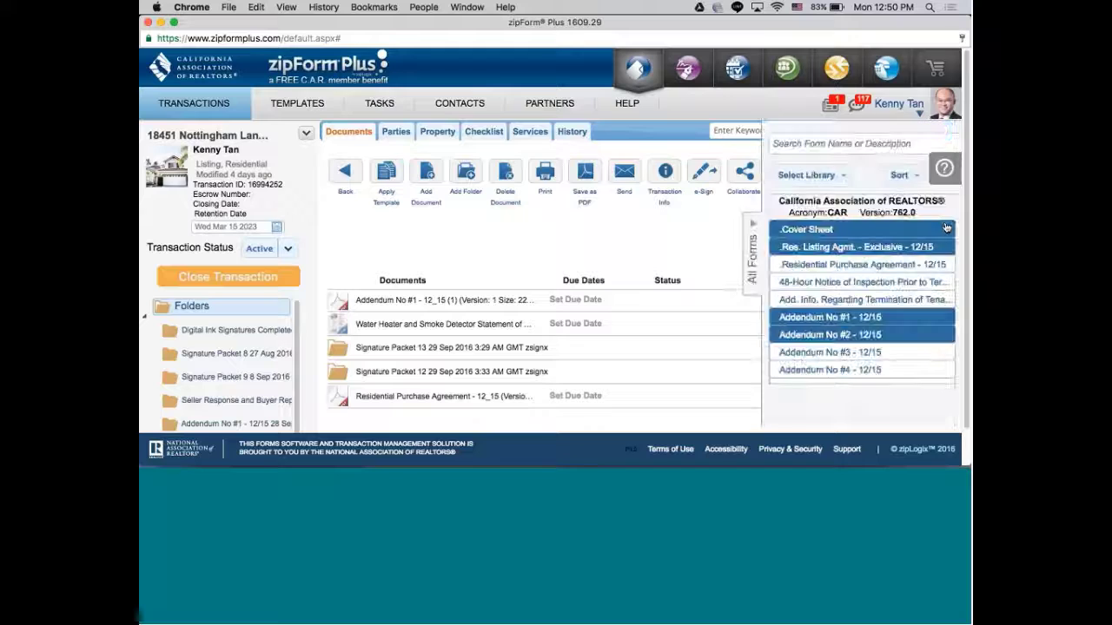
click(815, 140)
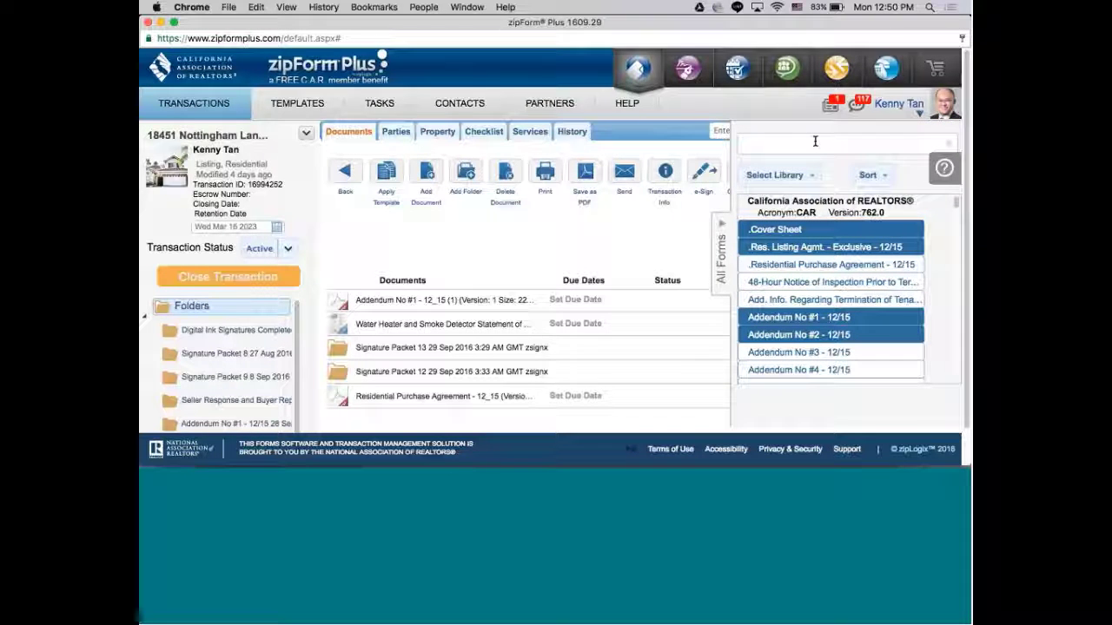
text(sco)
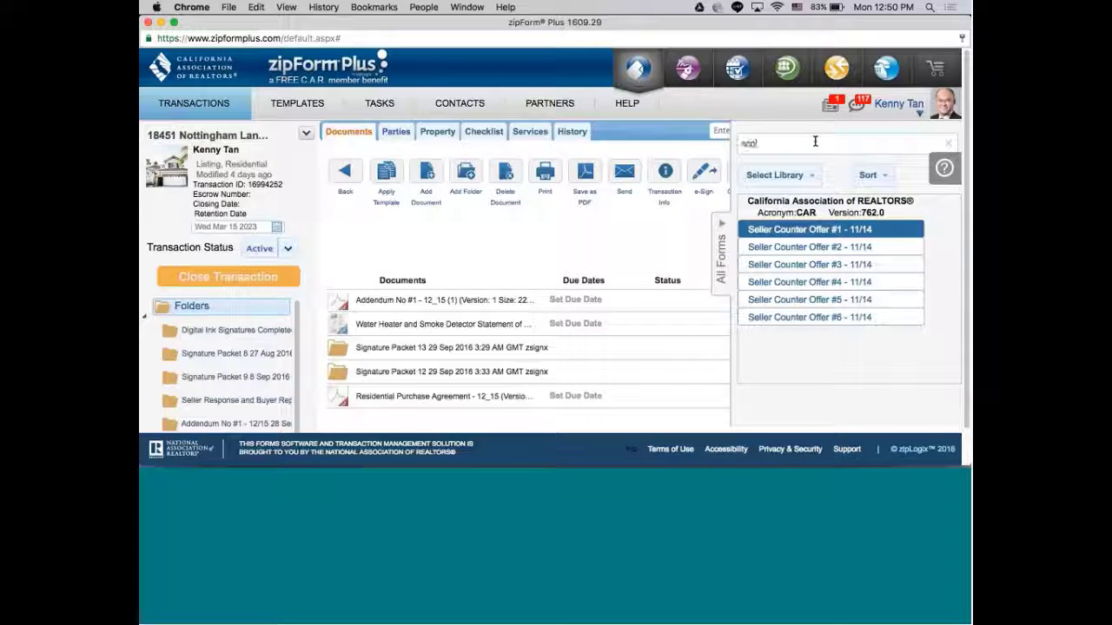
click(815, 228)
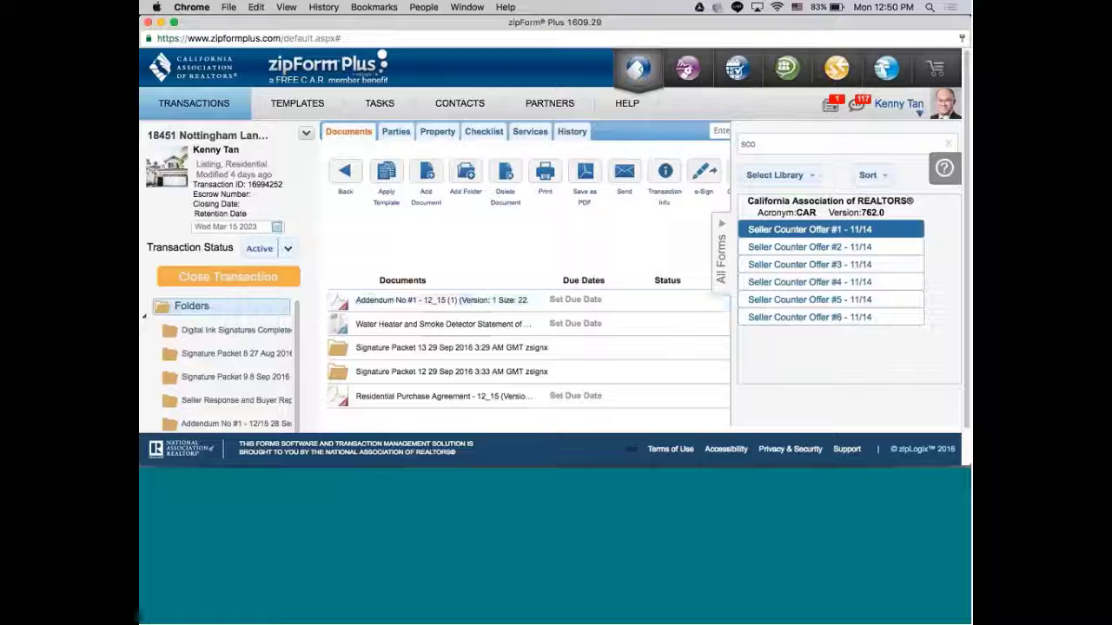
click(721, 255)
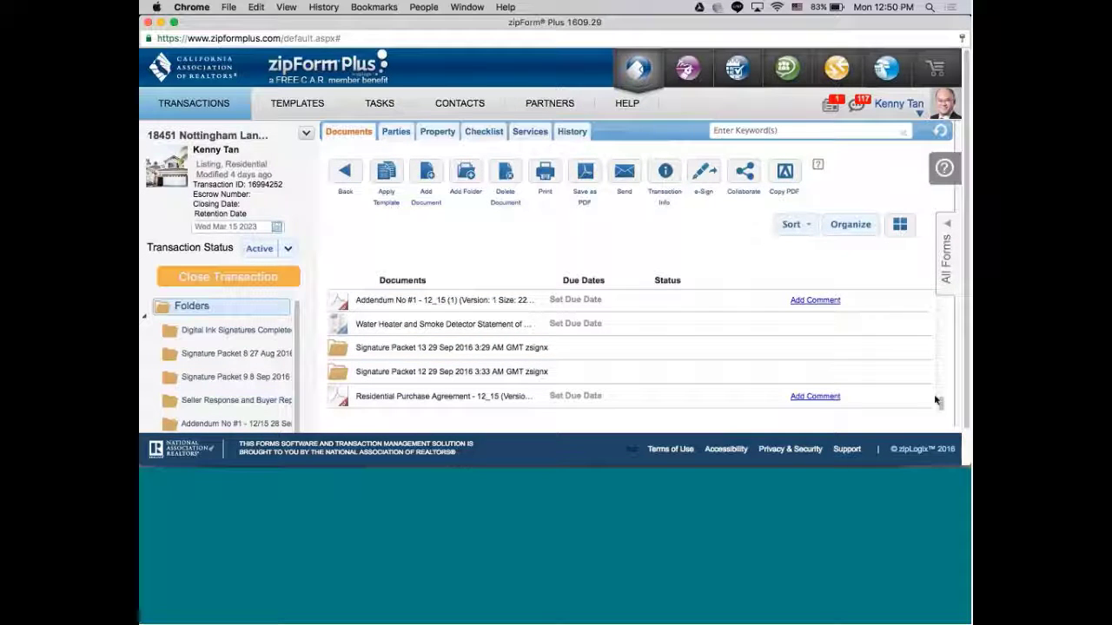
- Open the Seller Counter Offer #1 document from the transaction's Documents list
mouse_move(939, 402)
mouse_down()
mouse_move(933, 342)
mouse_move(935, 352)
mouse_up()
click(447, 356)
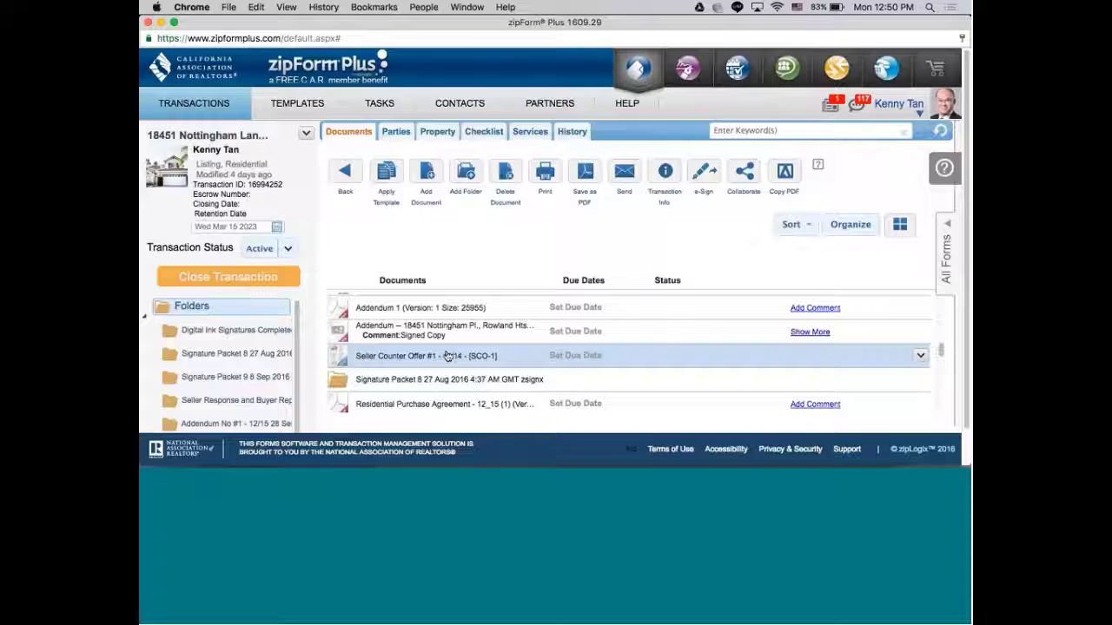
double_click(447, 356)
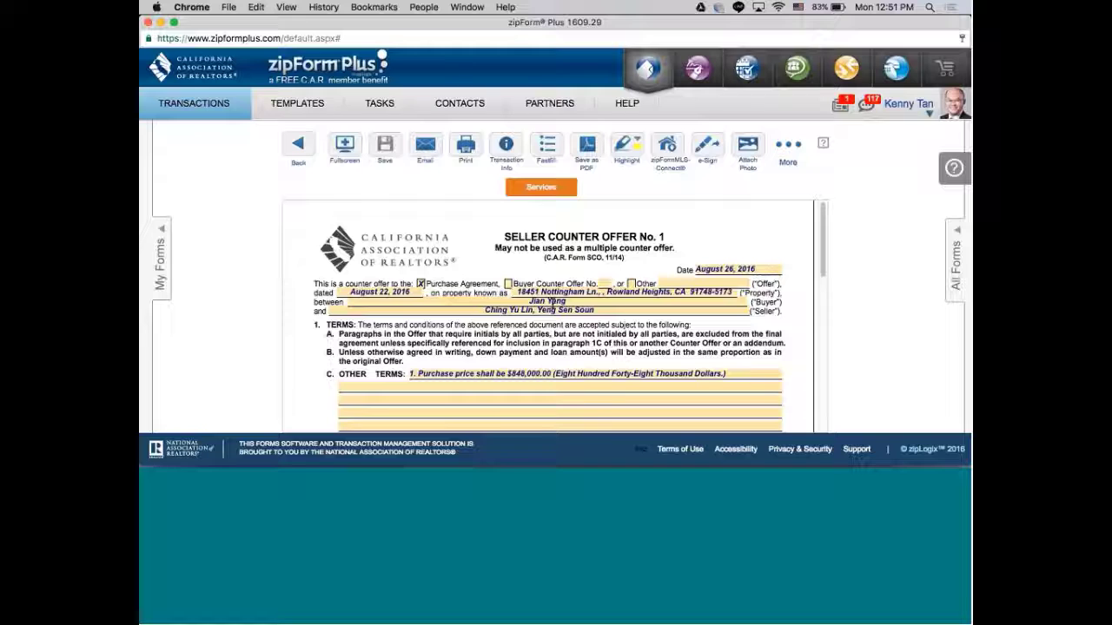
- Open paragraph 1C's Other Terms field, holding the $848,000.00 purchase price line, for editing
scroll(820, 262, down, 1)
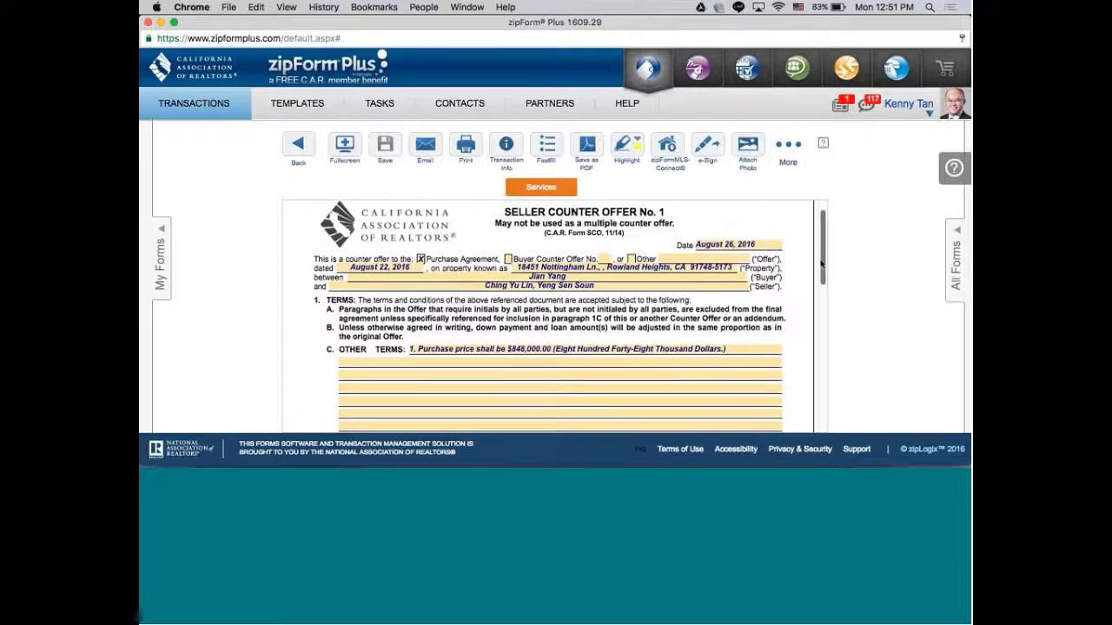
scroll(820, 262, down, 1)
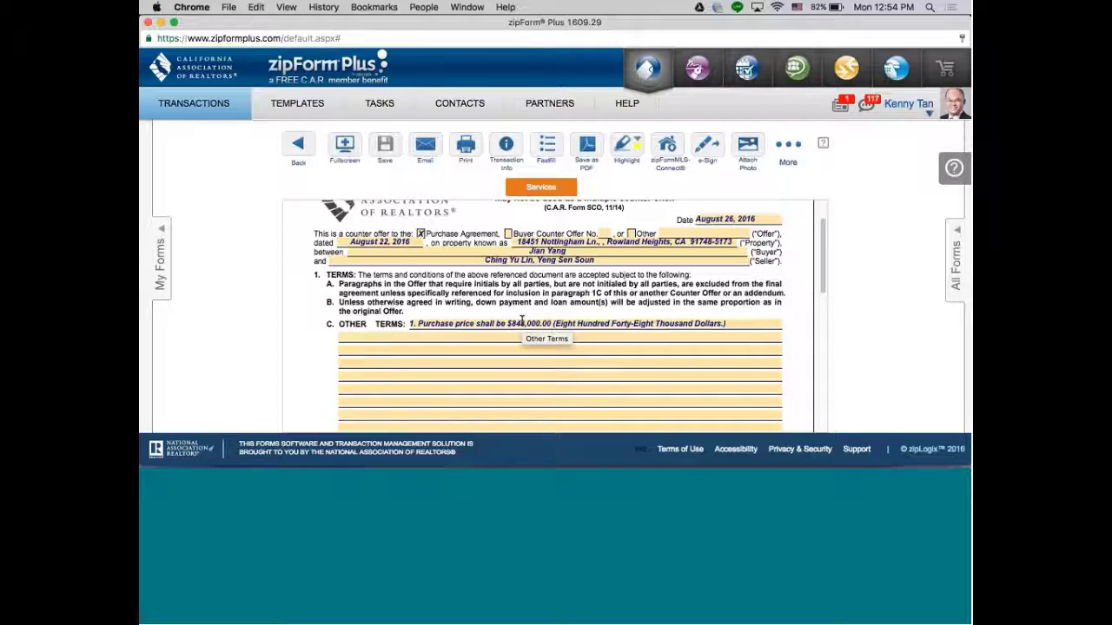
click(521, 321)
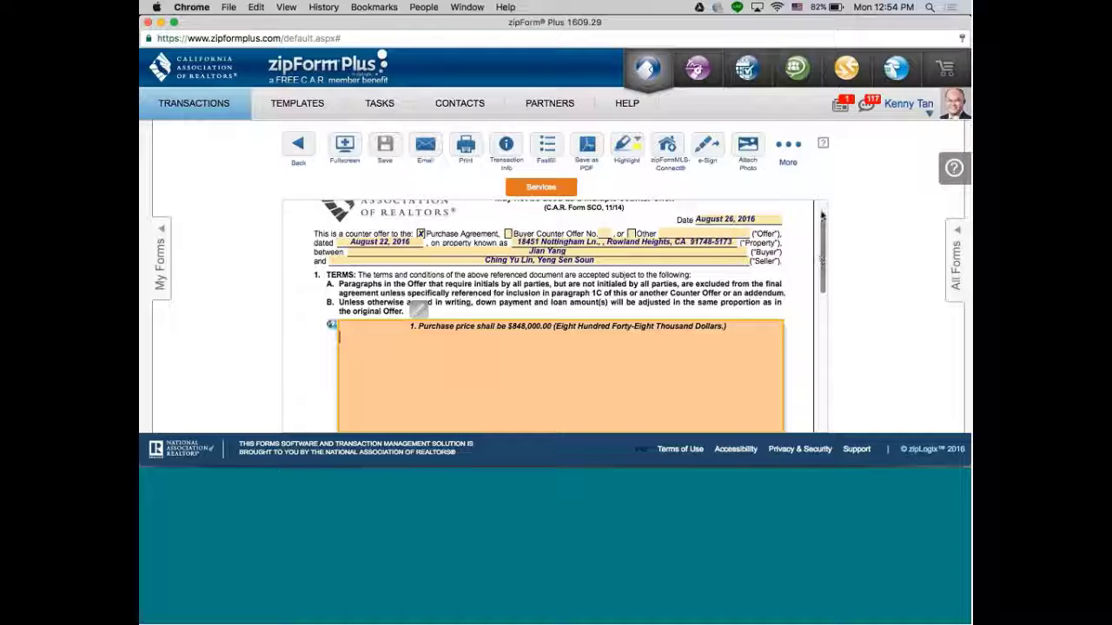
drag(822, 222, 823, 206)
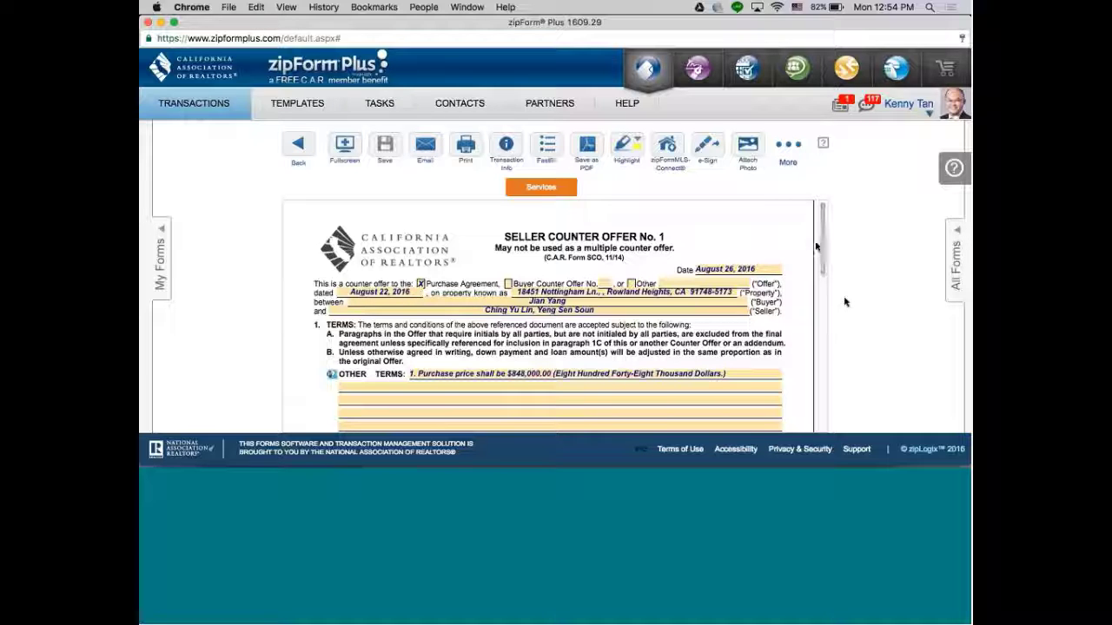
drag(823, 243, 820, 368)
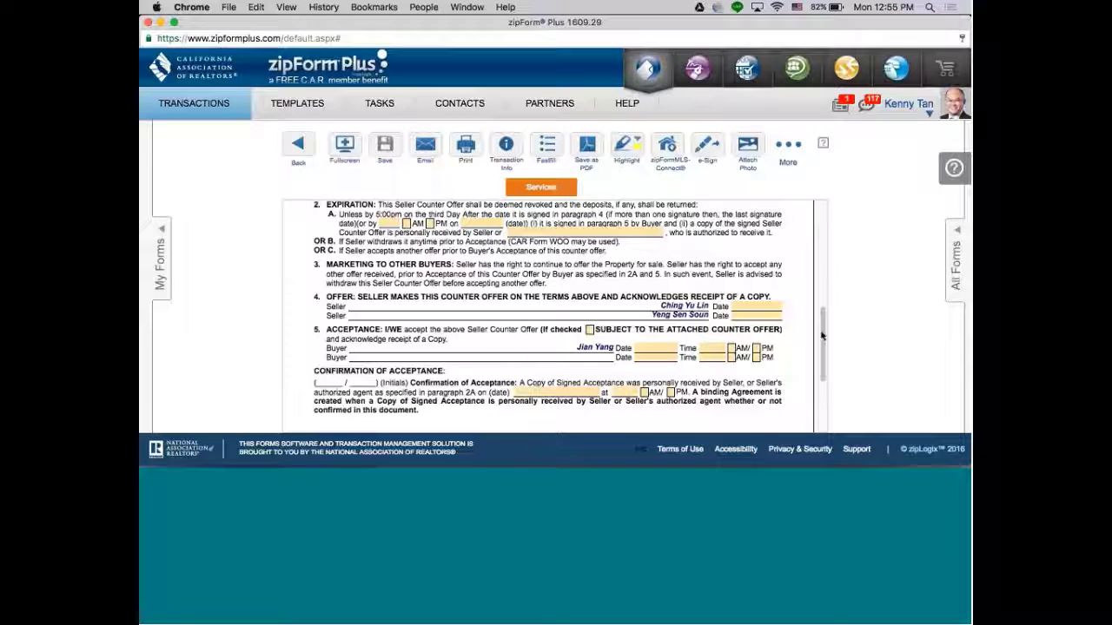
drag(823, 323, 828, 229)
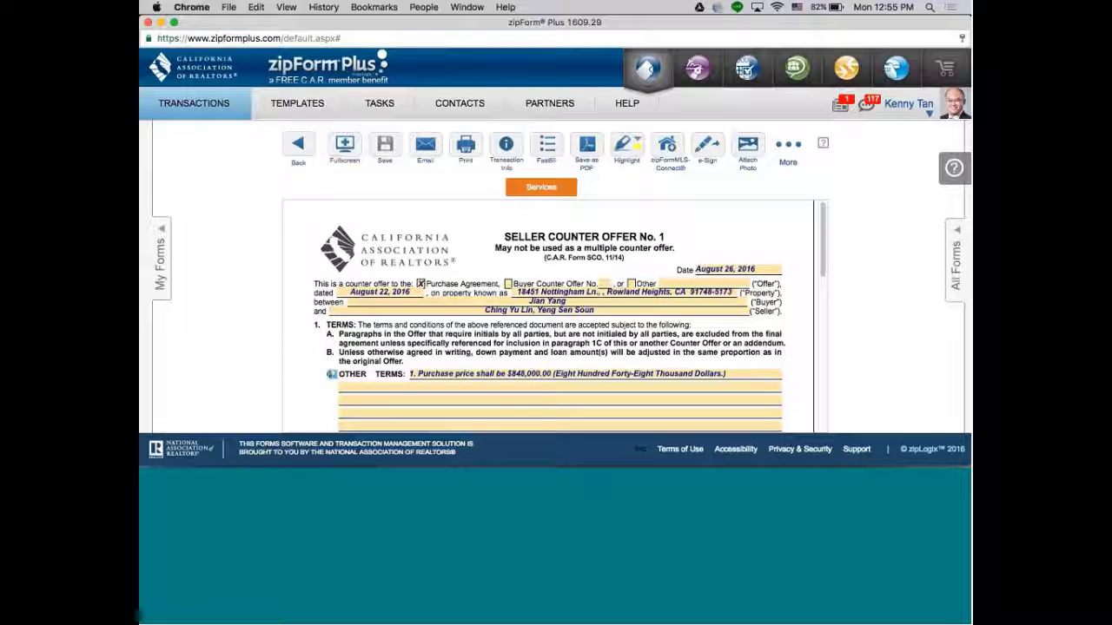
- Return to the transaction's documents, collapse the forms library and open the Signature Packet 8 folder
click(298, 146)
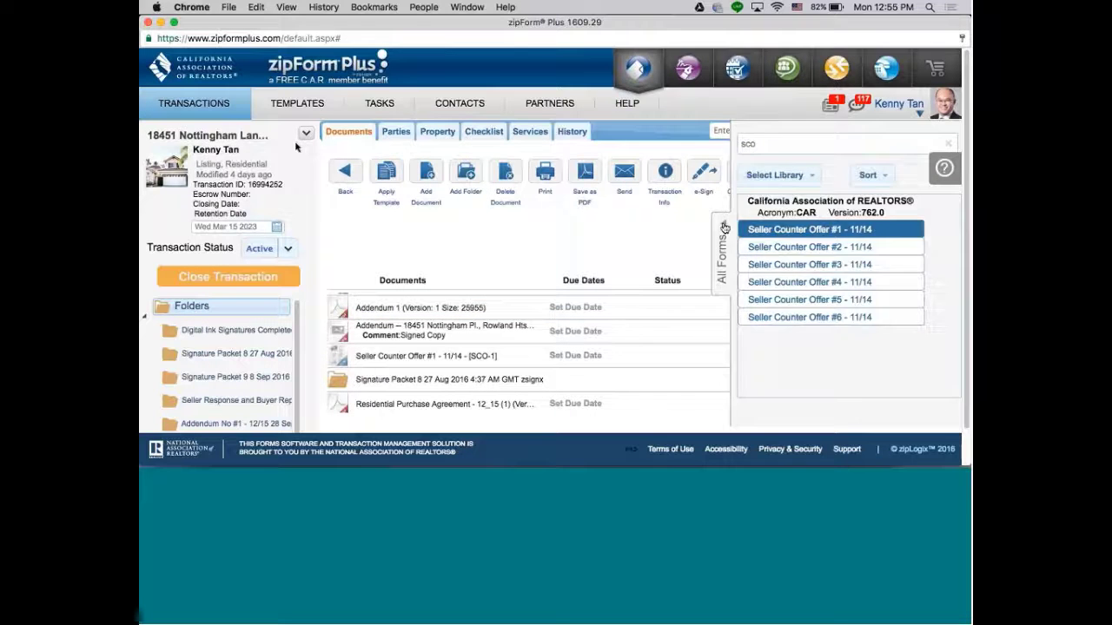
click(725, 235)
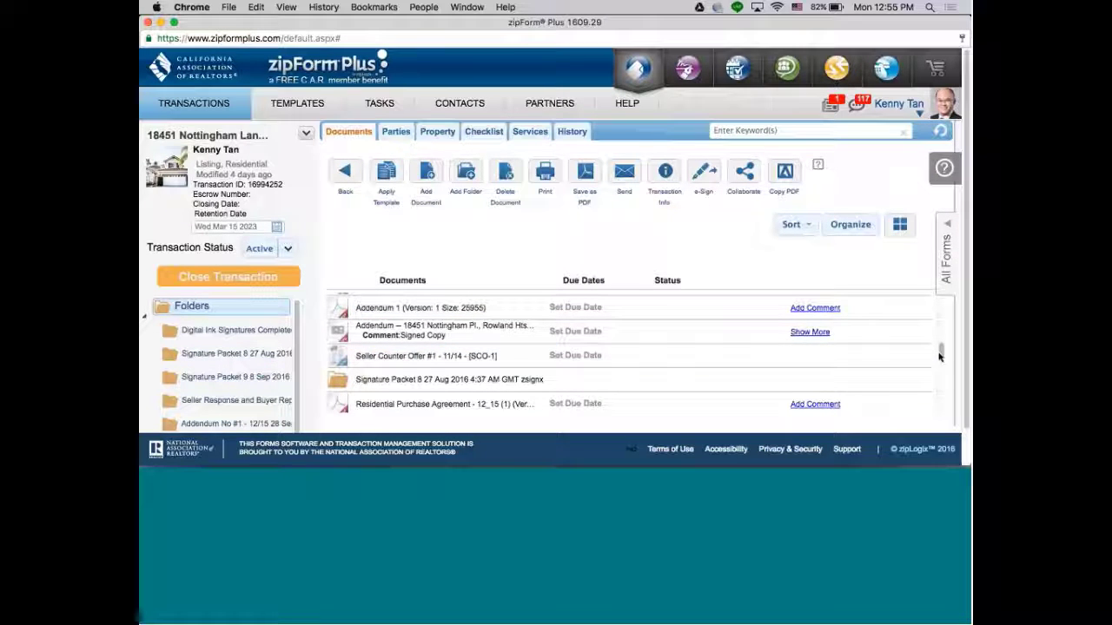
mouse_move(940, 355)
mouse_down()
mouse_move(931, 290)
mouse_move(939, 362)
mouse_up()
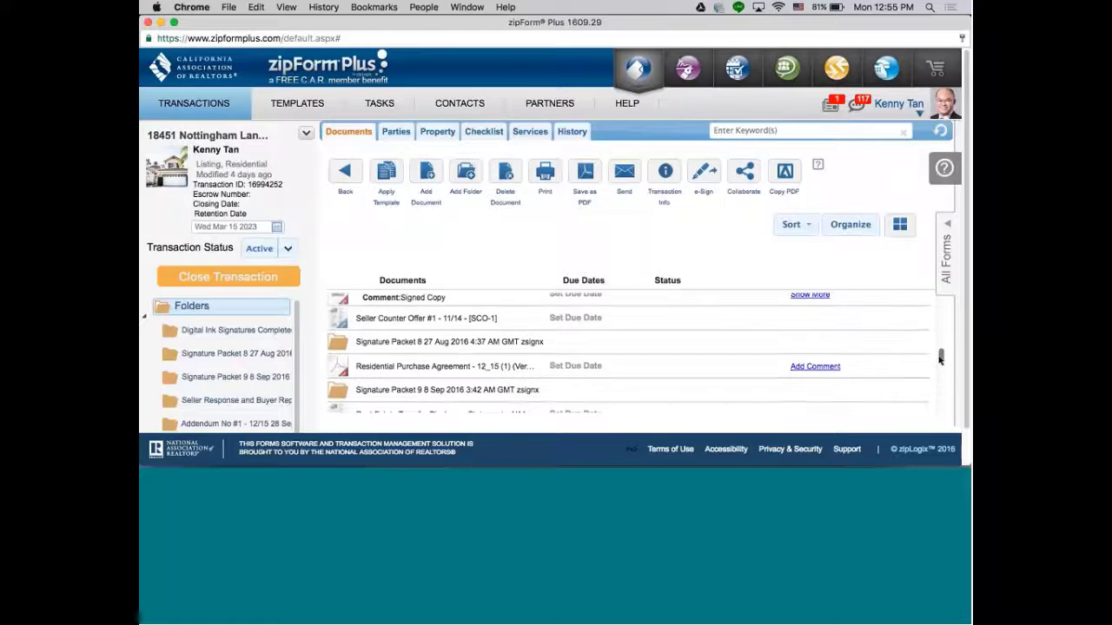
click(521, 348)
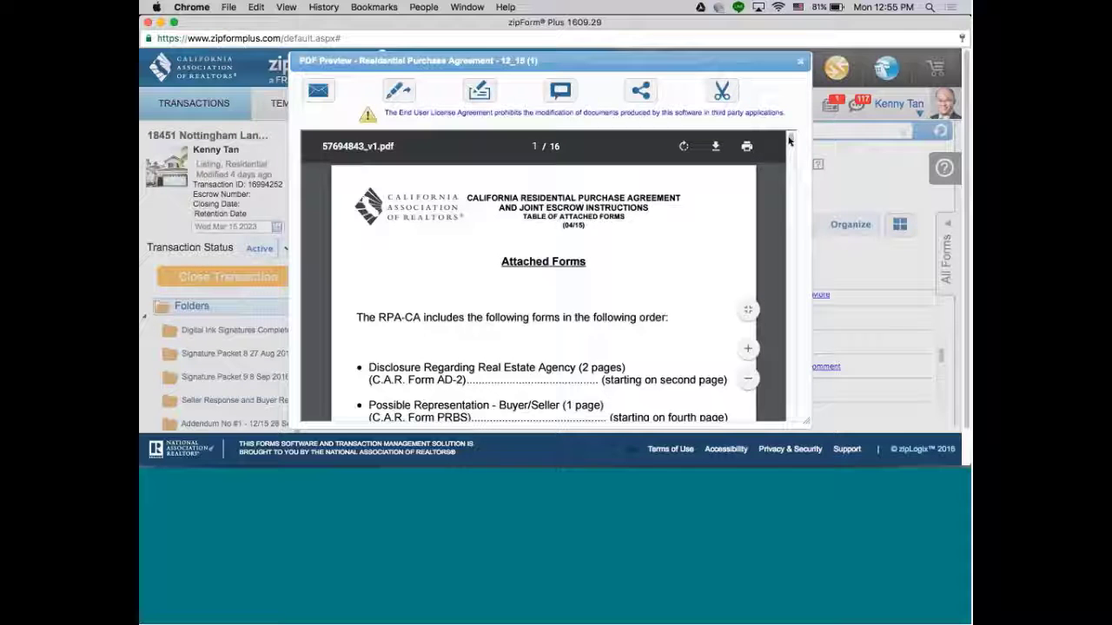
- Scroll the Residential Purchase Agreement preview to page 2, the signed agency disclosure
scroll(791, 139, down, 10)
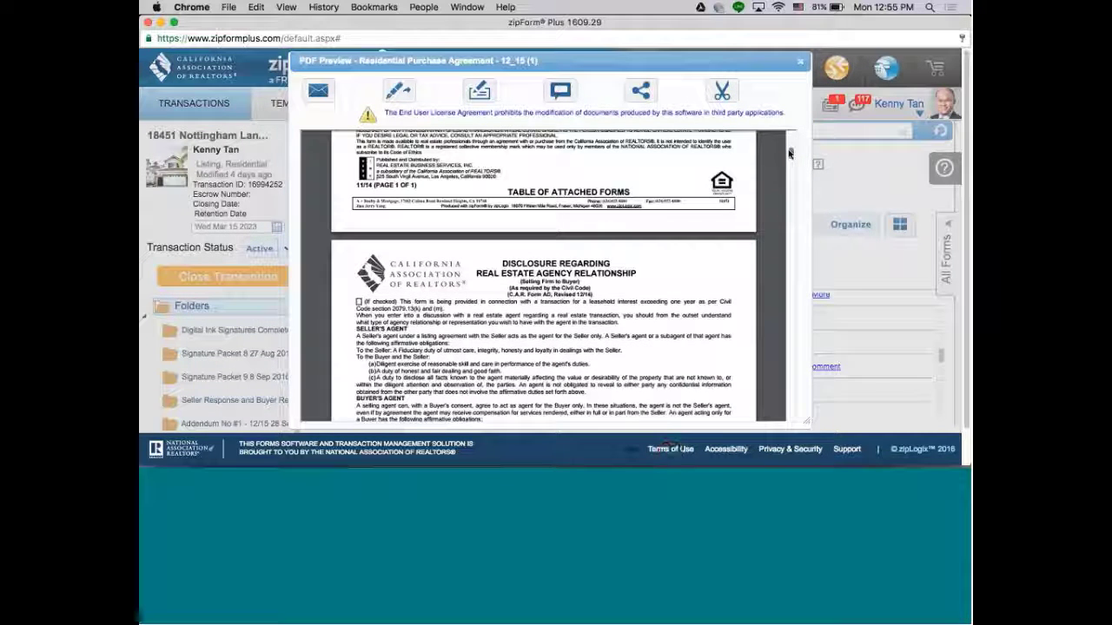
scroll(787, 152, up, 4)
drag(788, 152, 788, 165)
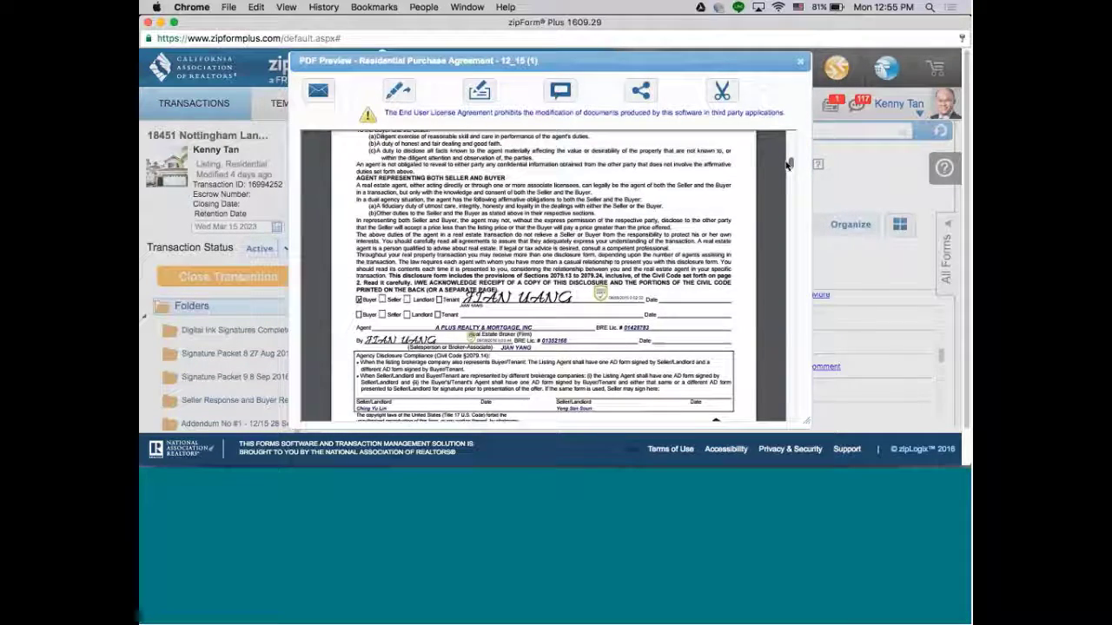
mouse_move(617, 141)
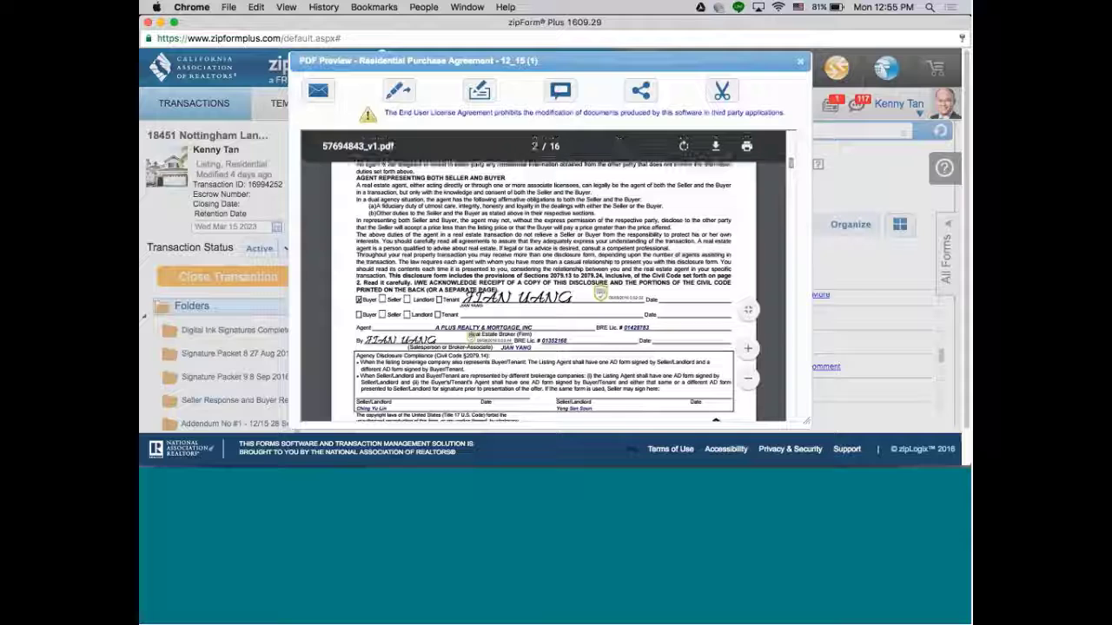
- Close the preview and create Signature Packet 14 containing the Residential Purchase Agreement
click(799, 64)
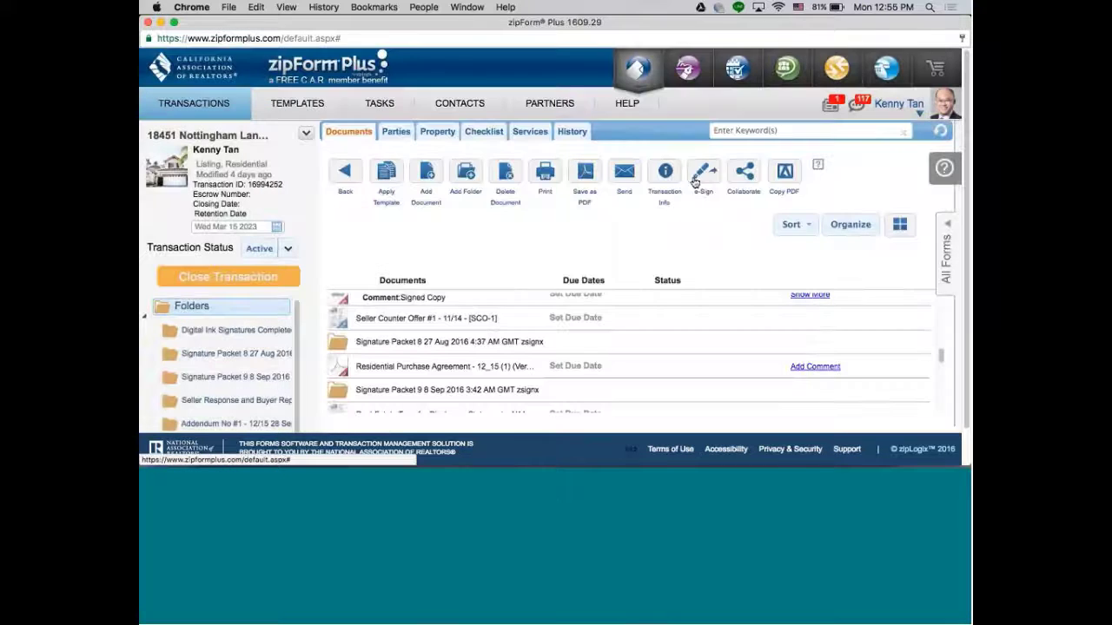
click(709, 178)
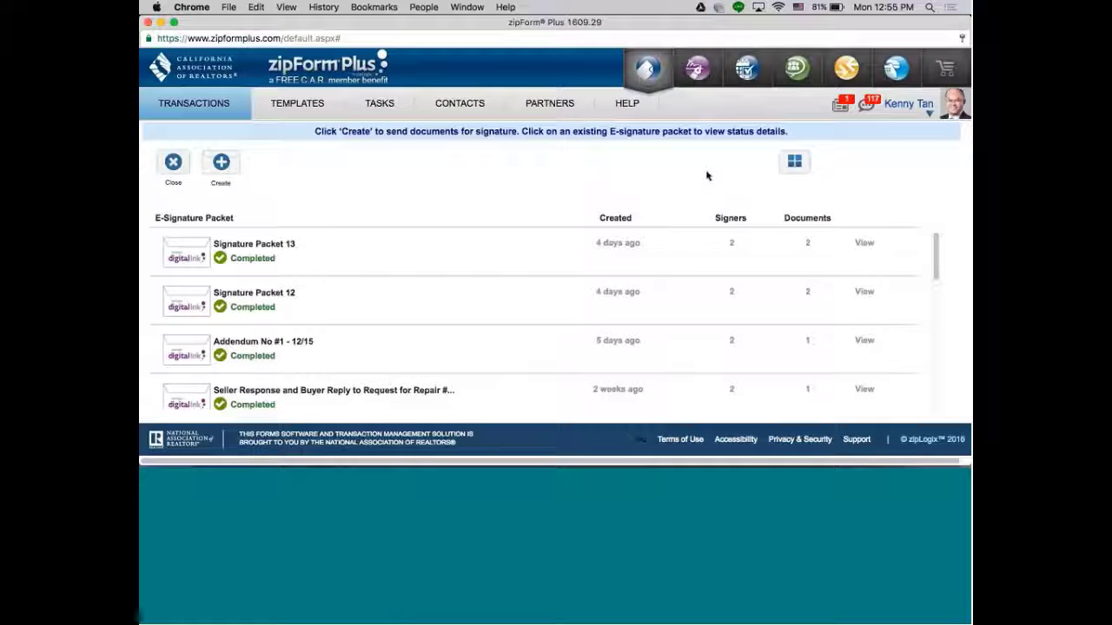
click(218, 168)
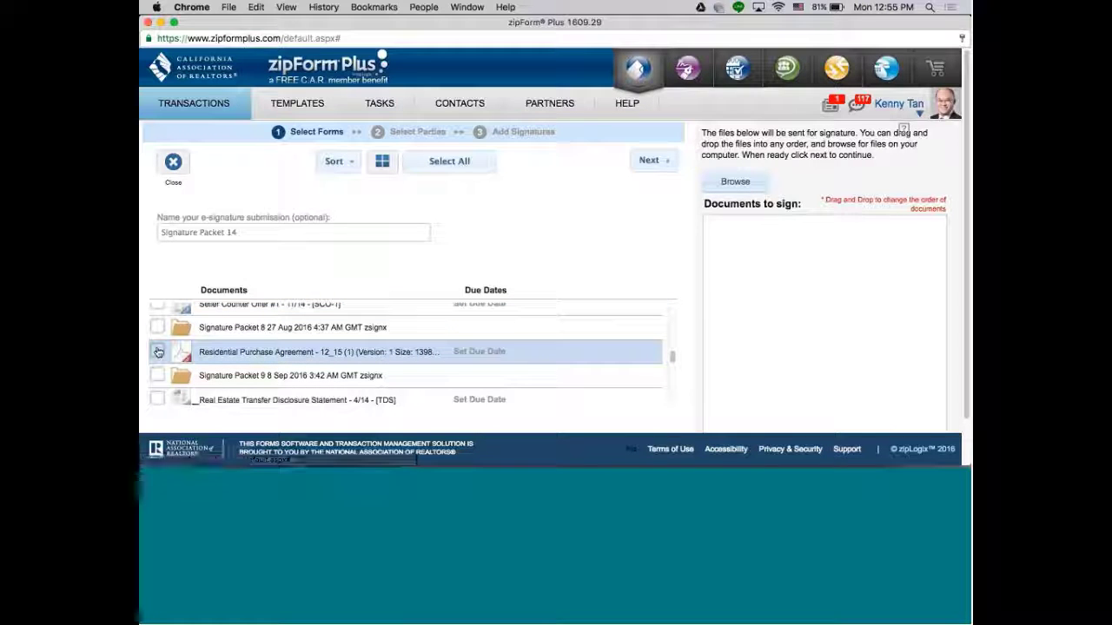
click(158, 352)
- Choose Listing Agent, Seller One and Seller Two as the packet's signers and continue to Add Signatures
click(648, 162)
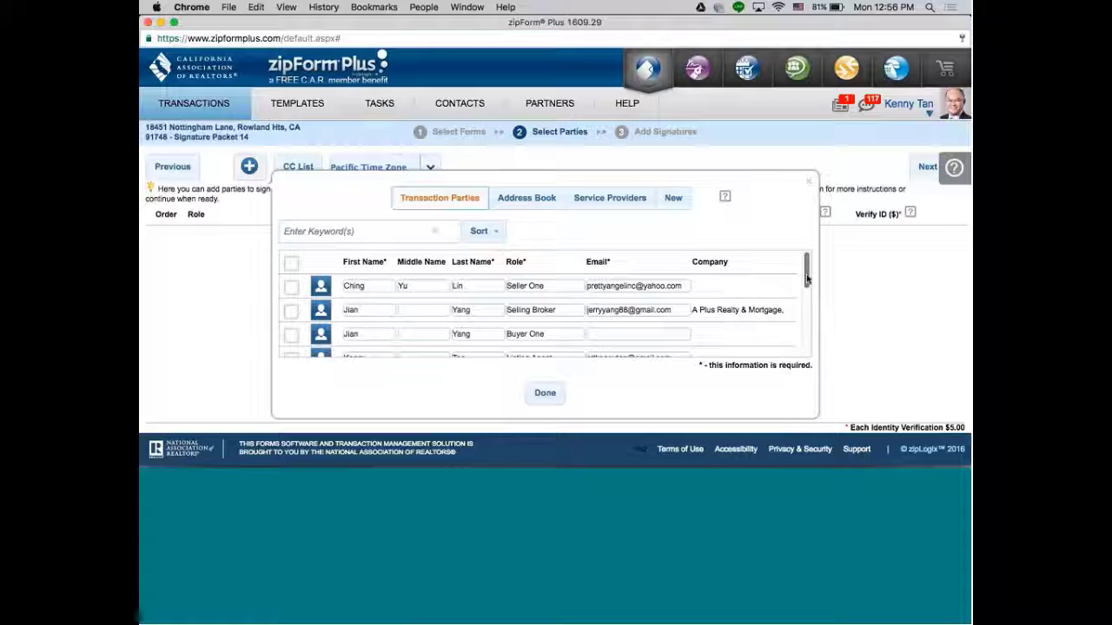
drag(807, 277, 807, 290)
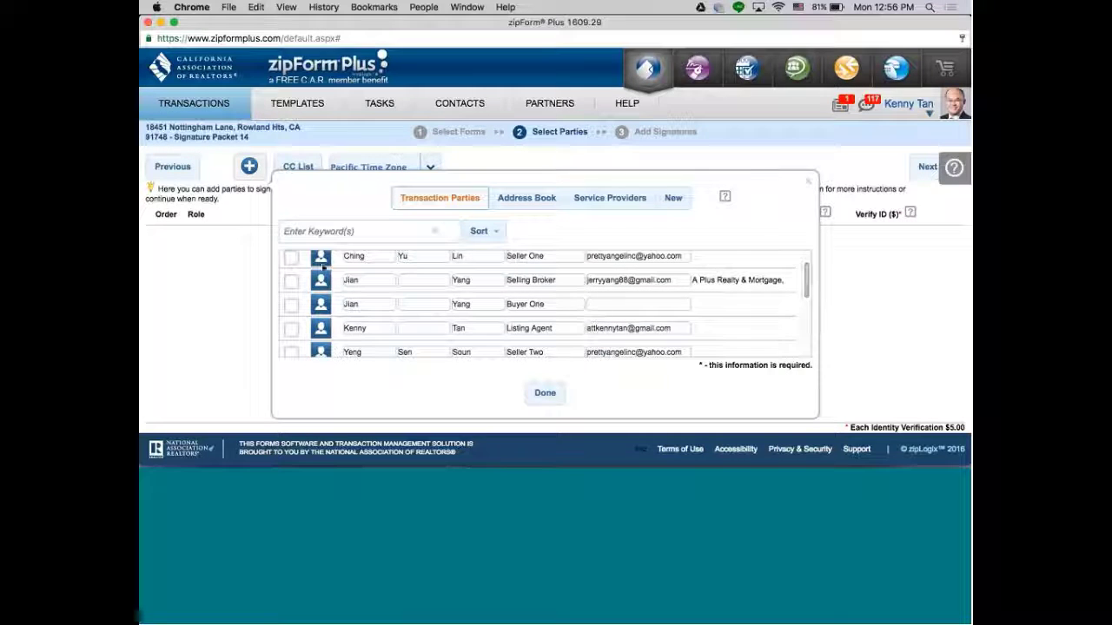
click(291, 330)
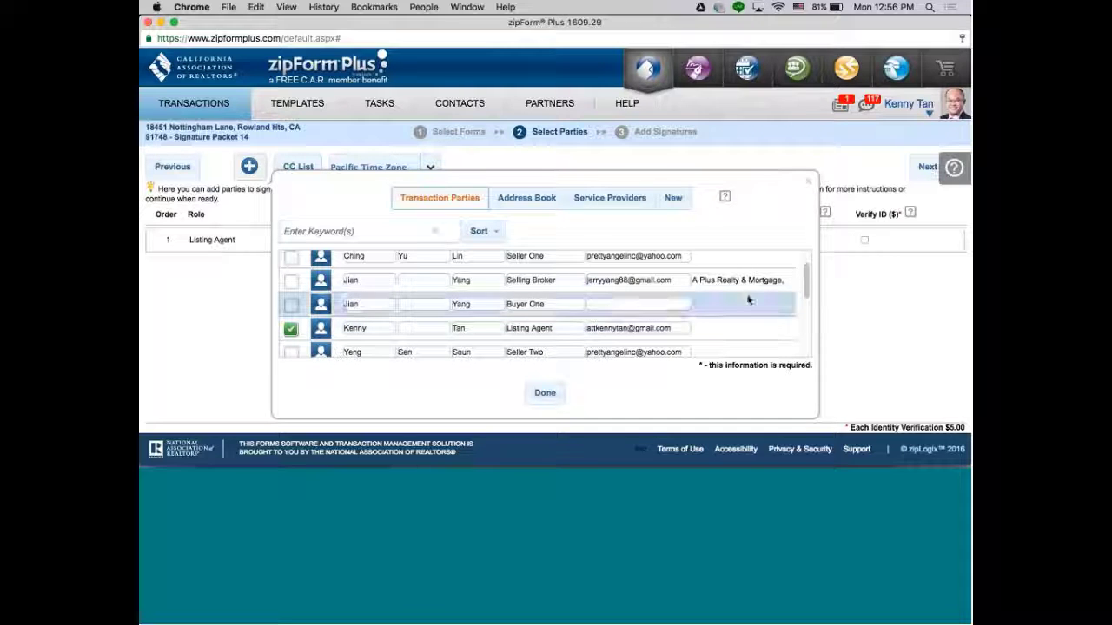
drag(809, 284, 808, 268)
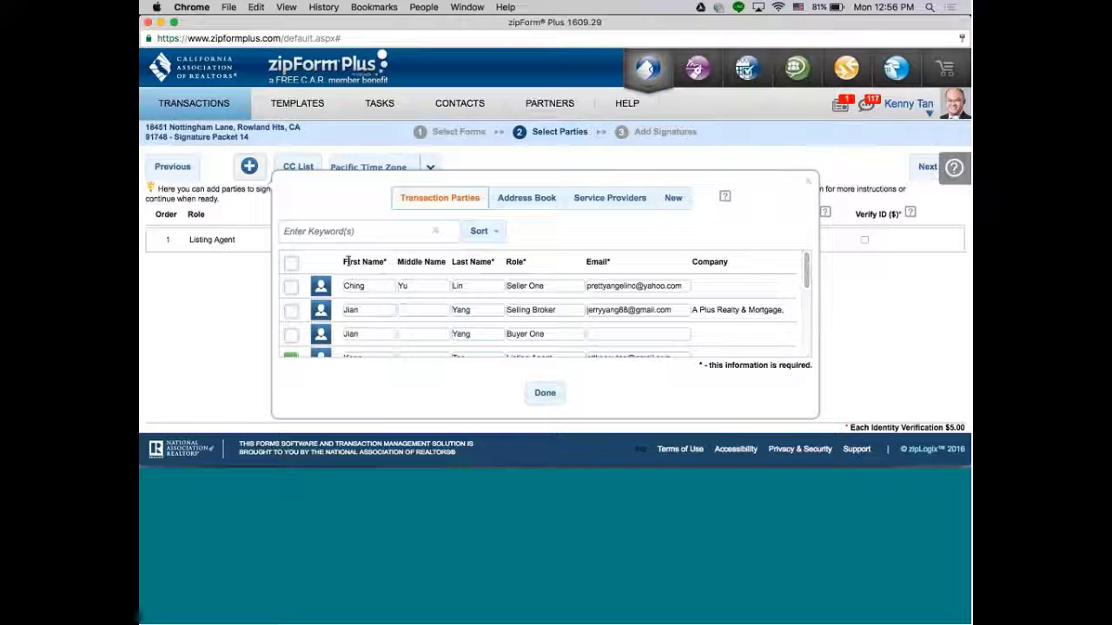
click(290, 286)
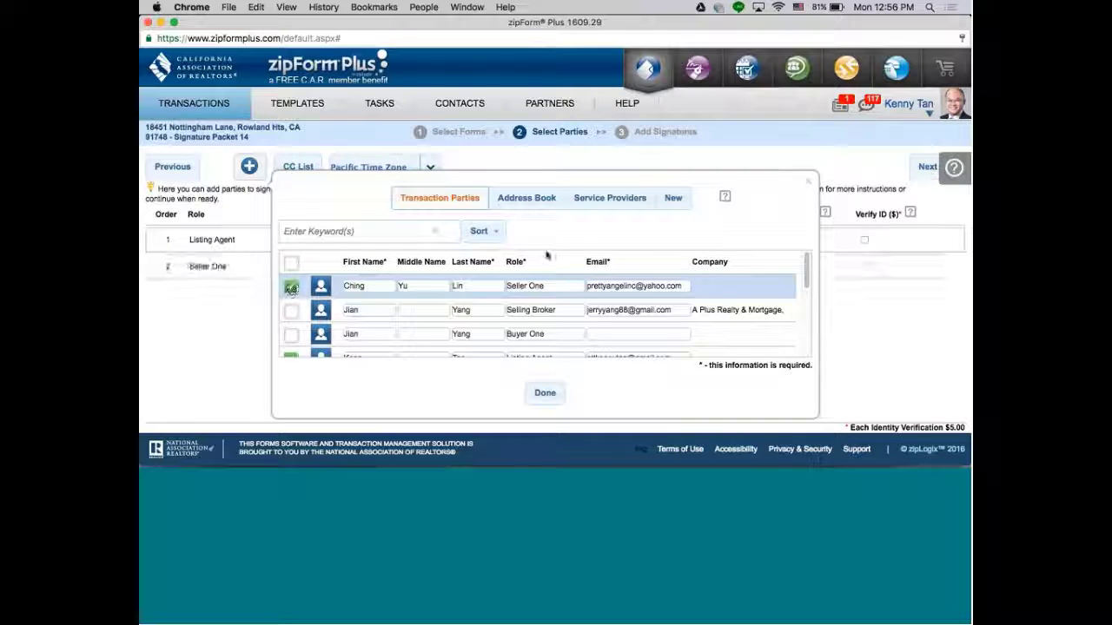
drag(804, 276, 807, 306)
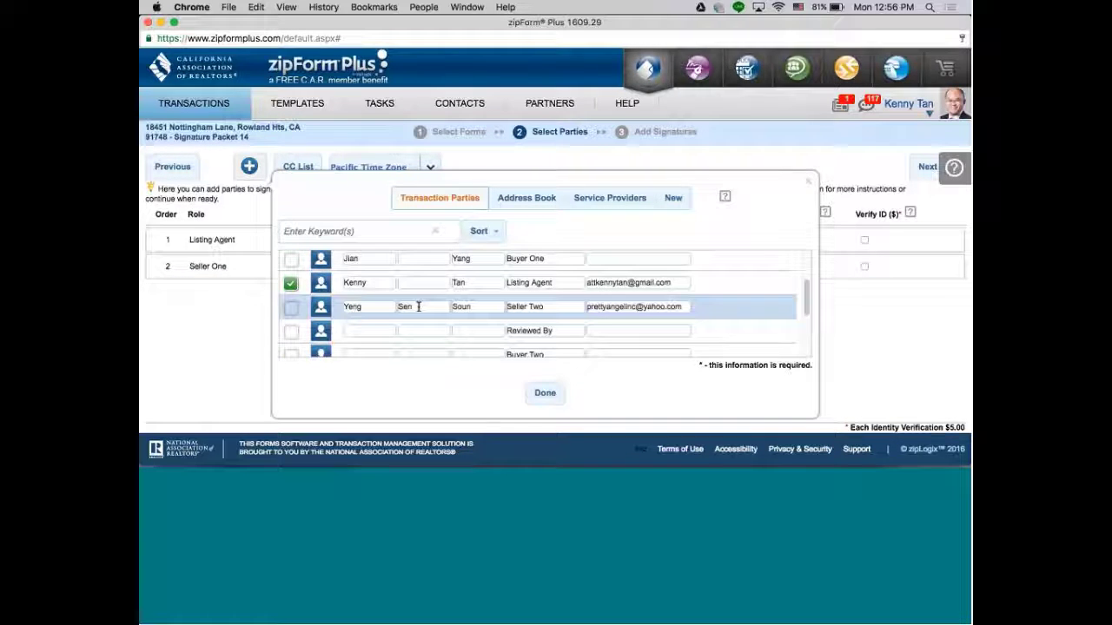
click(418, 306)
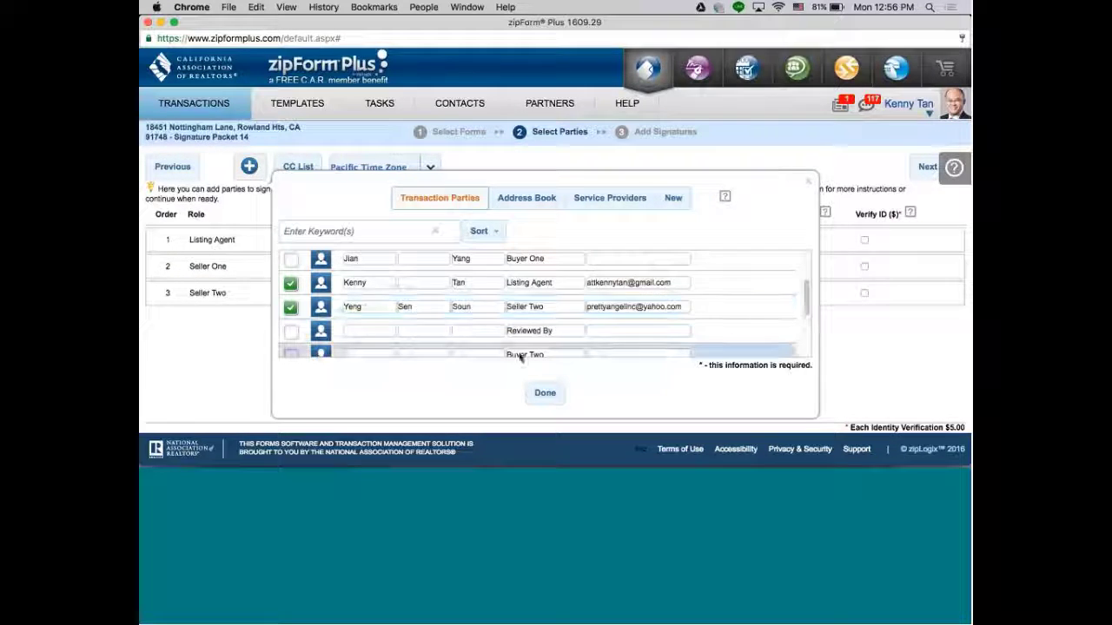
click(545, 394)
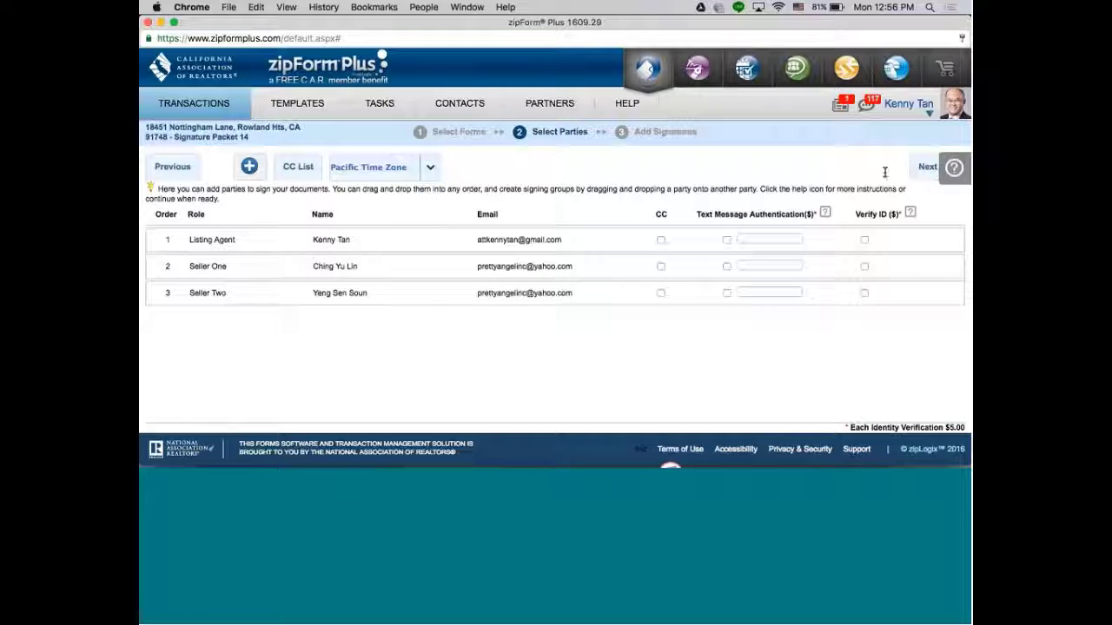
click(927, 167)
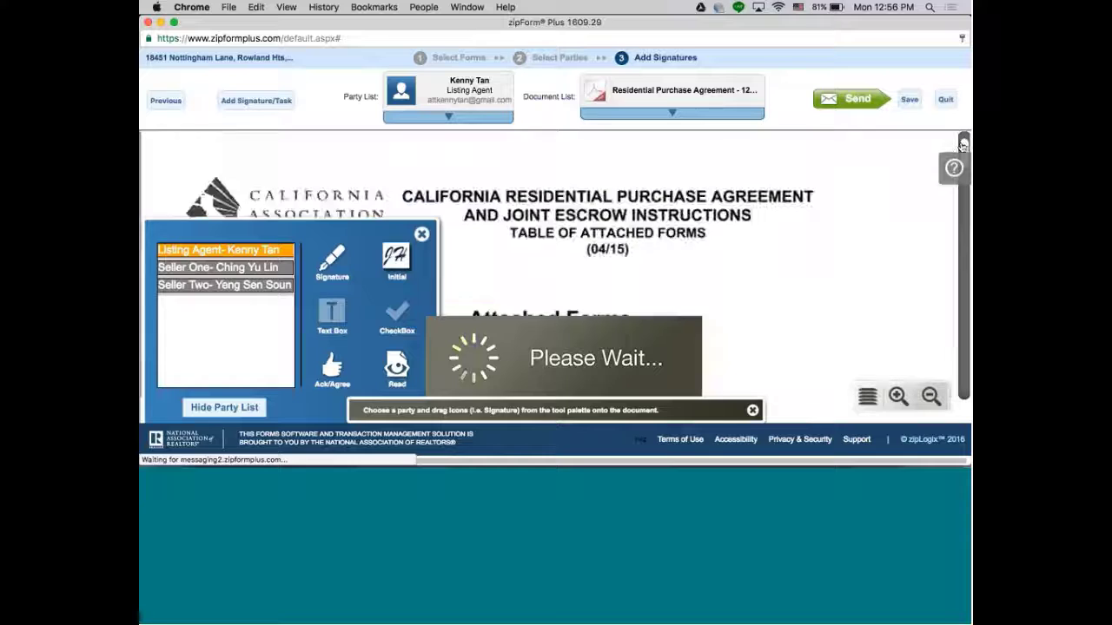
- Scroll to the agency disclosure's Seller/Landlord signature lines and move the signer palette aside
scroll(946, 173, down, 5)
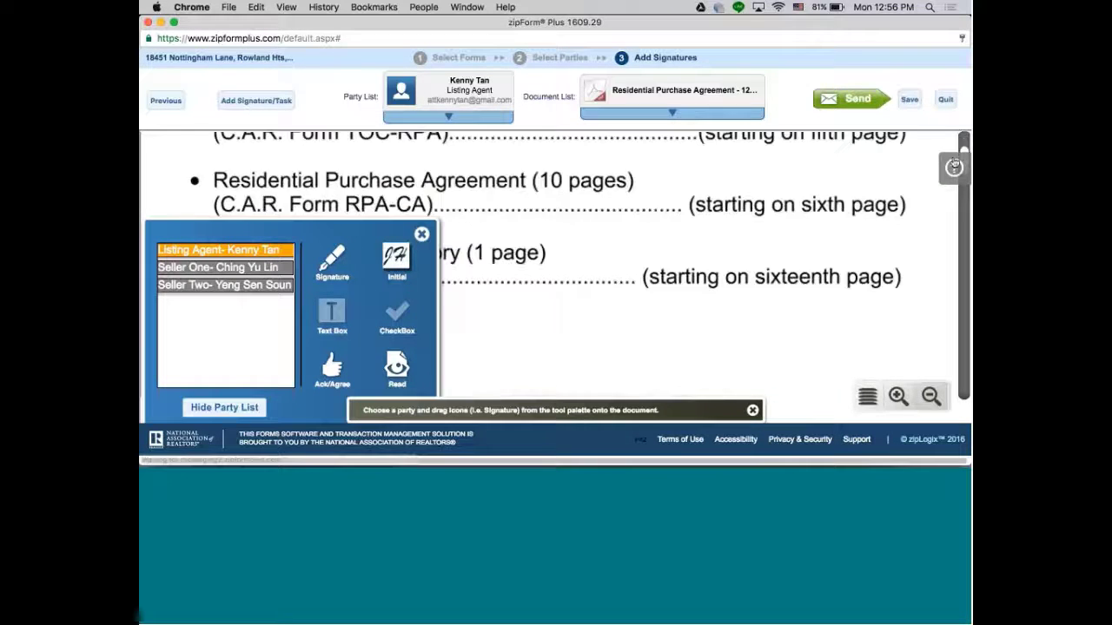
scroll(931, 174, down, 5)
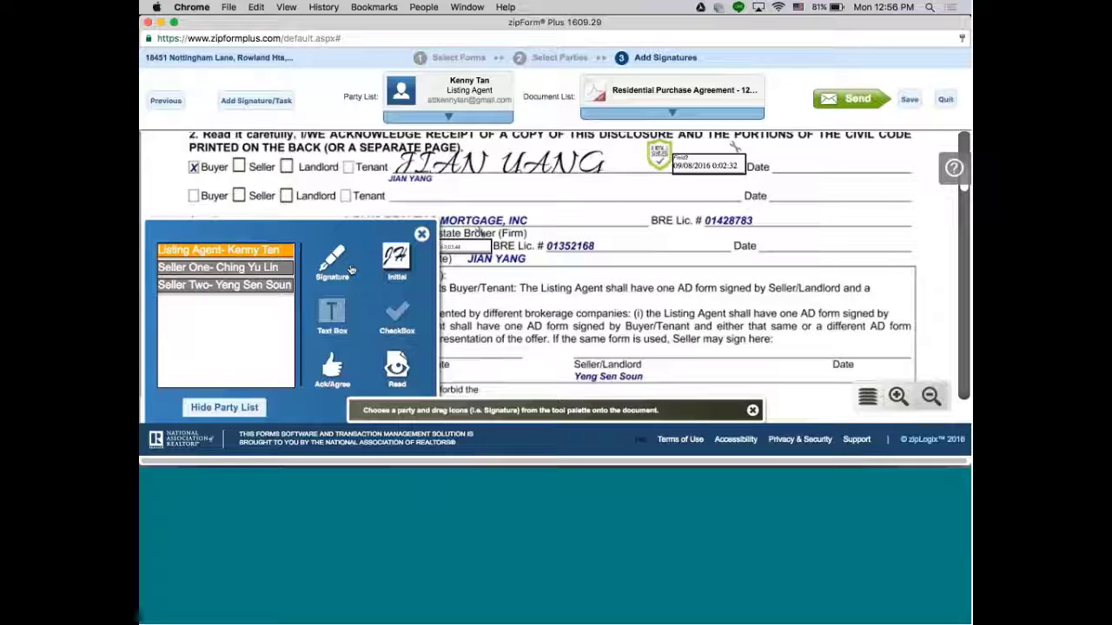
mouse_move(351, 269)
mouse_down()
mouse_move(309, 256)
mouse_move(289, 214)
mouse_move(300, 198)
mouse_move(255, 190)
mouse_move(382, 375)
mouse_move(462, 267)
mouse_move(903, 139)
mouse_move(686, 214)
mouse_move(727, 154)
mouse_move(694, 161)
mouse_move(369, 317)
mouse_move(221, 333)
mouse_up()
click(637, 152)
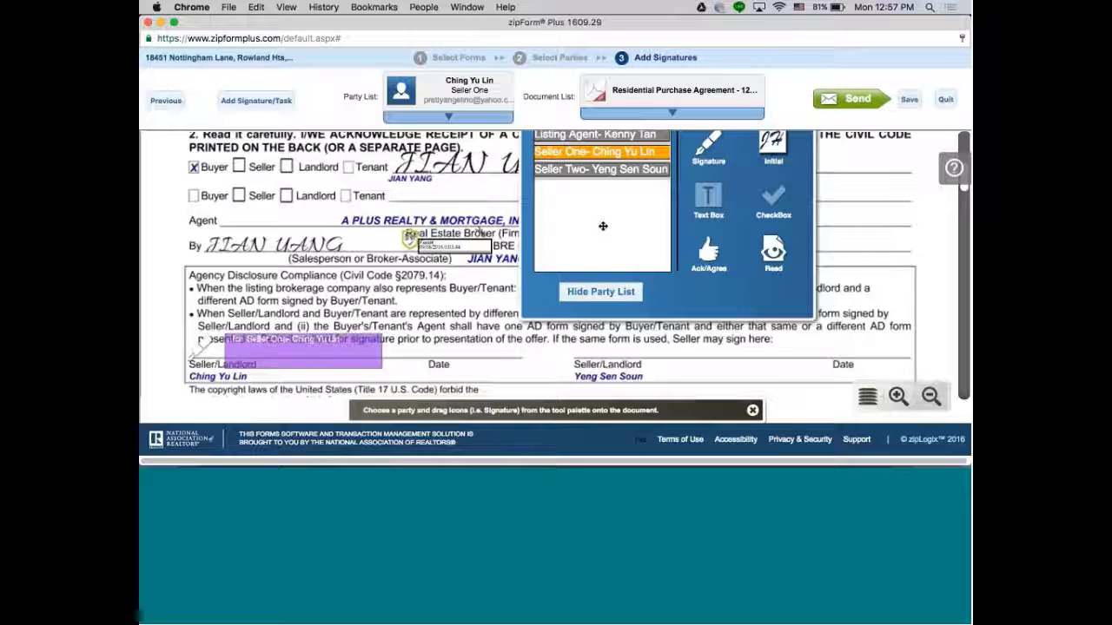
click(606, 178)
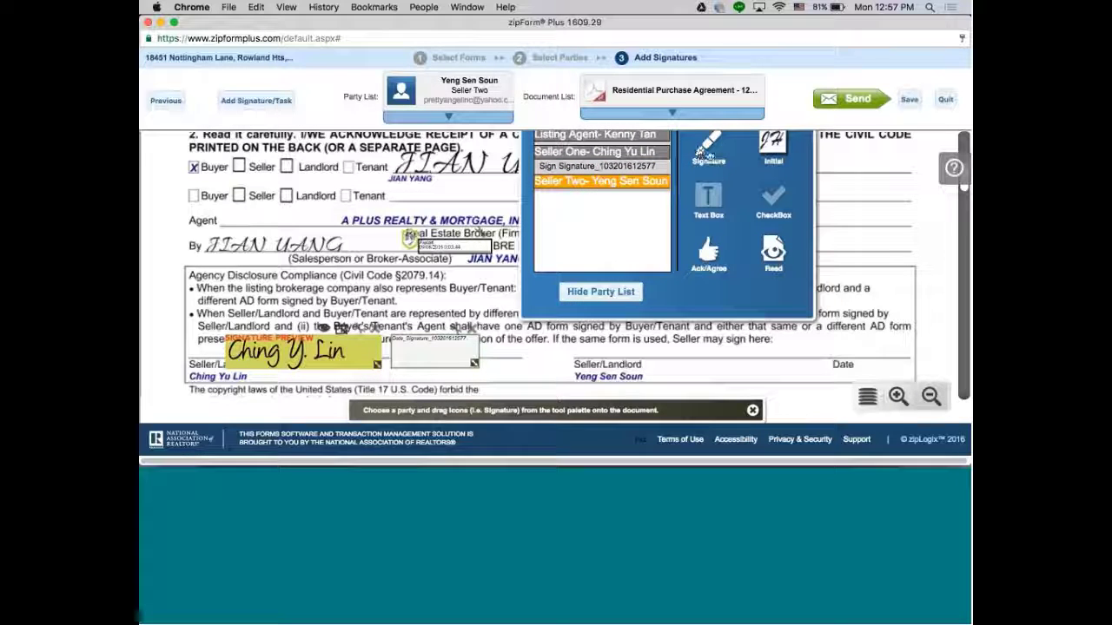
mouse_move(709, 150)
mouse_down()
mouse_move(643, 341)
mouse_move(612, 359)
mouse_move(640, 339)
mouse_up()
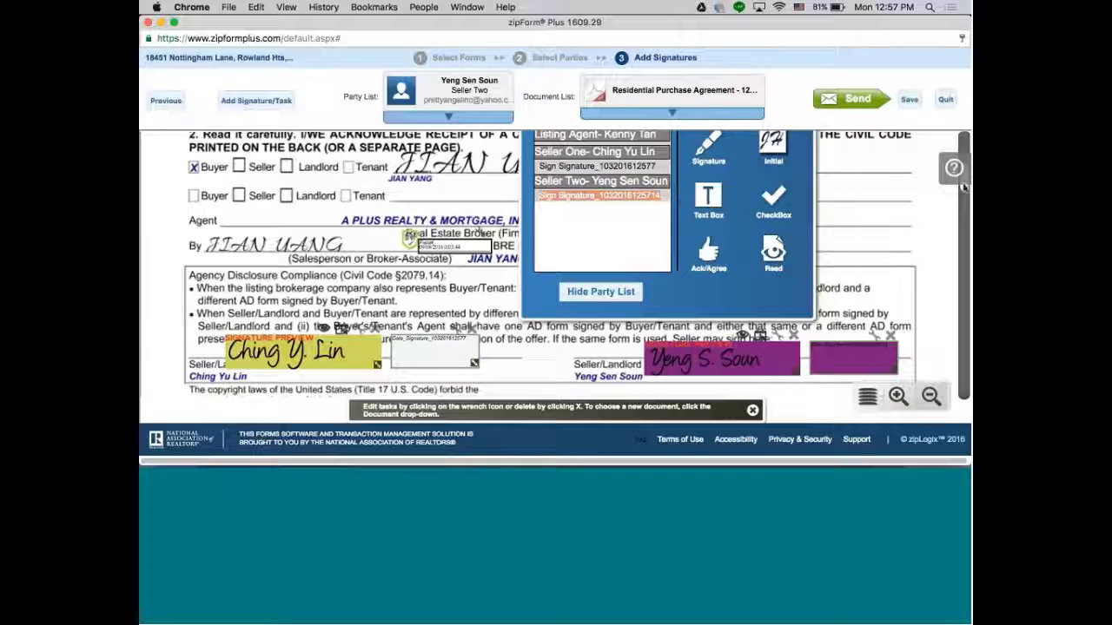
mouse_move(964, 185)
mouse_down()
mouse_move(963, 210)
mouse_move(963, 196)
mouse_up()
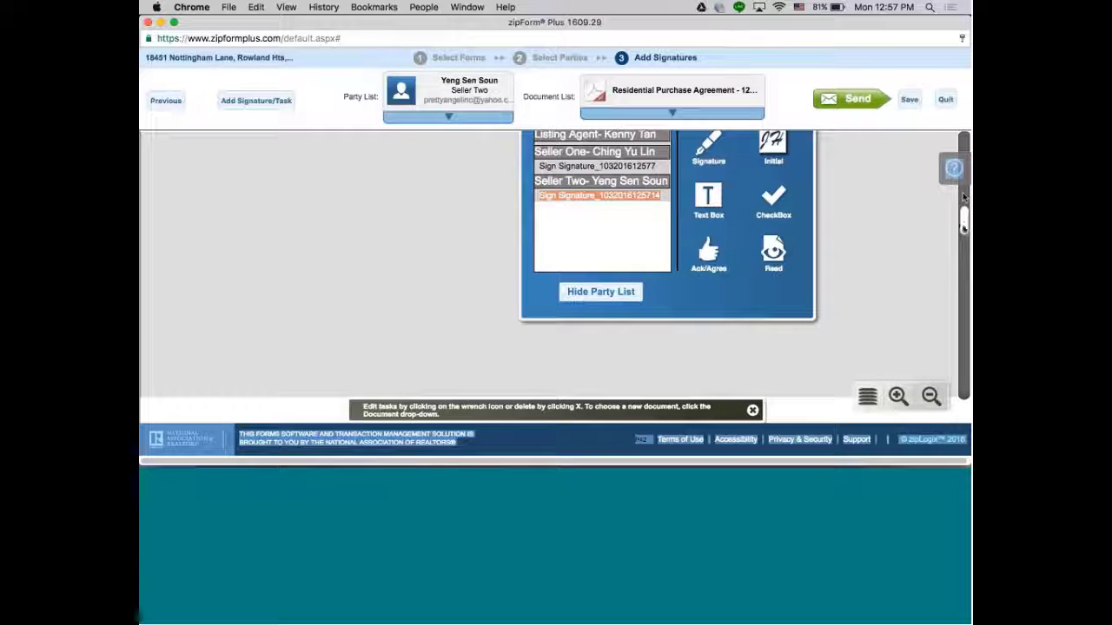
- Scroll through the attached disclosure pages and back to the Purchase Price section on page 1
scroll(963, 197, up, 10)
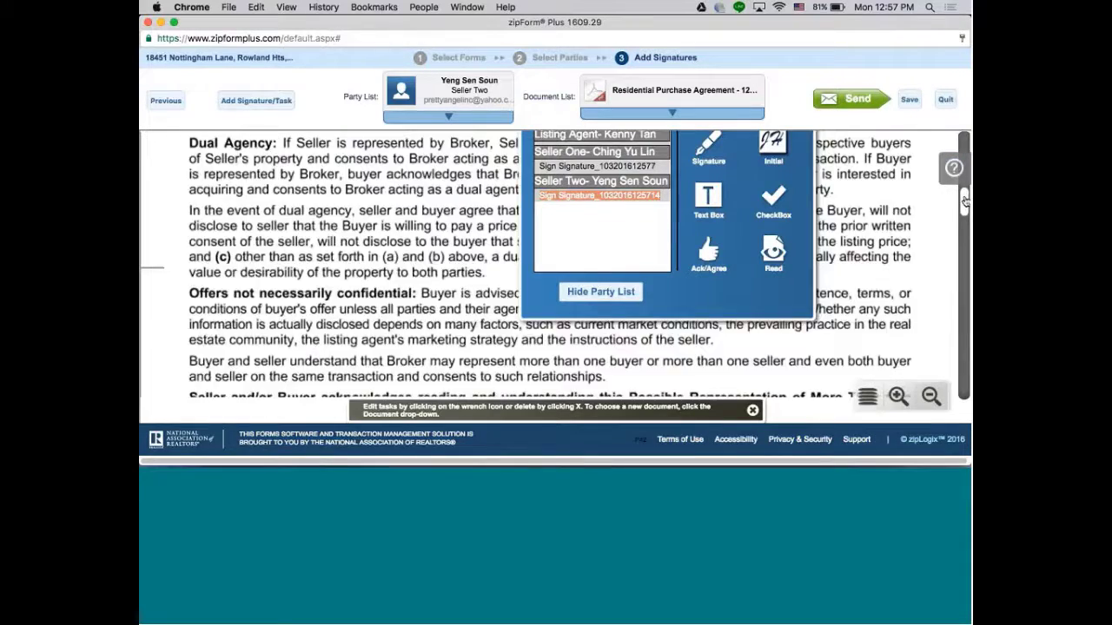
mouse_move(964, 202)
mouse_down()
mouse_move(963, 148)
mouse_move(962, 196)
mouse_up()
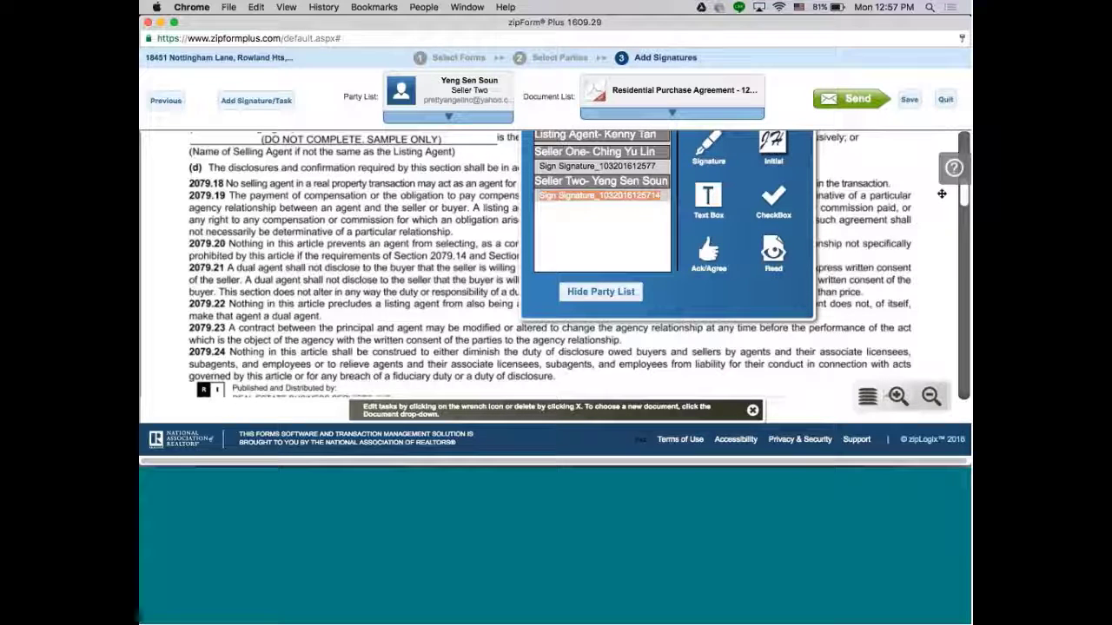
scroll(941, 193, up, 10)
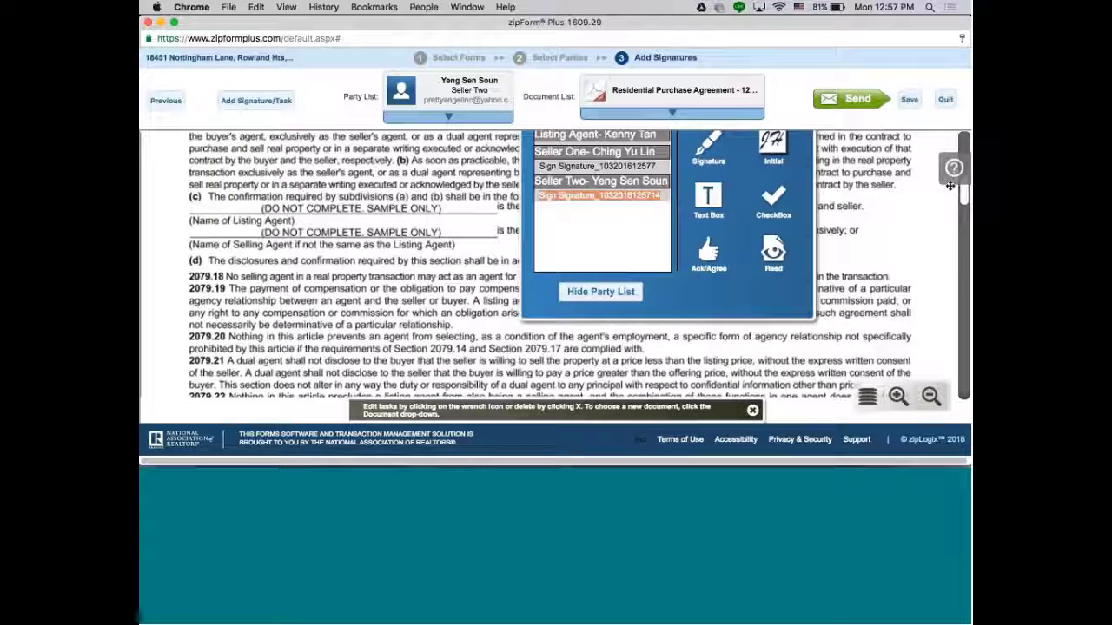
scroll(951, 185, down, 10)
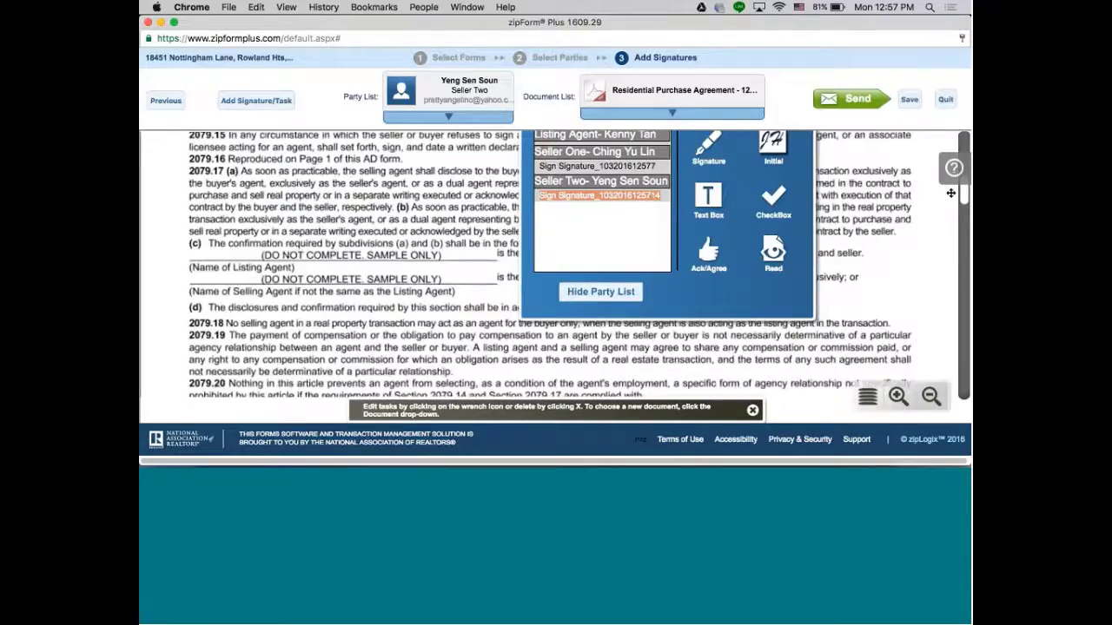
scroll(950, 195, up, 15)
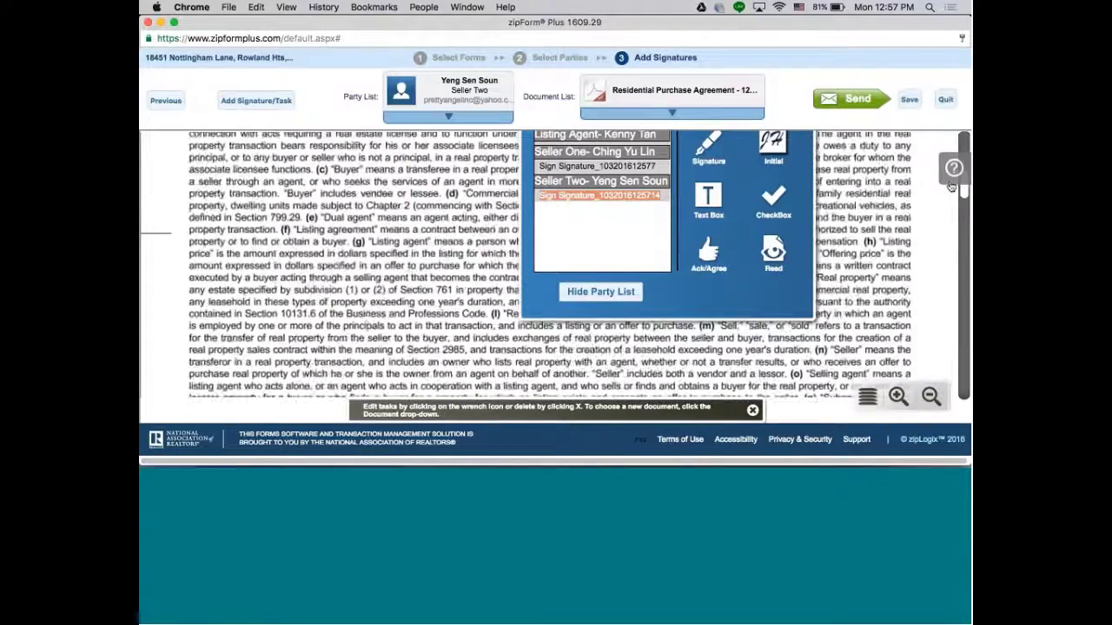
scroll(914, 162, up, 15)
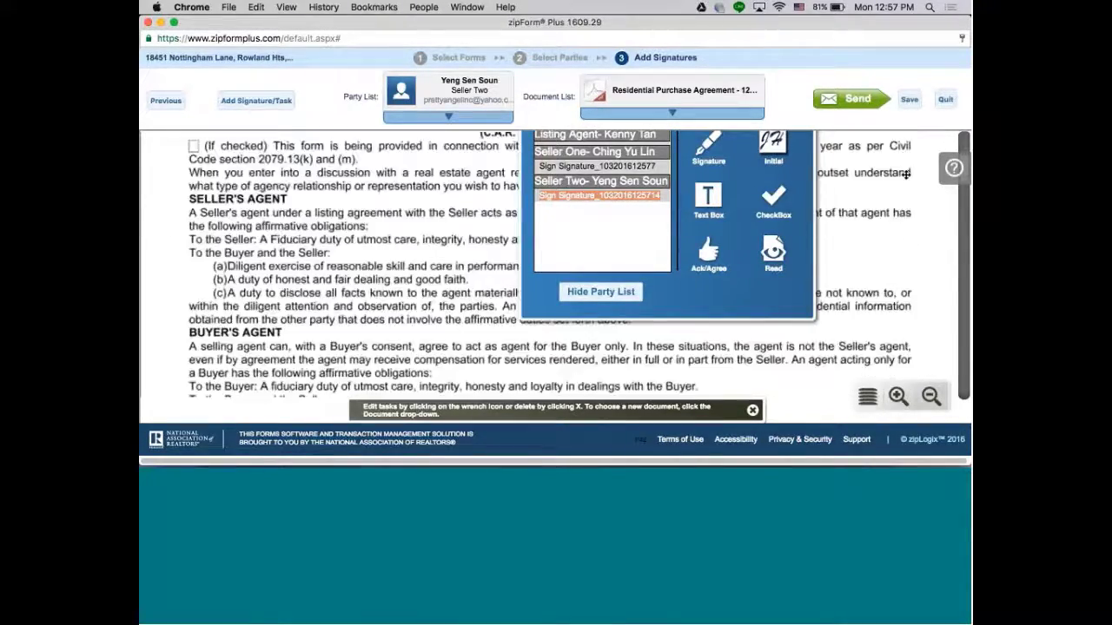
scroll(906, 177, down, 2)
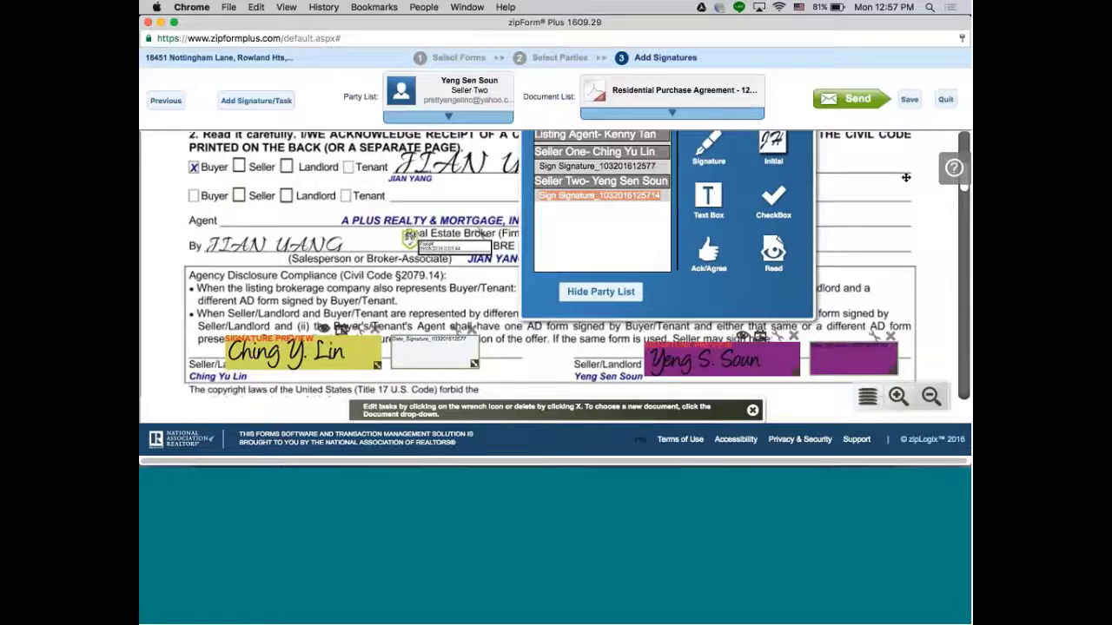
scroll(906, 177, down, 15)
scroll(902, 192, down, 8)
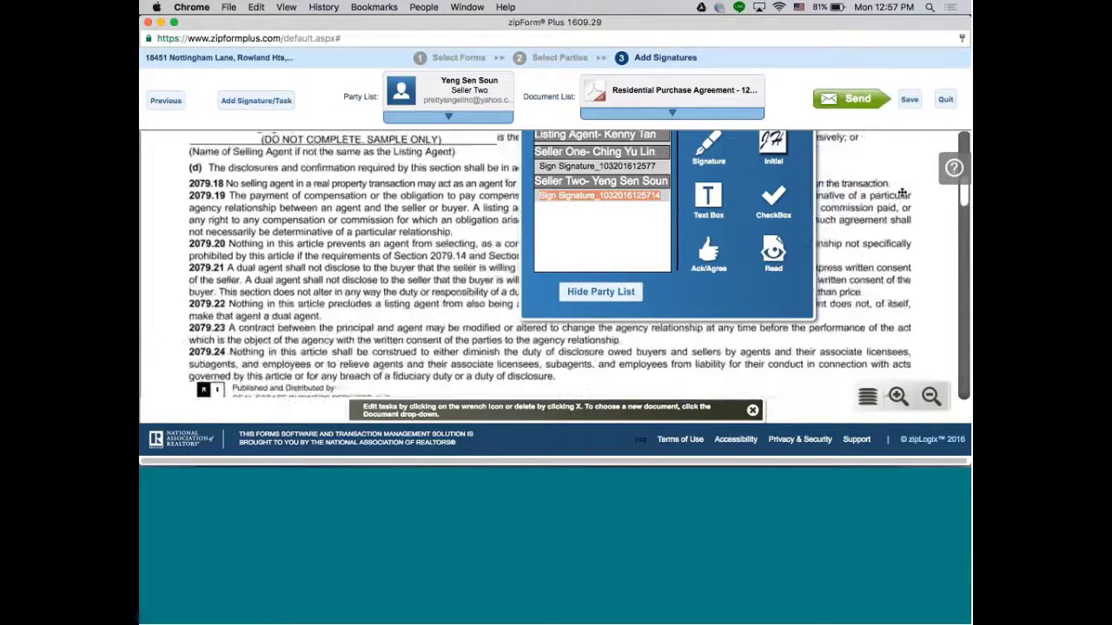
scroll(903, 192, down, 12)
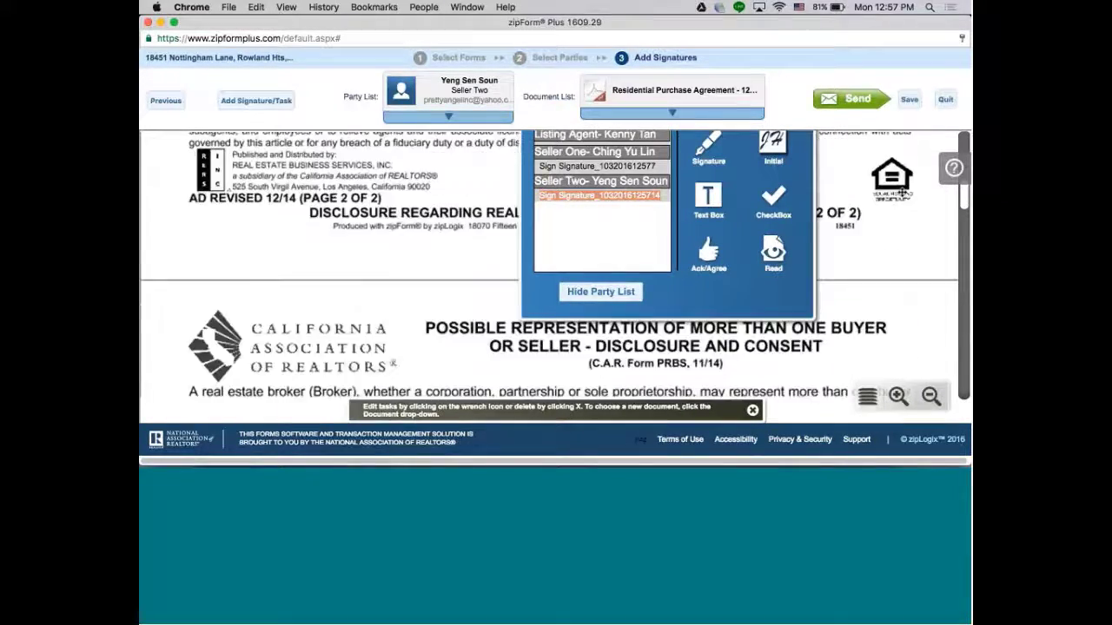
scroll(903, 206, down, 8)
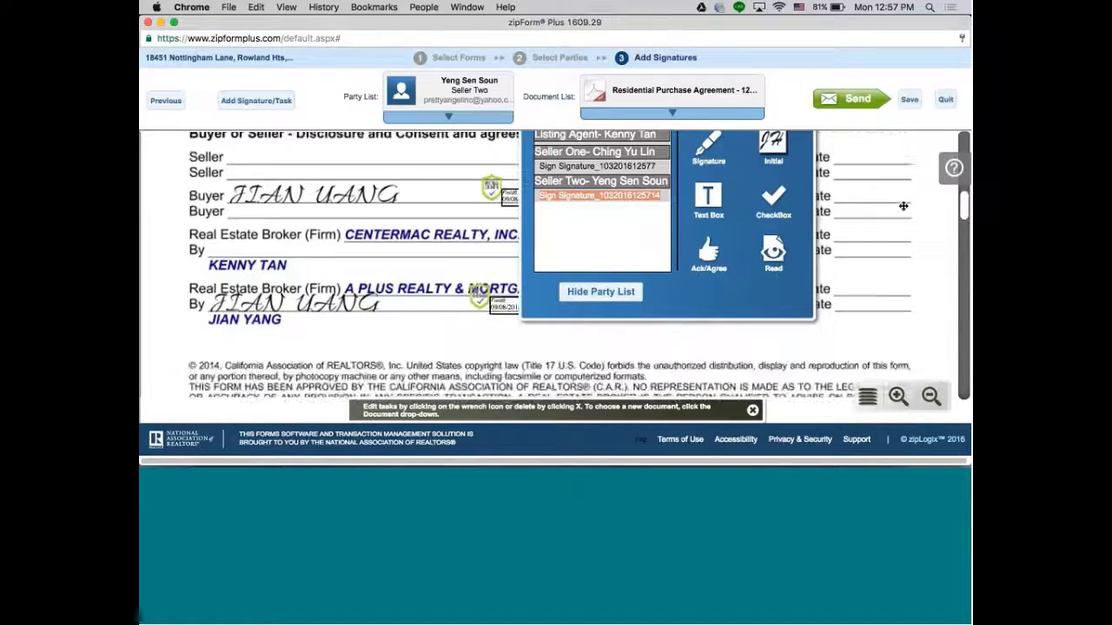
scroll(903, 207, up, 1)
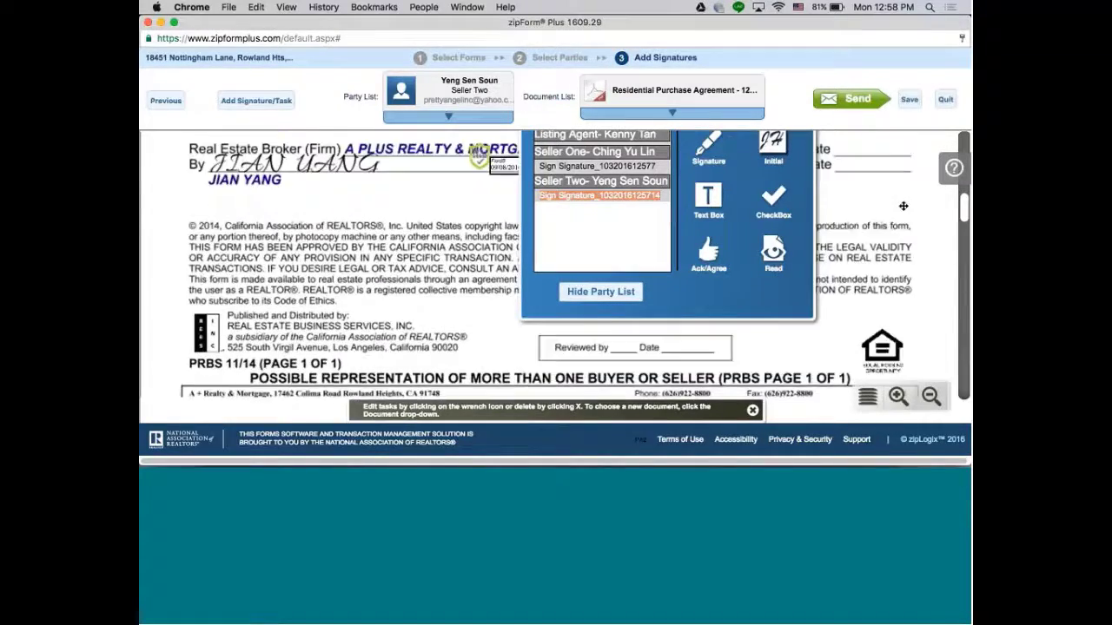
scroll(904, 210, down, 10)
scroll(903, 217, down, 12)
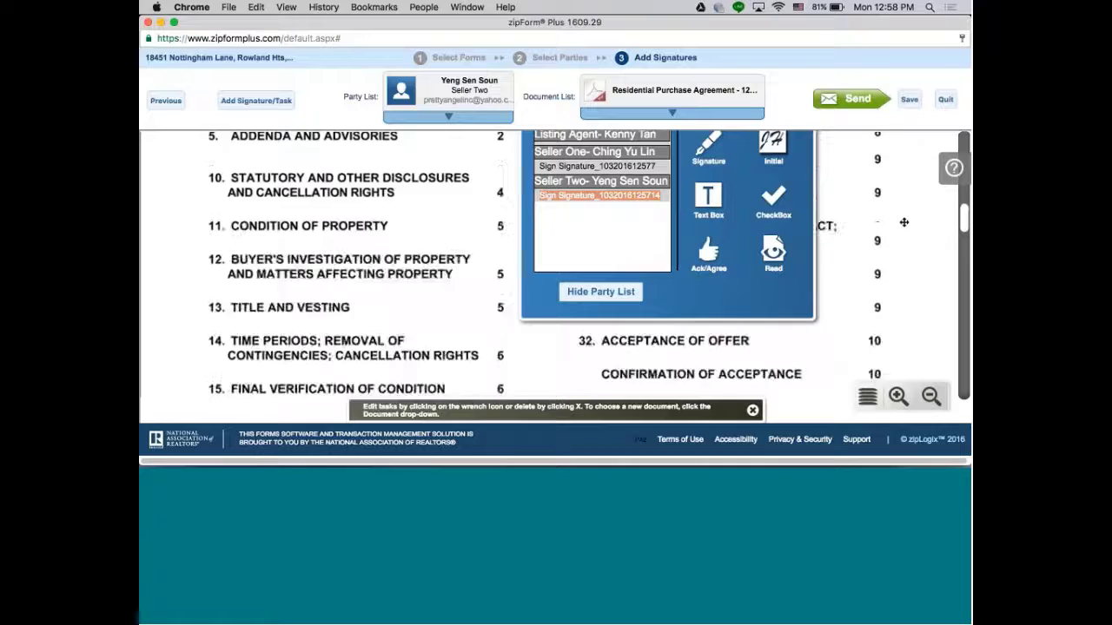
scroll(903, 229, down, 12)
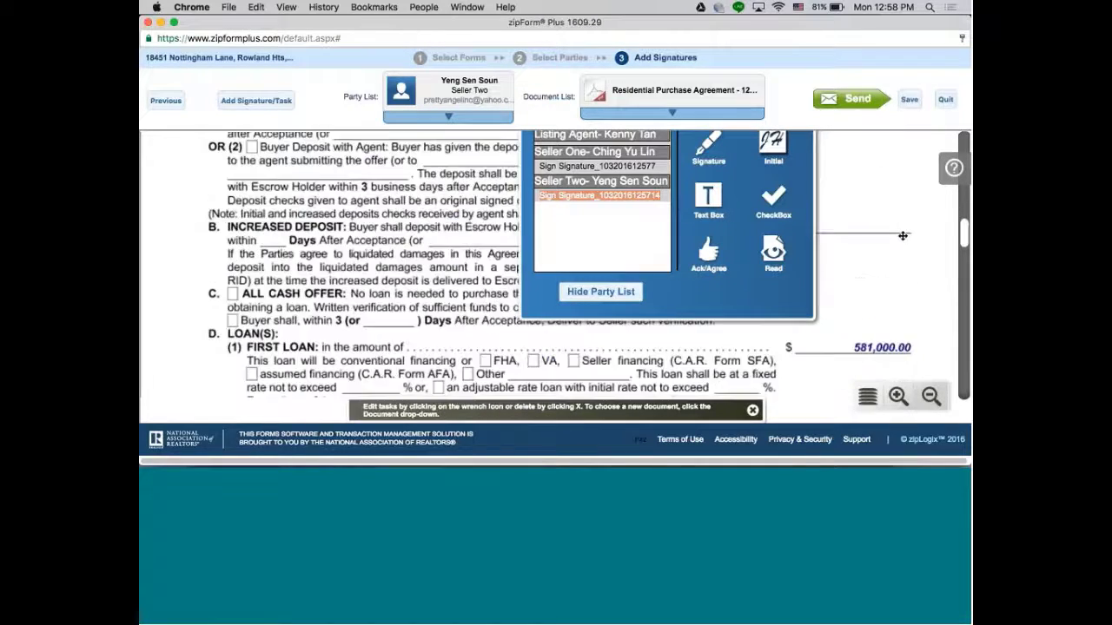
scroll(902, 239, up, 2)
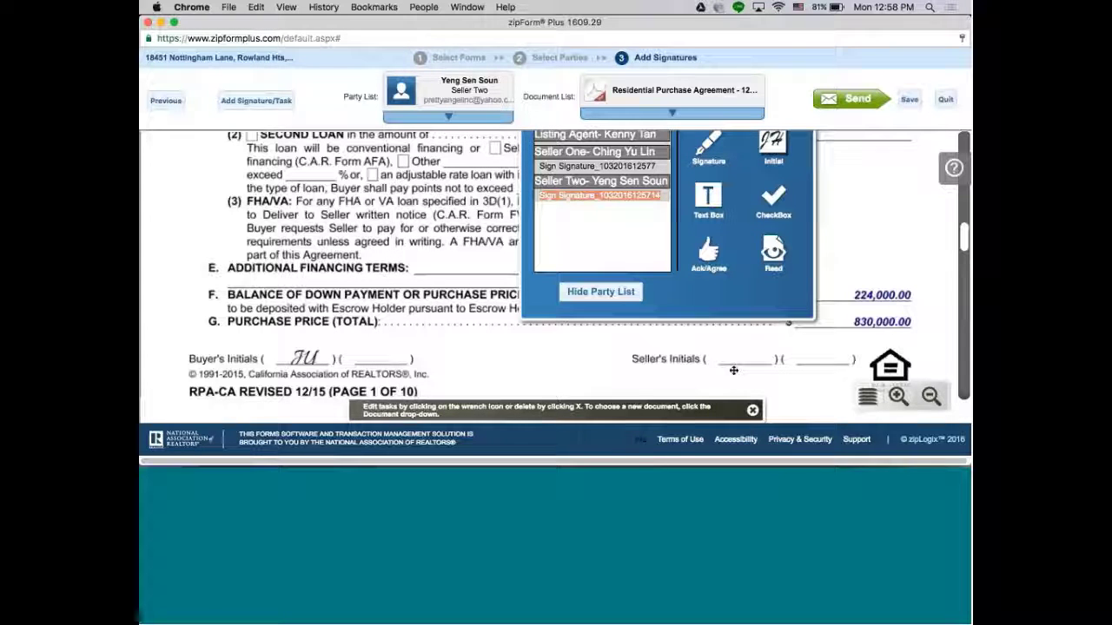
- Drop a Seller One signature on the Seller's Initials line, then delete that extra task and shift the Party List left
click(614, 152)
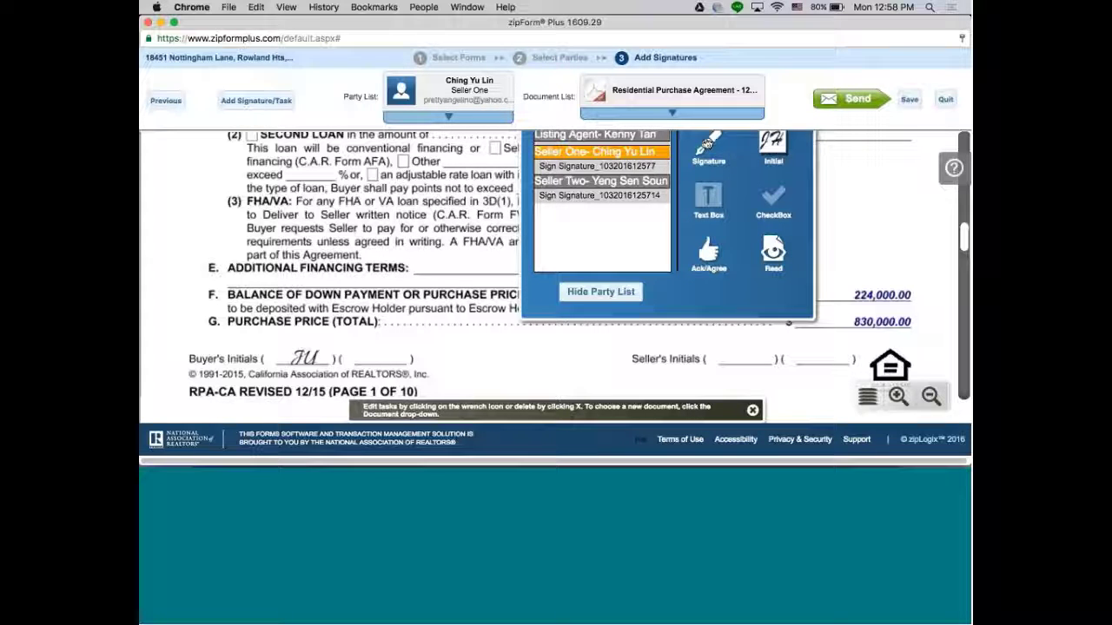
mouse_move(707, 143)
mouse_down()
mouse_move(656, 341)
mouse_move(707, 123)
mouse_move(712, 156)
mouse_up()
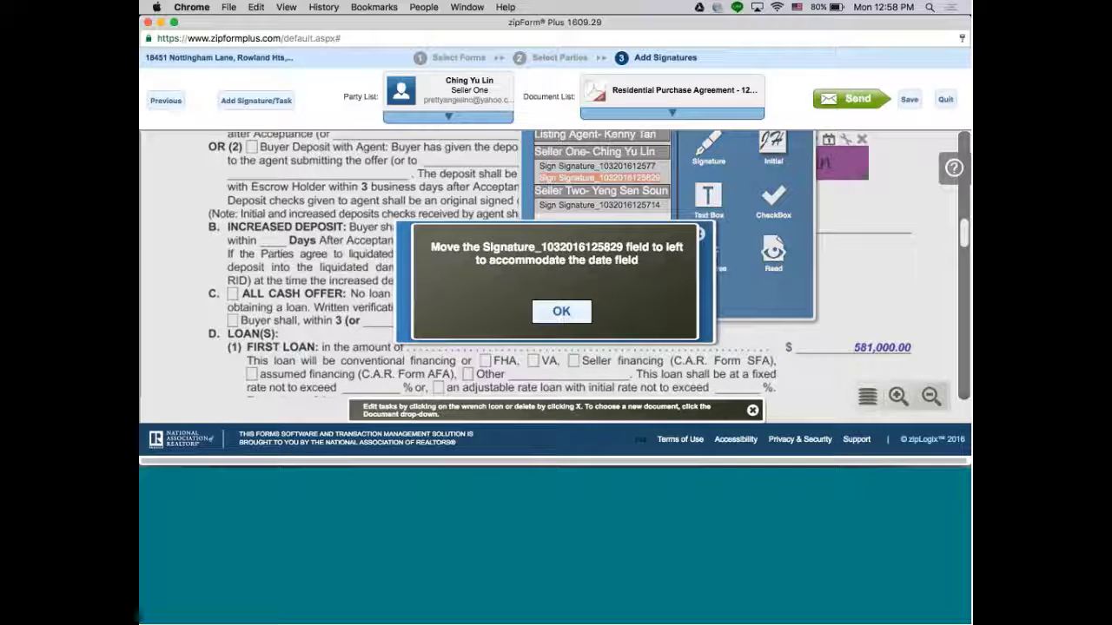
click(563, 313)
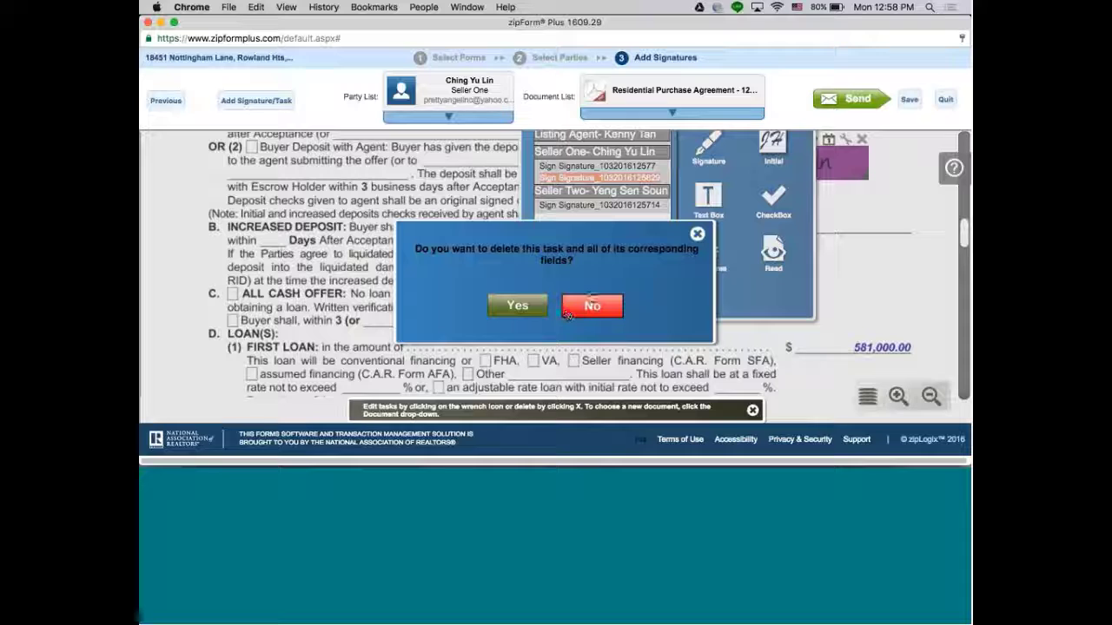
click(518, 307)
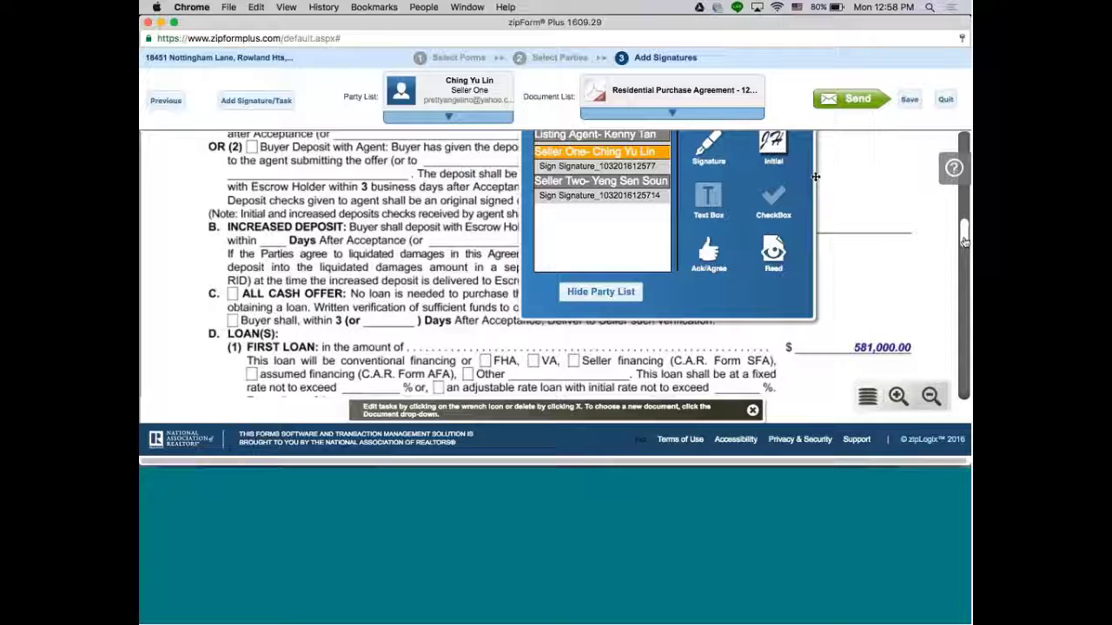
drag(816, 176, 602, 215)
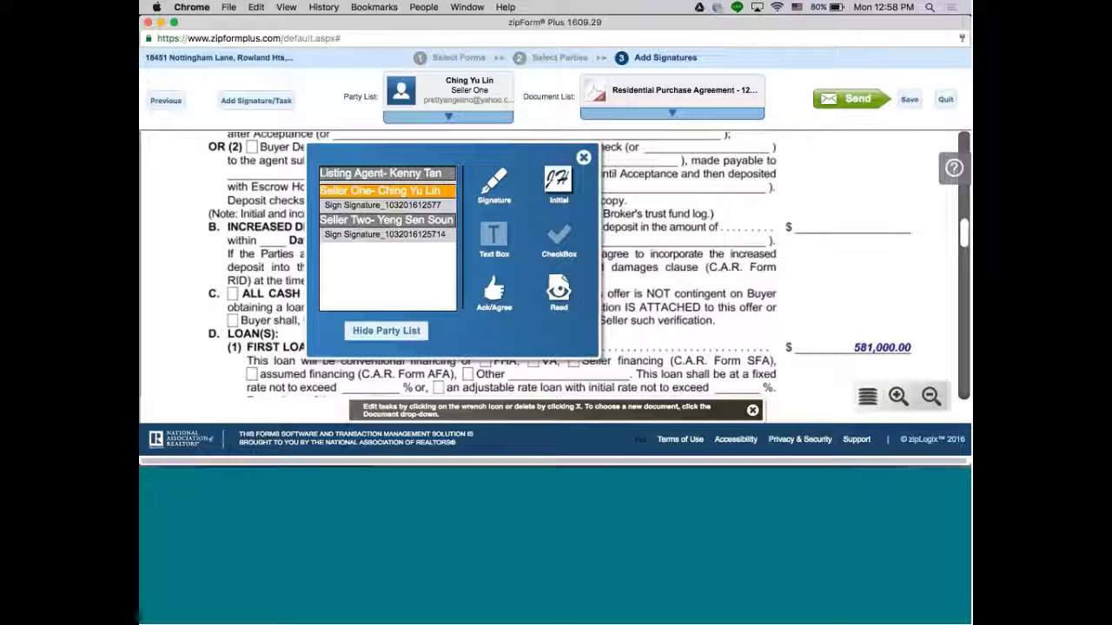
- Place Seller One's initials on page 2's Seller's Initials line, then Seller Two's in the second blank
scroll(962, 252, down, 5)
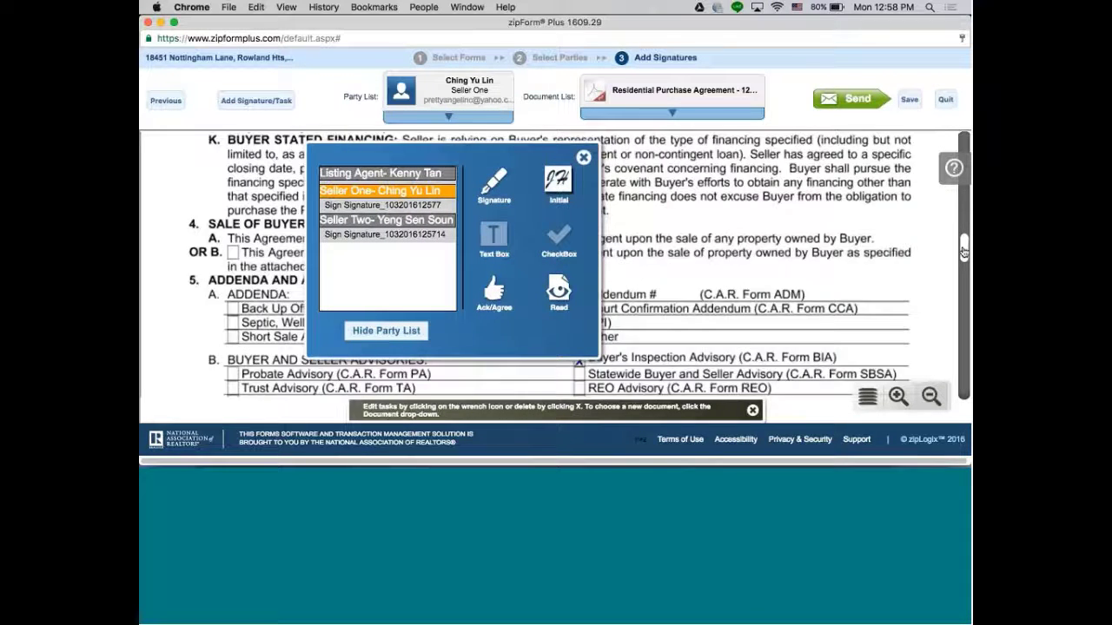
scroll(962, 254, down, 3)
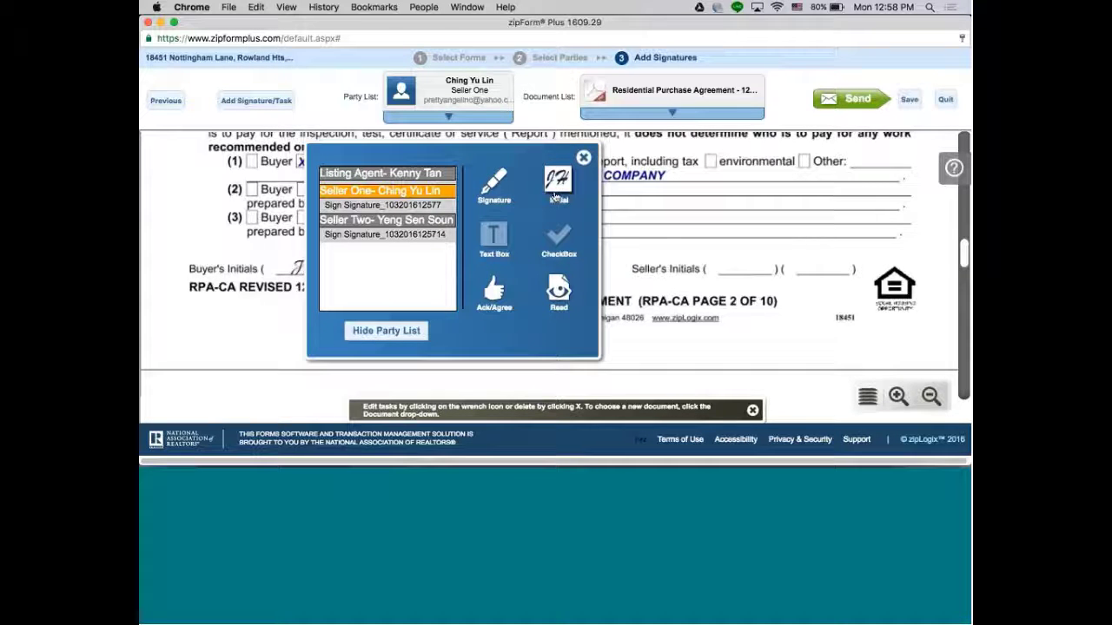
drag(559, 182, 739, 264)
right_click(415, 232)
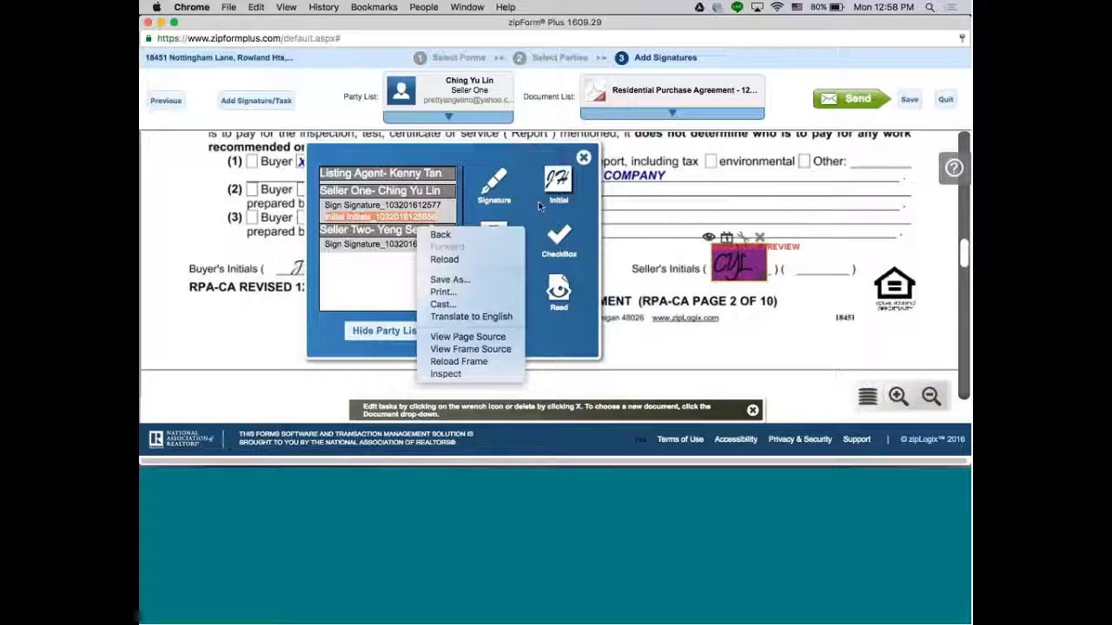
click(411, 233)
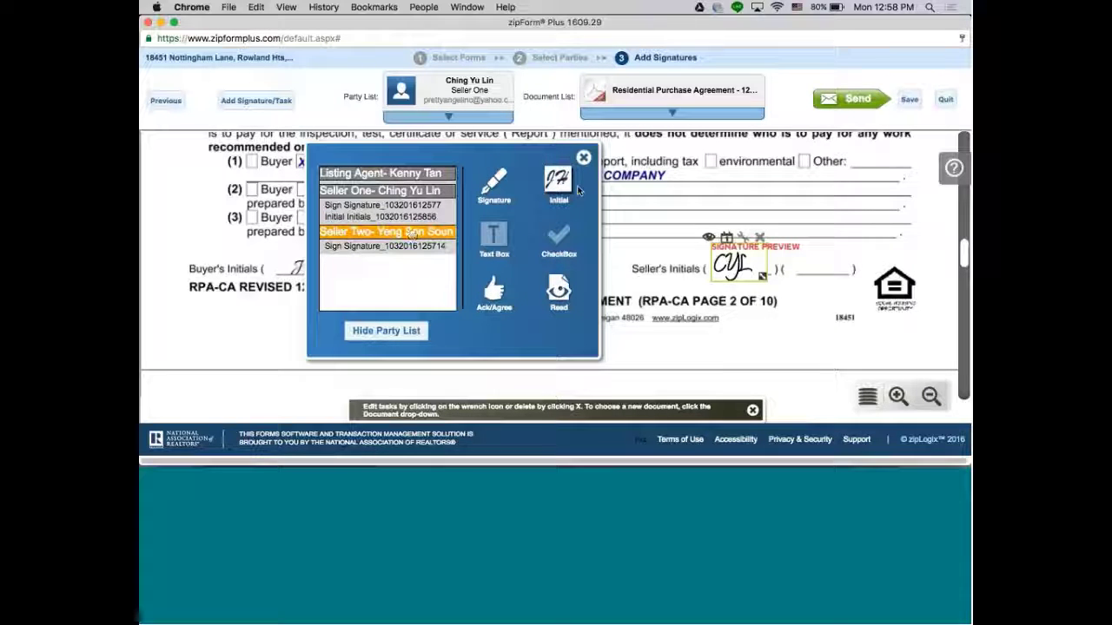
drag(578, 189, 796, 247)
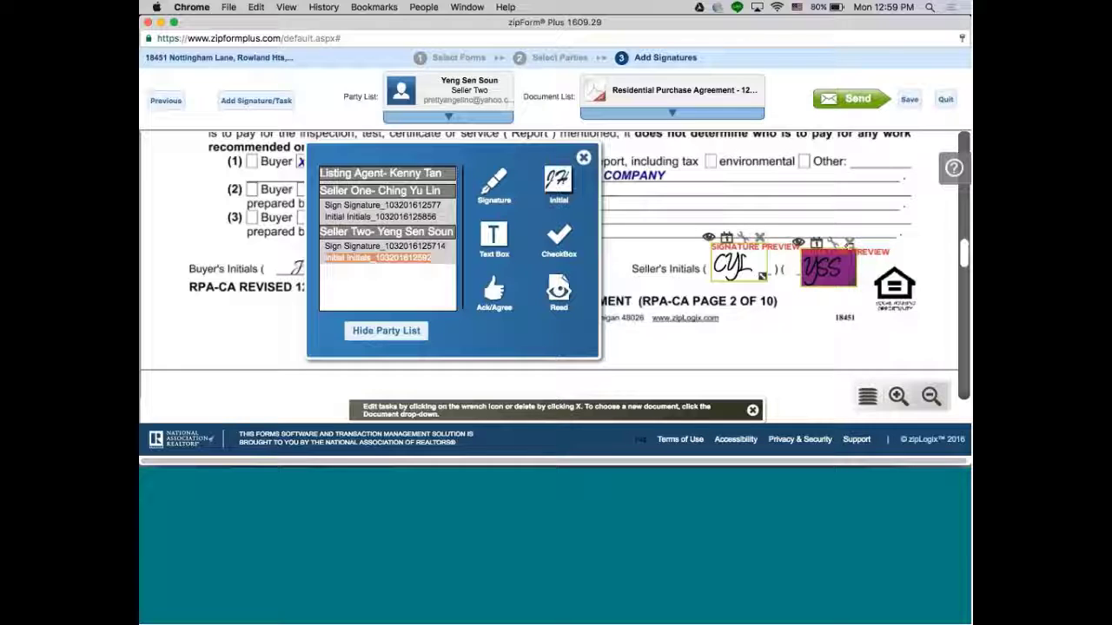
- Delete Seller Two's and Seller One's initials fields, confirming each, and move the party panel aside
click(849, 242)
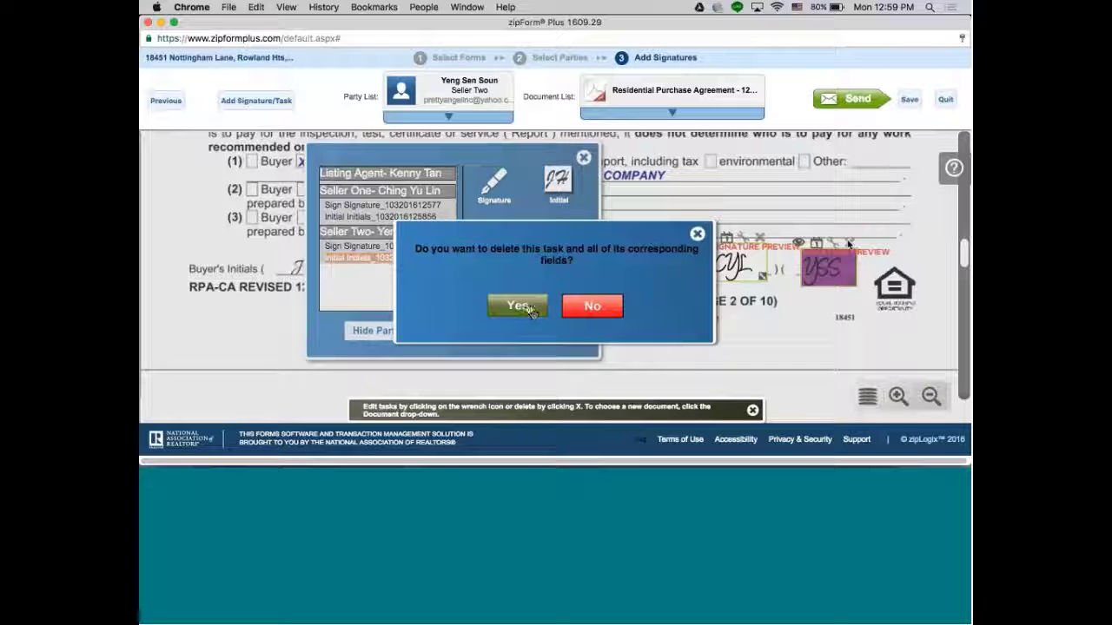
click(526, 306)
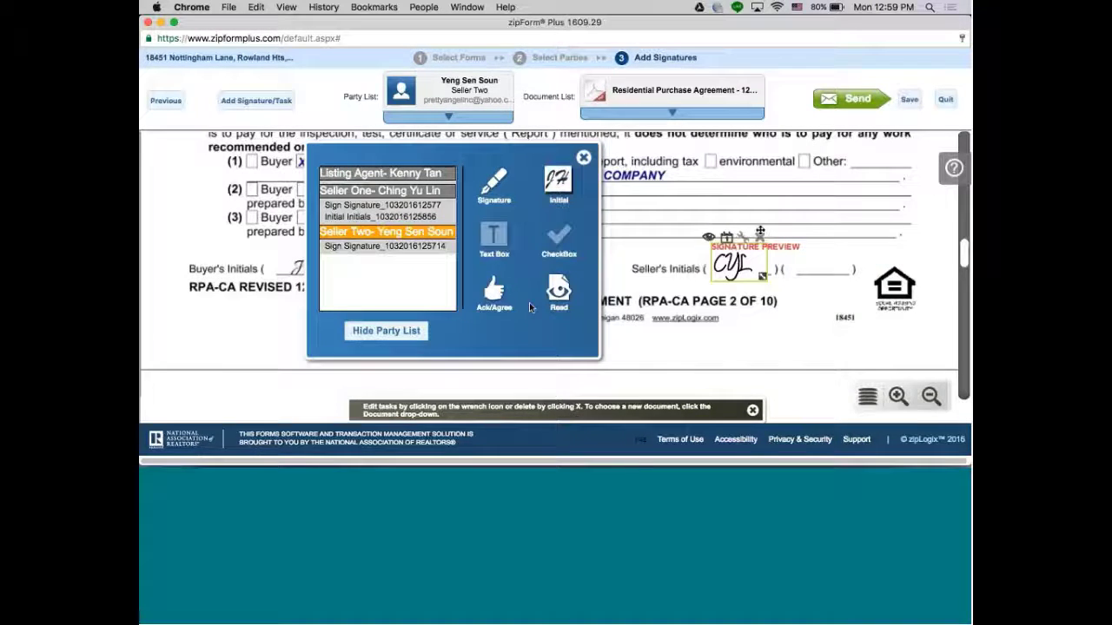
click(760, 233)
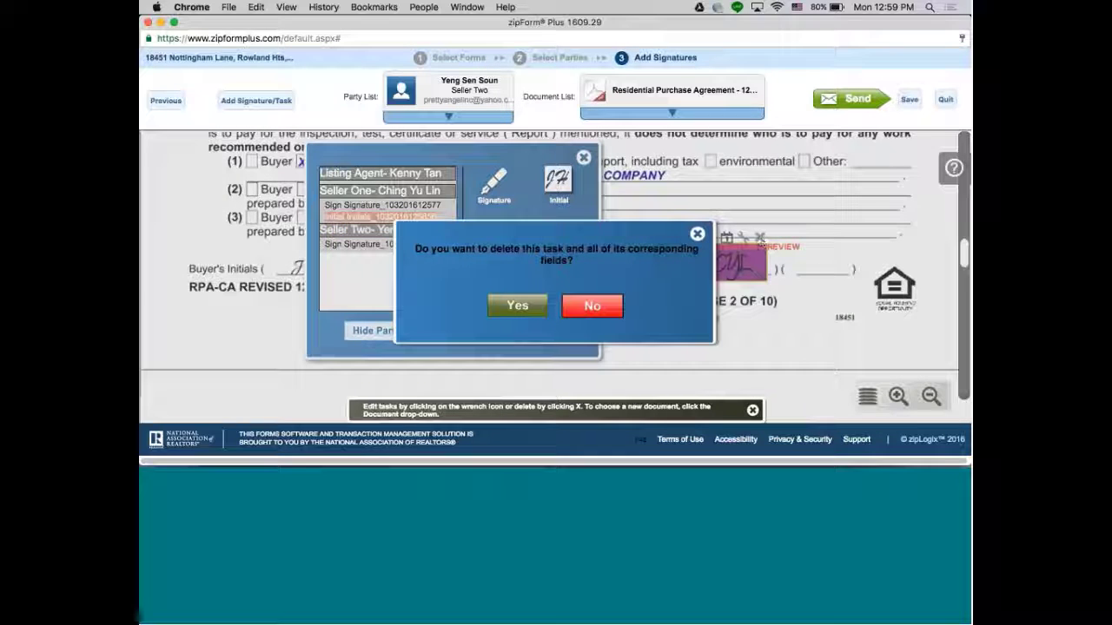
click(514, 307)
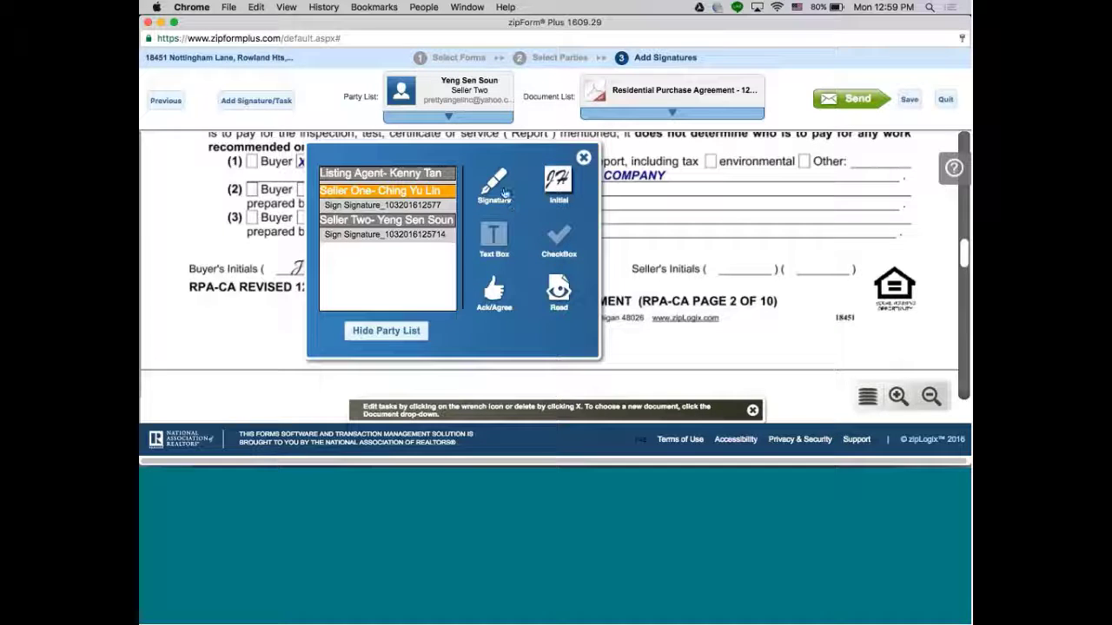
drag(505, 193, 900, 229)
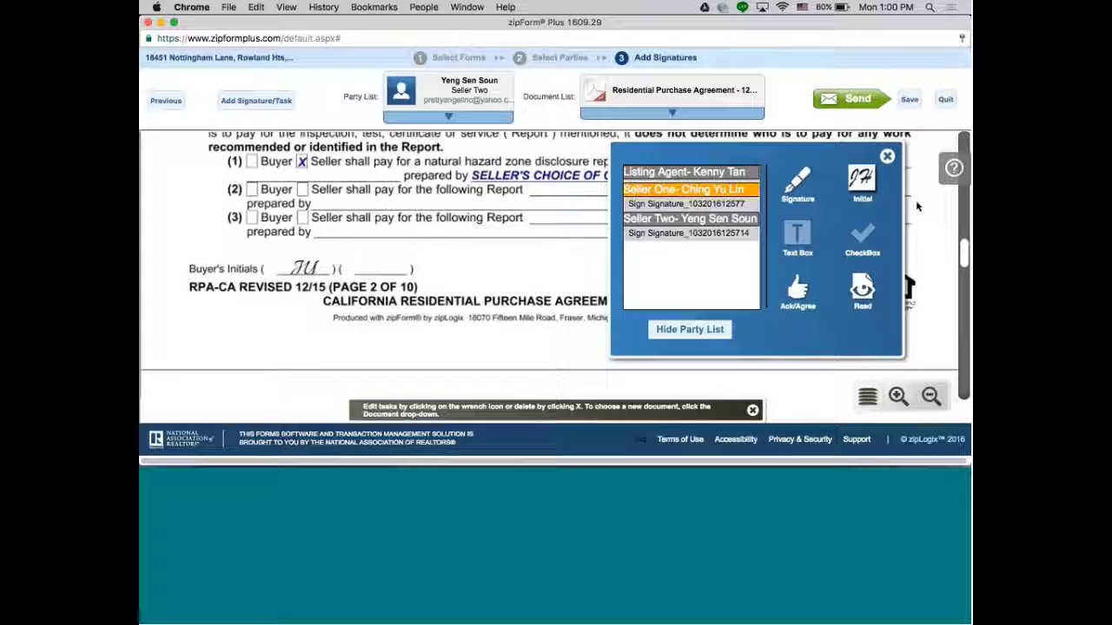
- Scroll the purchase agreement down to section 32, Acceptance of Offer, shifting the party panel as needed
drag(962, 260, 962, 338)
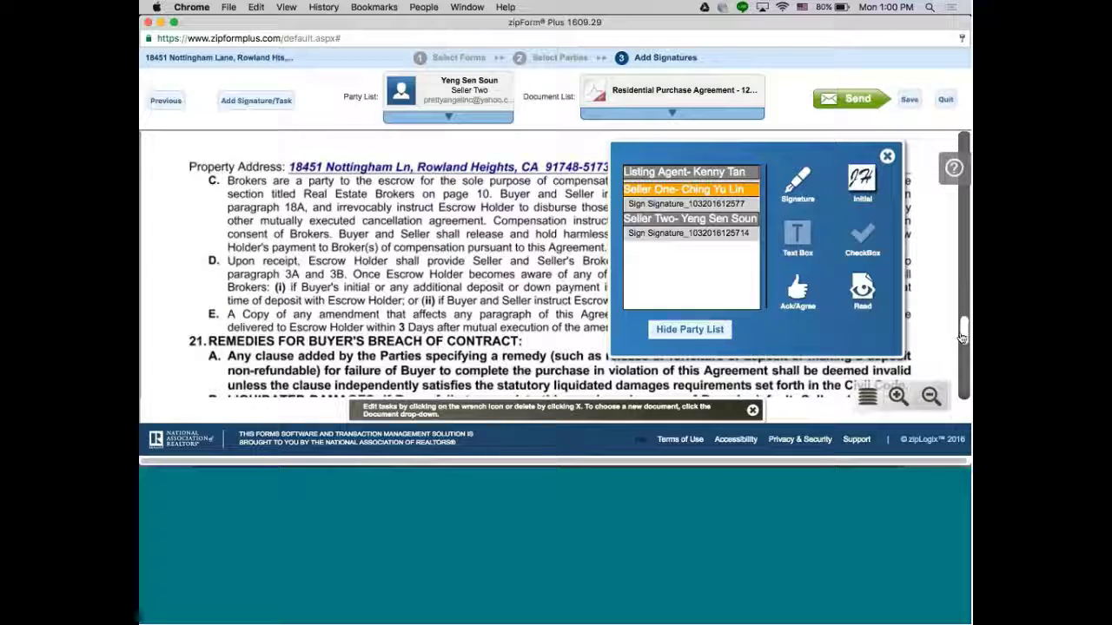
scroll(962, 338, down, 3)
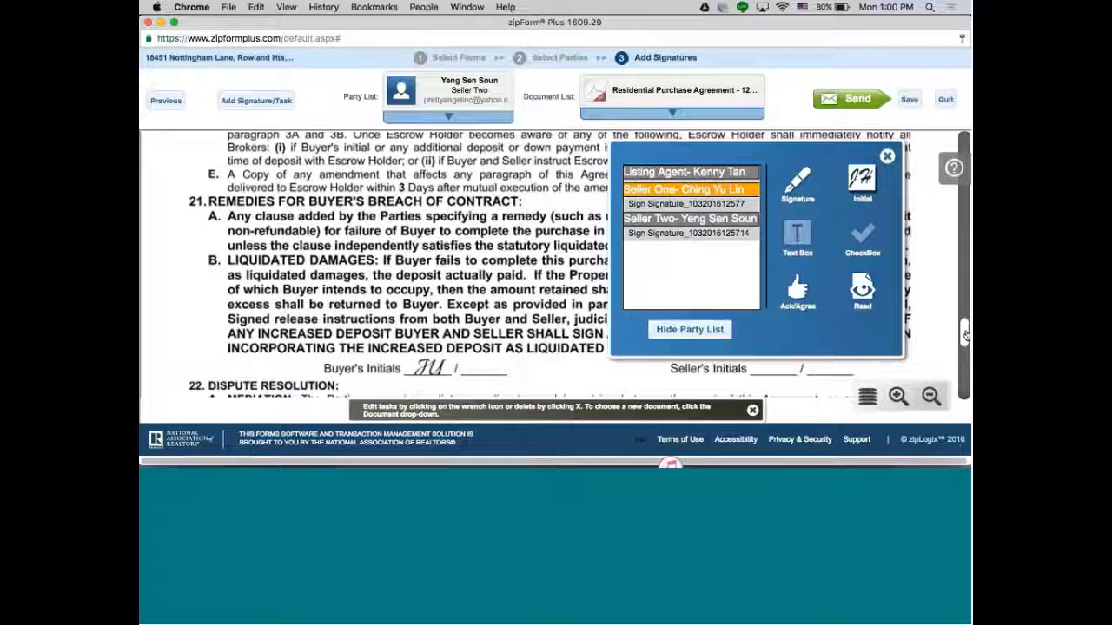
scroll(965, 335, down, 10)
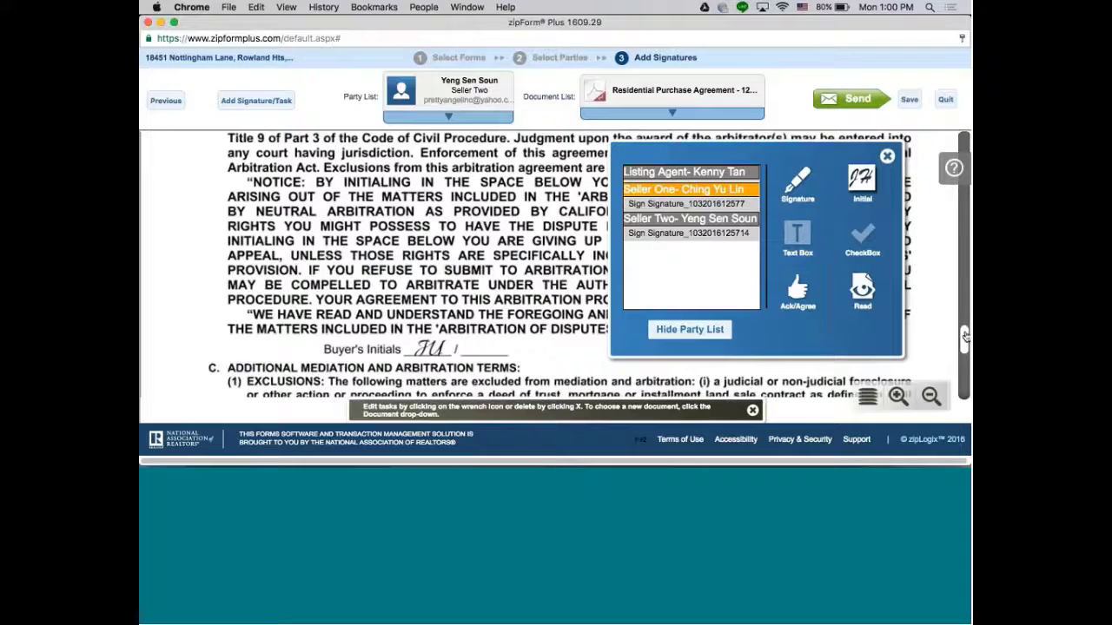
scroll(965, 335, down, 2)
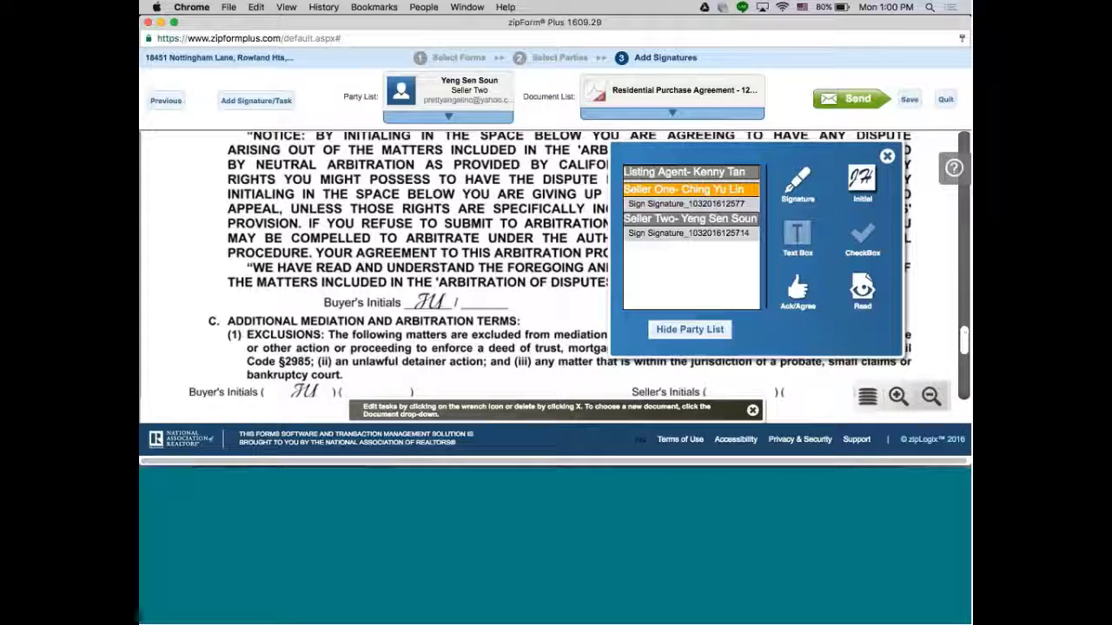
drag(764, 240, 494, 220)
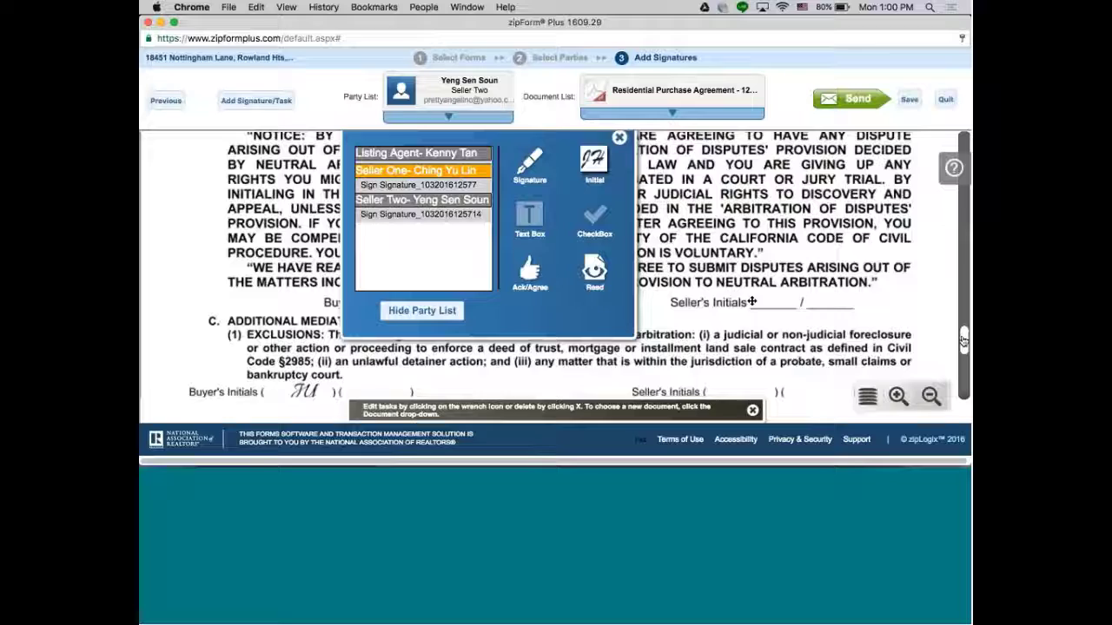
drag(963, 341, 963, 350)
scroll(962, 350, down, 5)
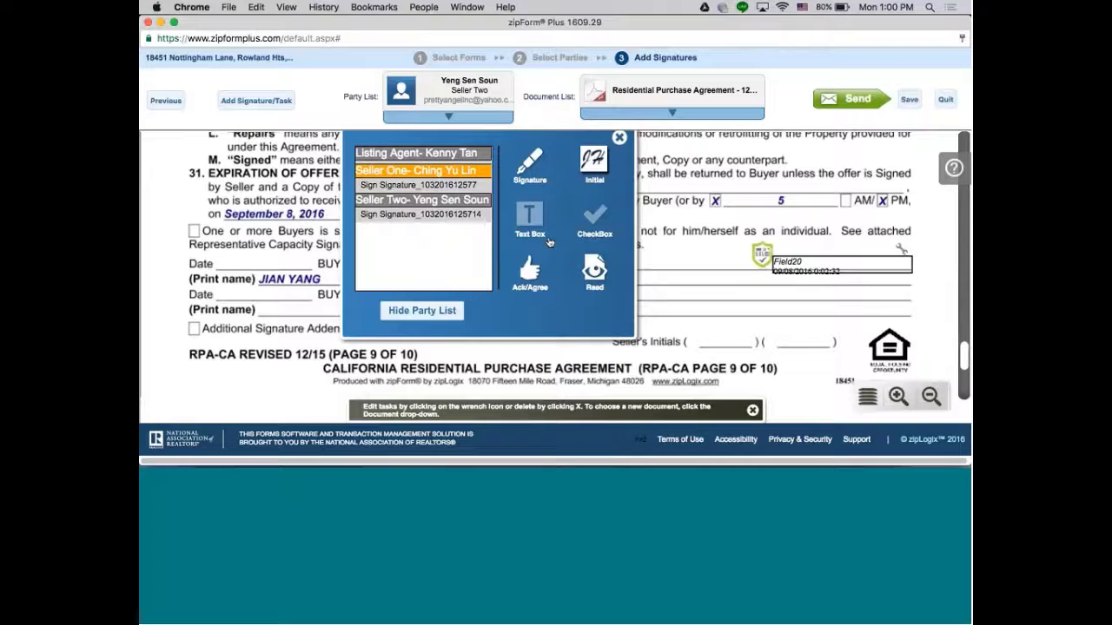
mouse_move(549, 243)
mouse_down()
mouse_move(832, 228)
mouse_move(855, 215)
mouse_up()
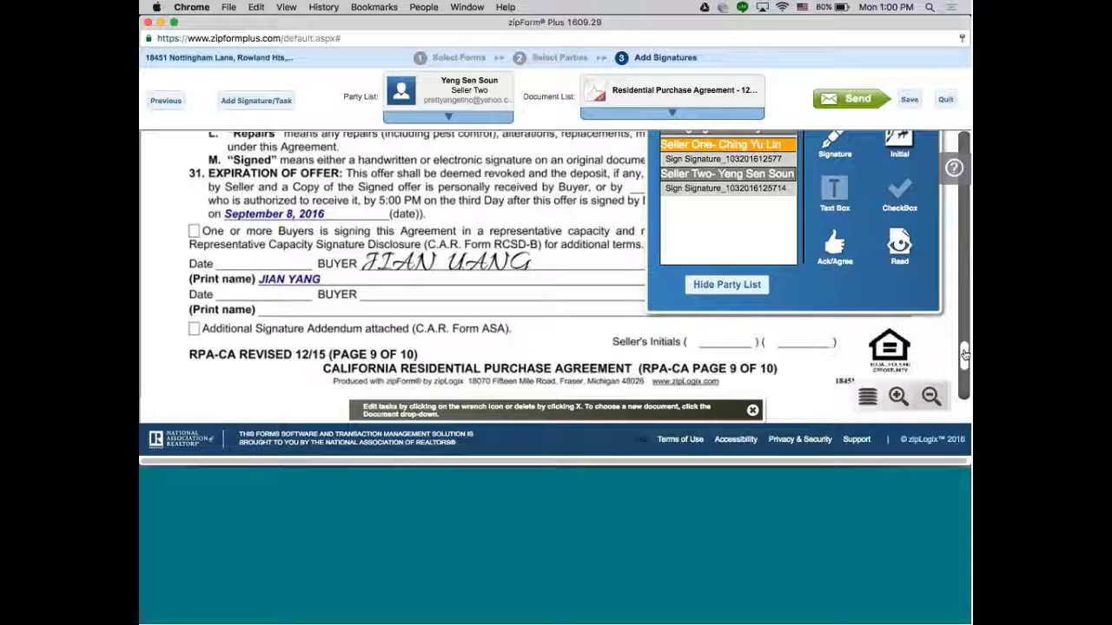
scroll(964, 357, down, 3)
scroll(964, 357, down, 1)
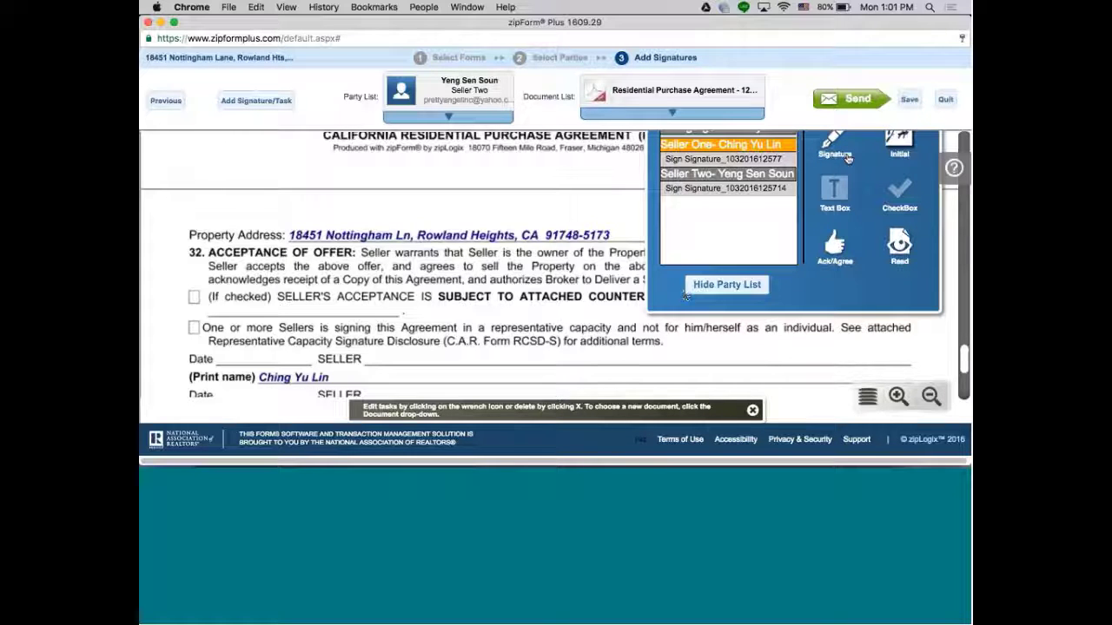
- Dismiss the field-assignment warning and add a Seller One signature field on section 32's SELLER line
drag(847, 158, 559, 367)
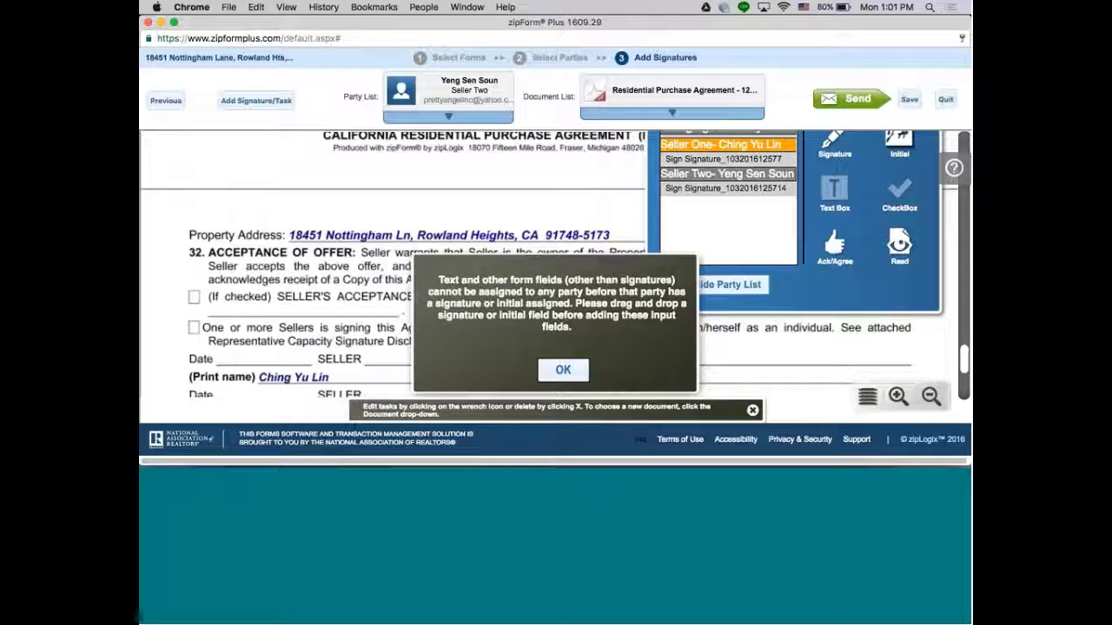
click(561, 369)
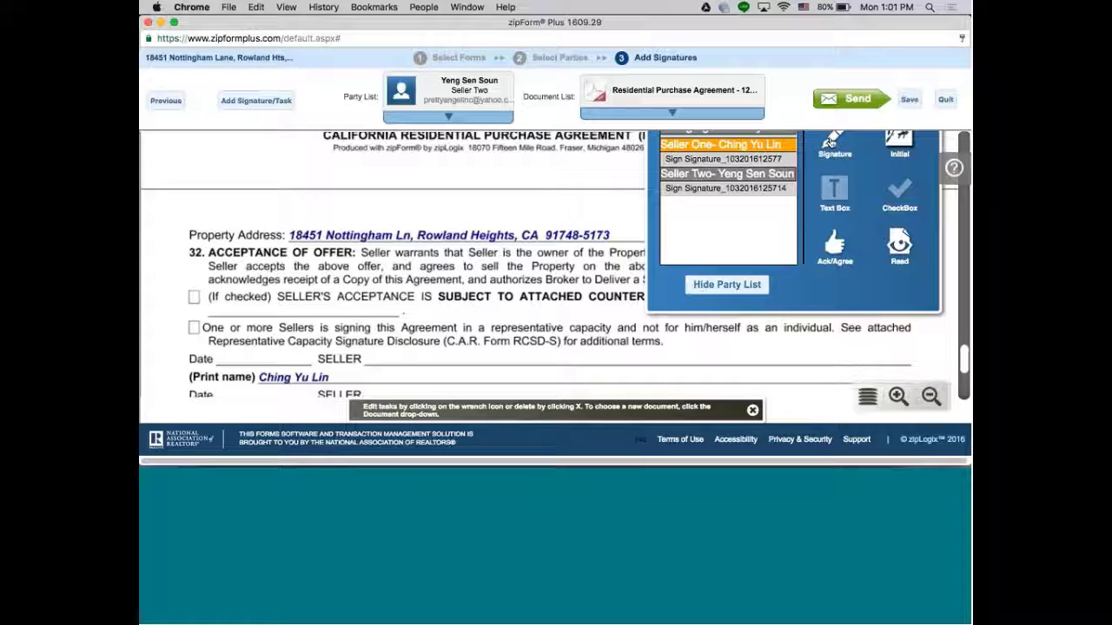
mouse_move(841, 143)
mouse_down()
mouse_move(781, 224)
mouse_move(486, 342)
mouse_move(345, 365)
mouse_up()
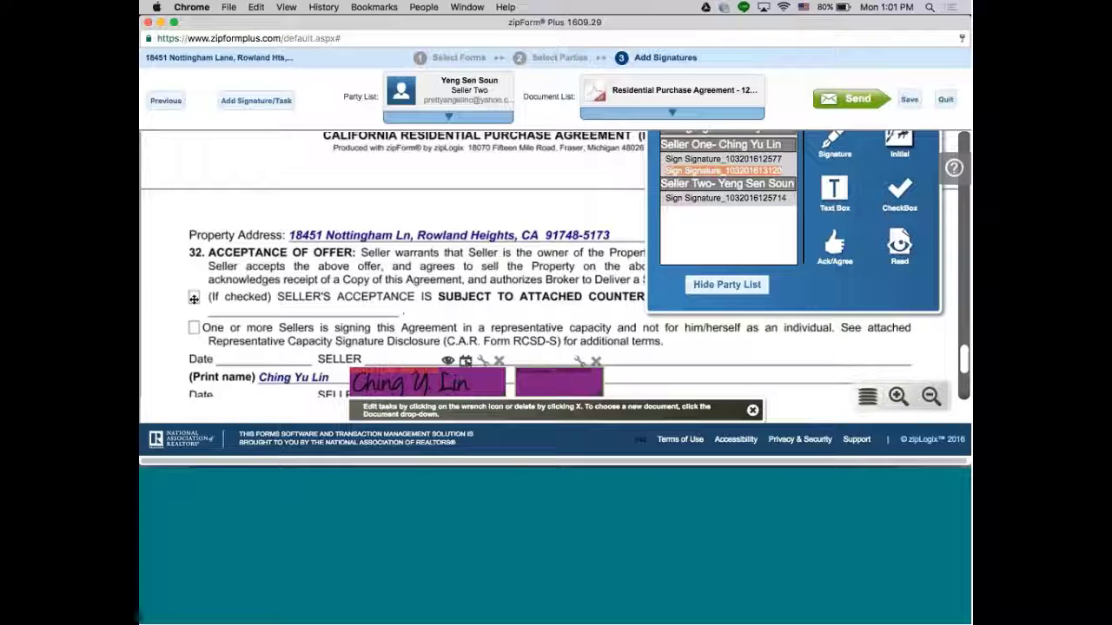
- Add a checkbox field and align it over the '(If checked) SELLER'S ACCEPTANCE' box
drag(904, 192, 240, 290)
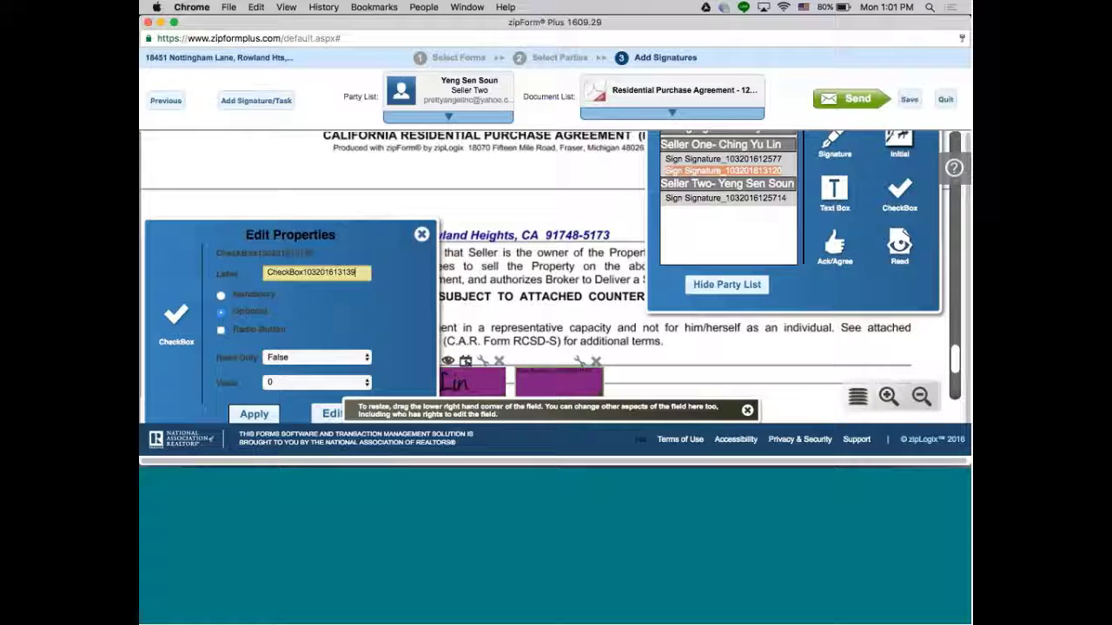
click(254, 414)
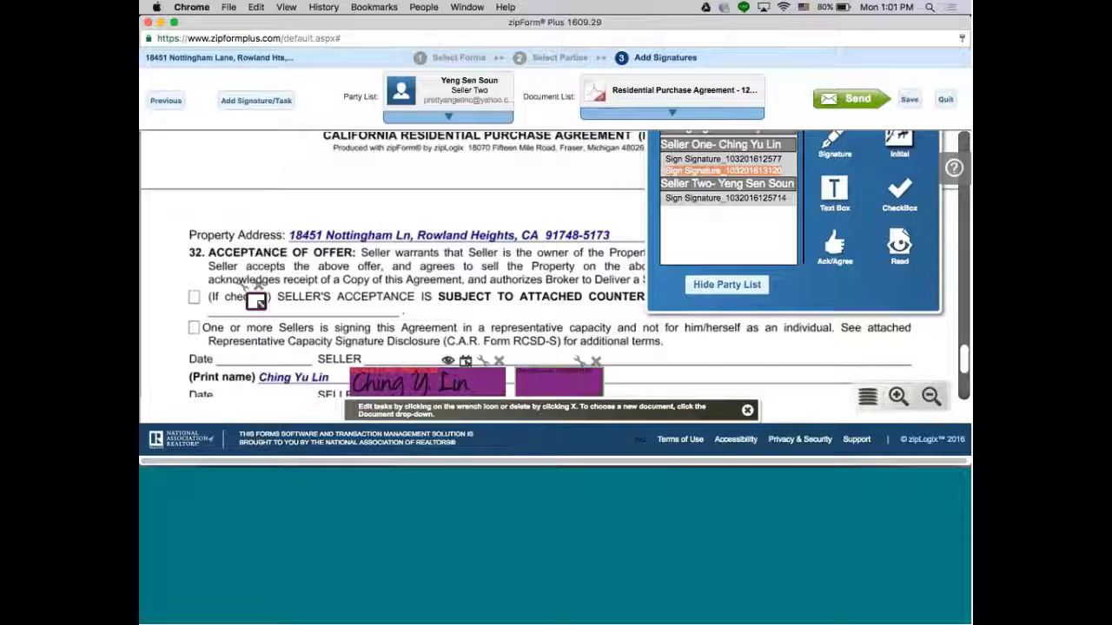
drag(257, 302, 194, 295)
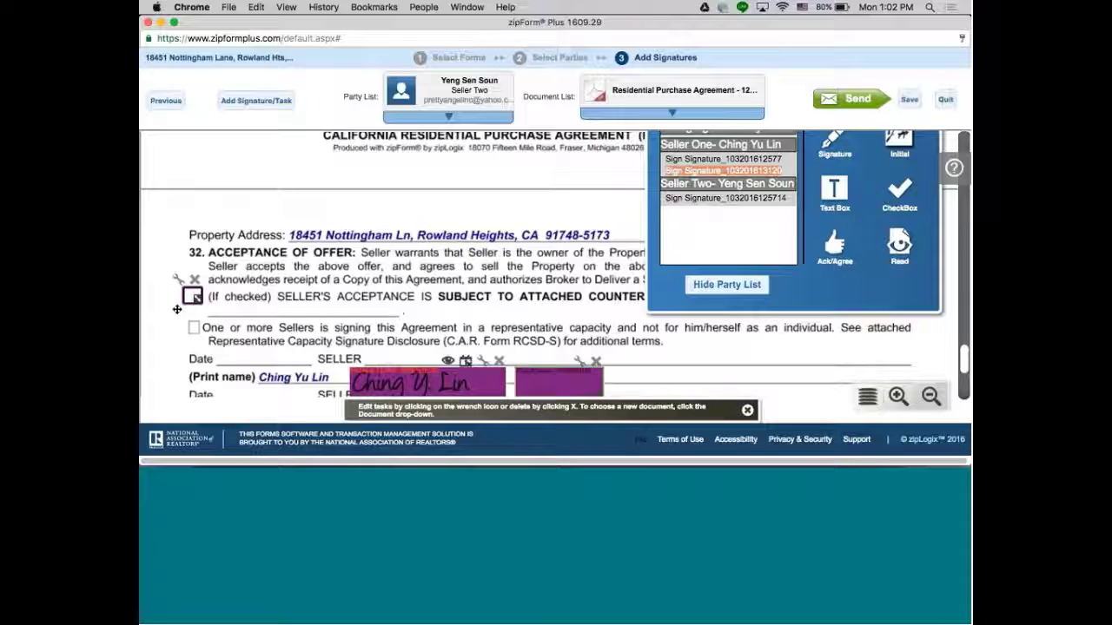
scroll(244, 301, up, 1)
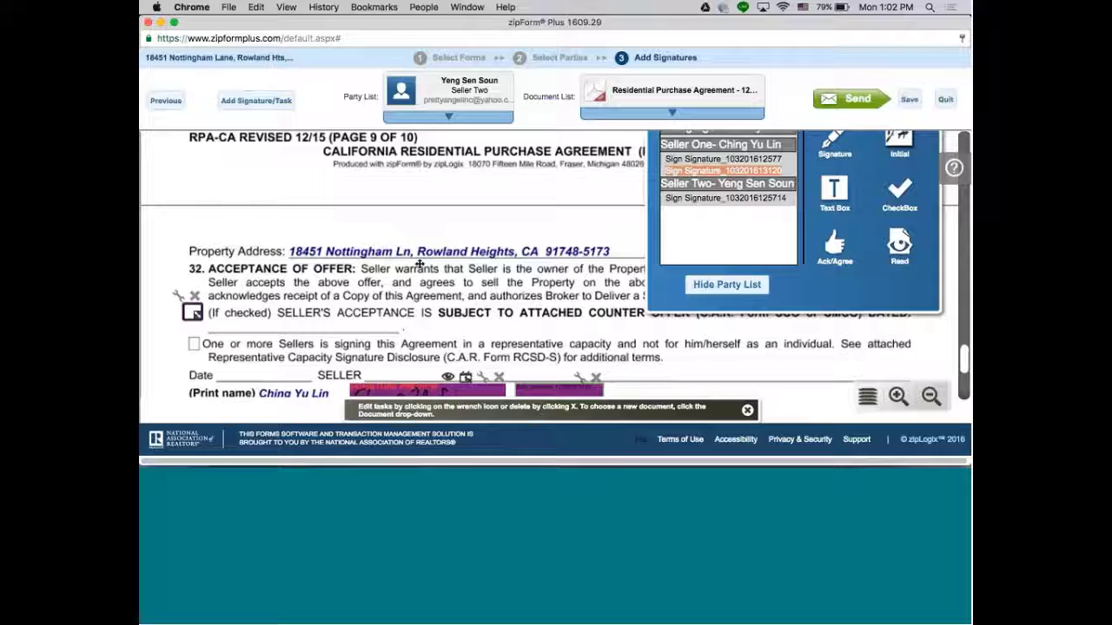
scroll(434, 262, up, 1)
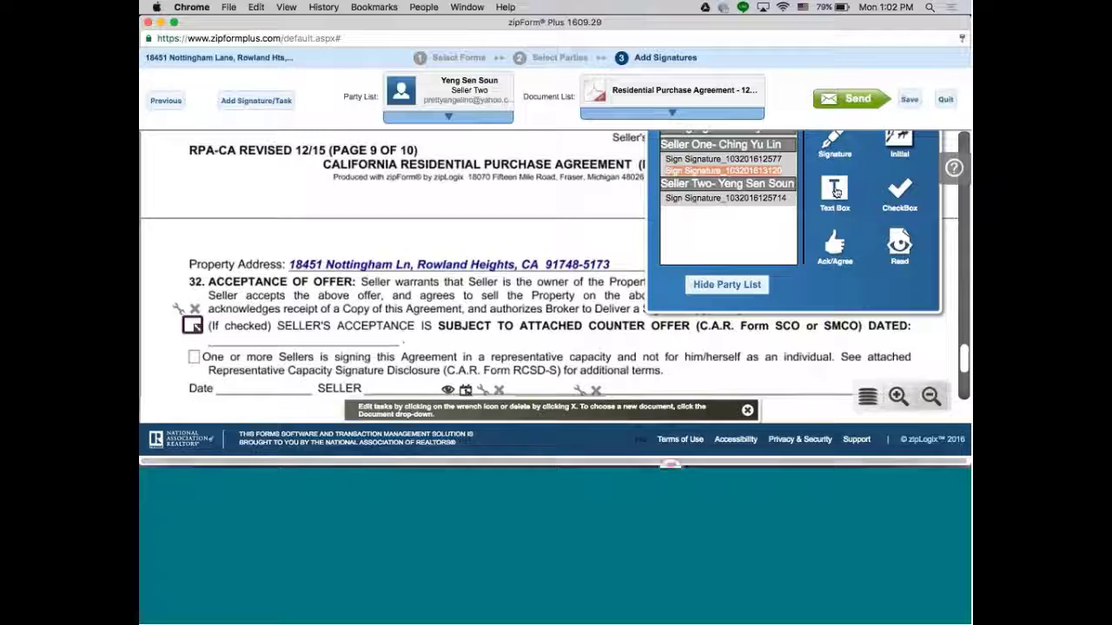
- Add a text field with value 10-3-16 and move it onto the counter-offer DATED line
drag(834, 191, 329, 331)
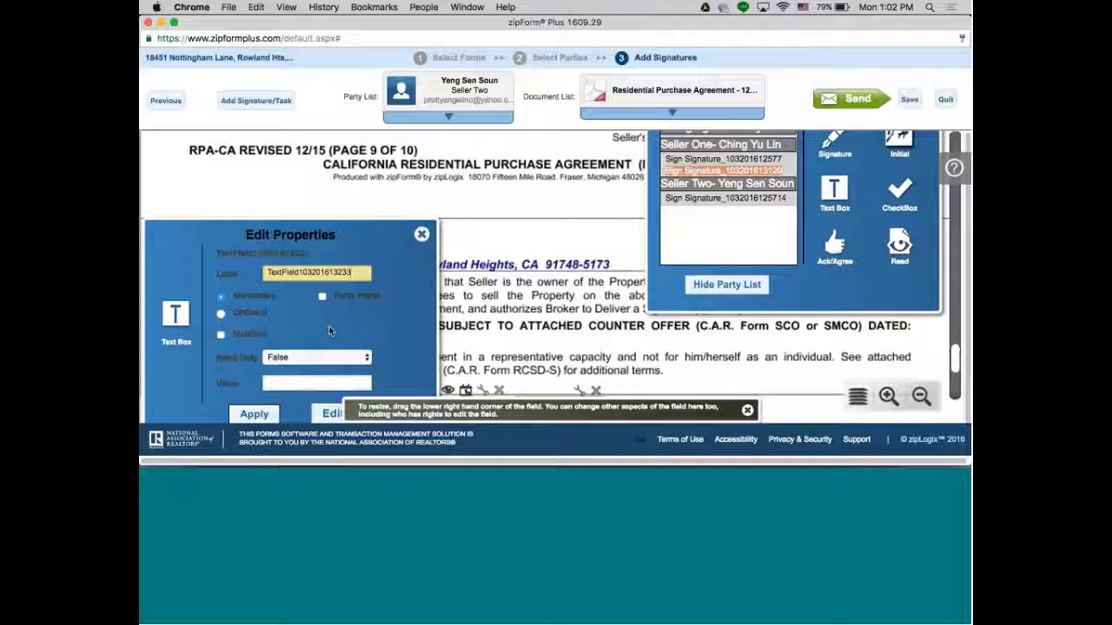
click(290, 379)
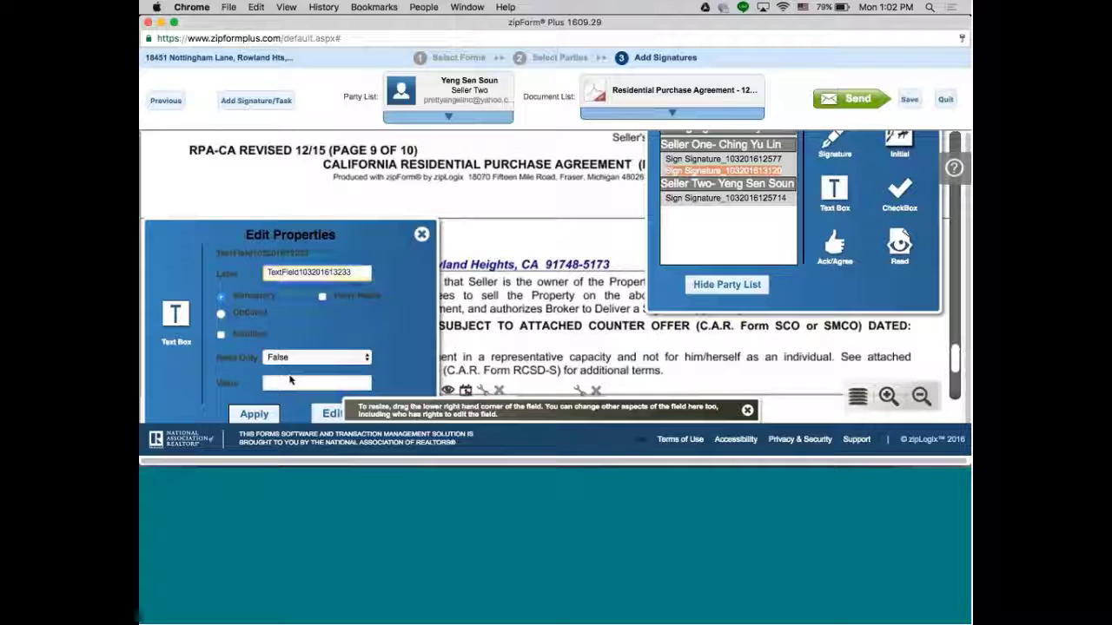
text(10-3)
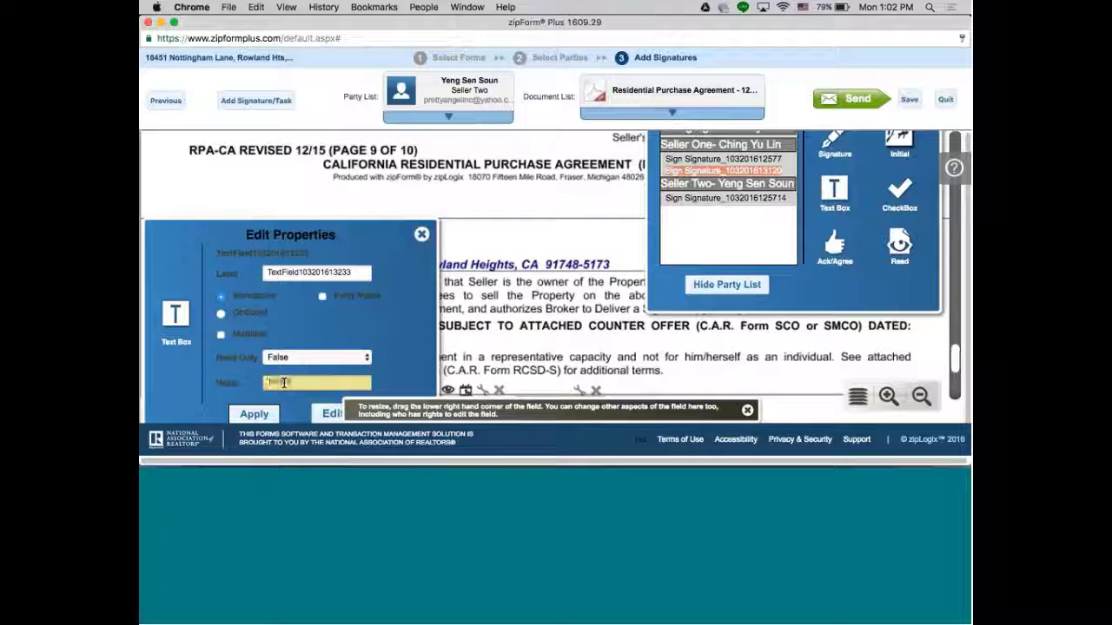
text(-16)
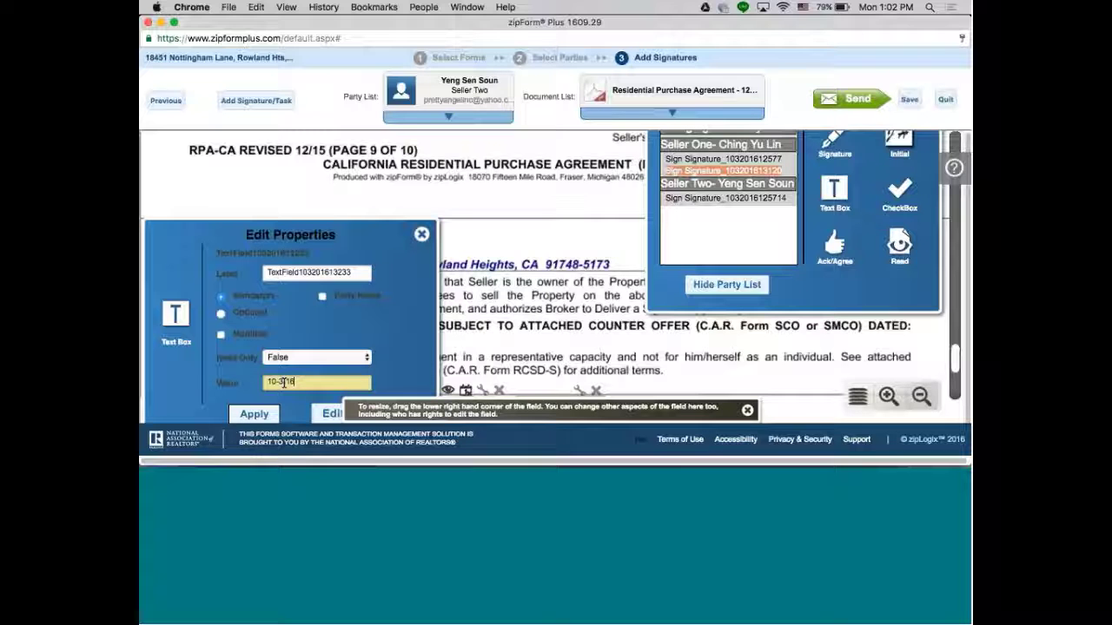
click(254, 414)
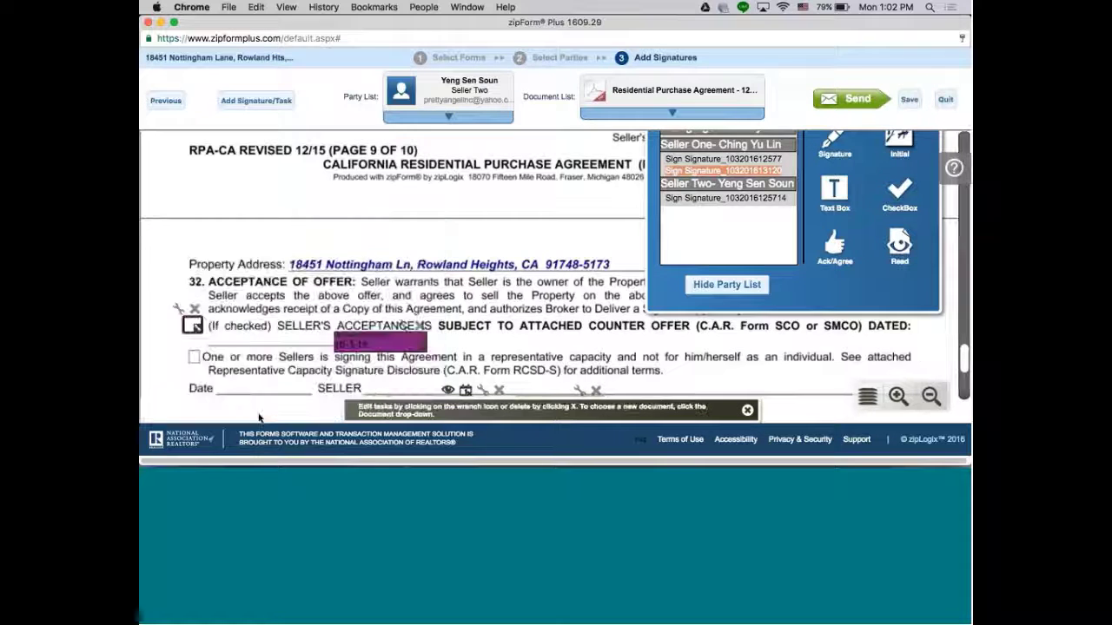
drag(366, 346, 297, 344)
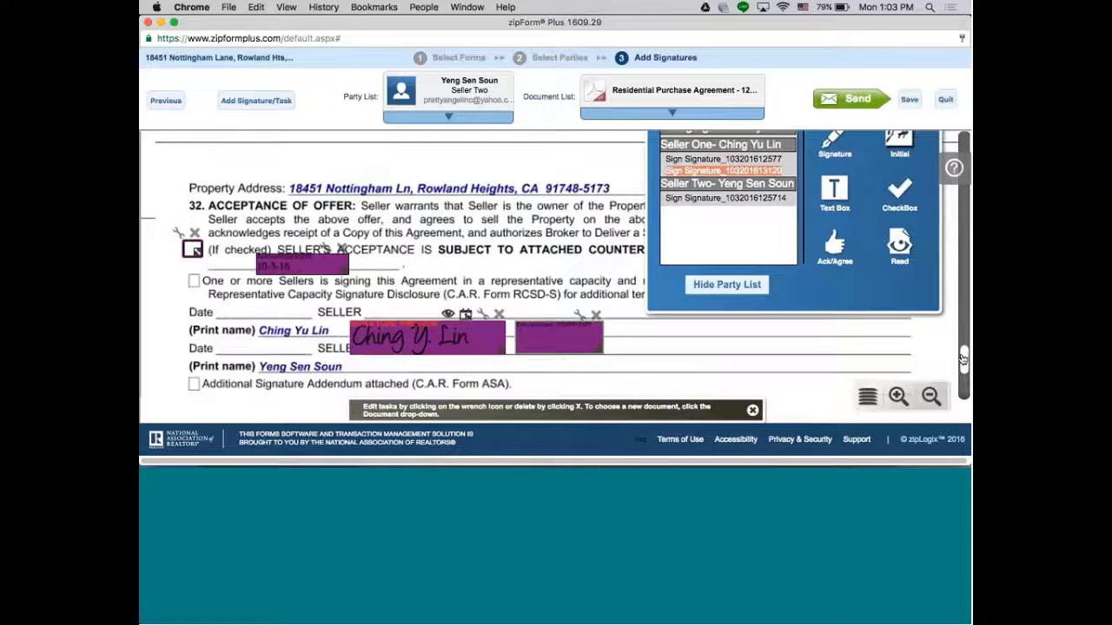
- Make Listing Agent the active signing party and move the tools palette to the page's left side
scroll(962, 358, down, 2)
scroll(962, 359, down, 1)
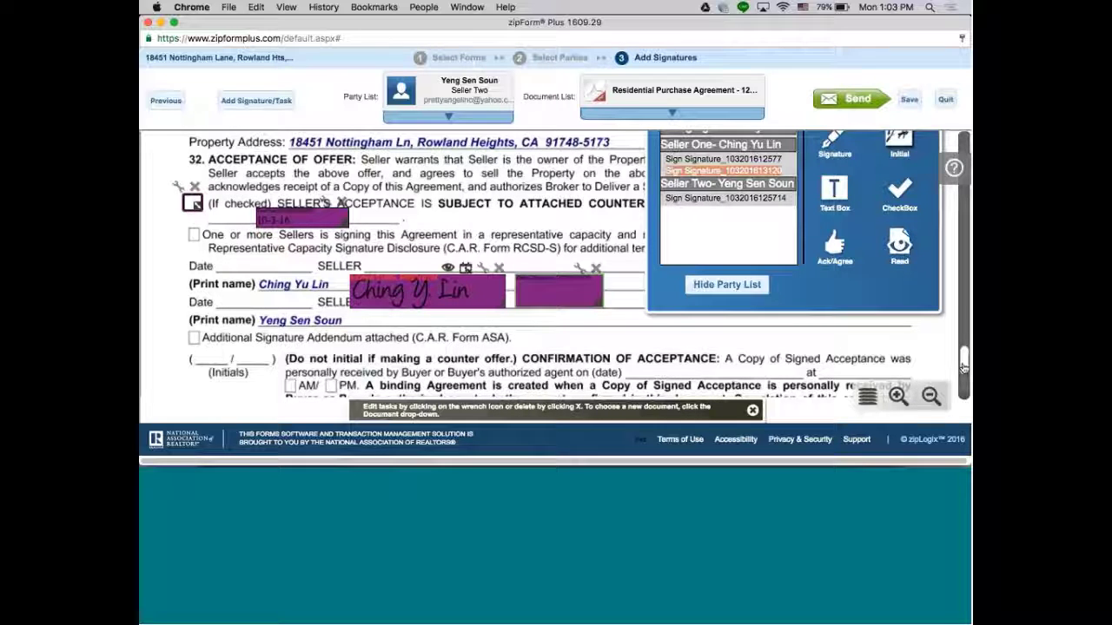
scroll(962, 367, up, 1)
scroll(962, 367, down, 1)
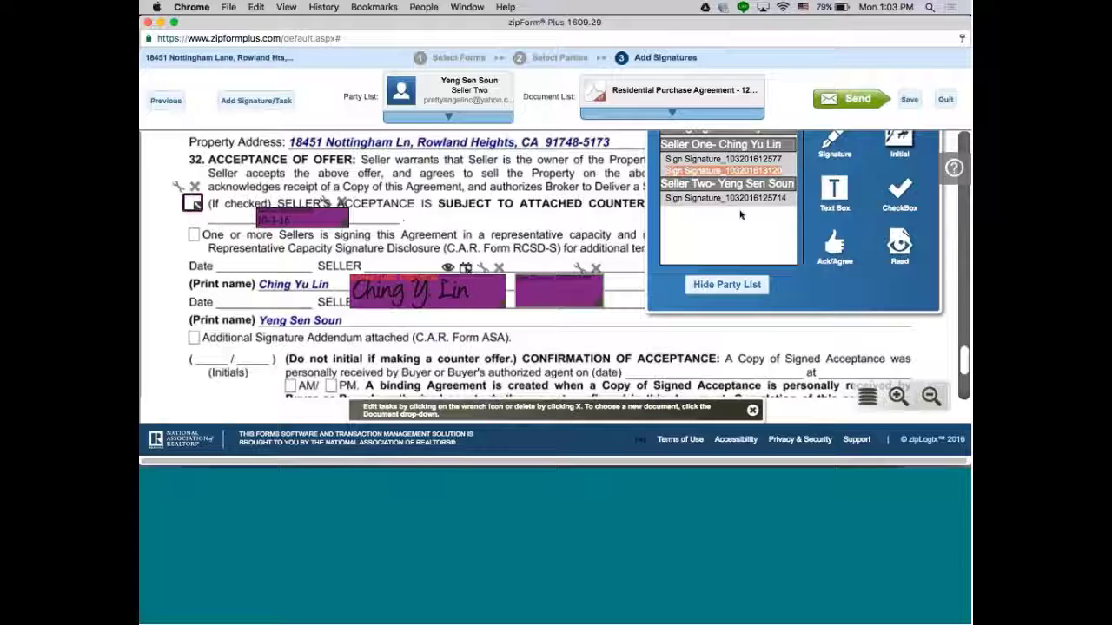
scroll(962, 358, up, 3)
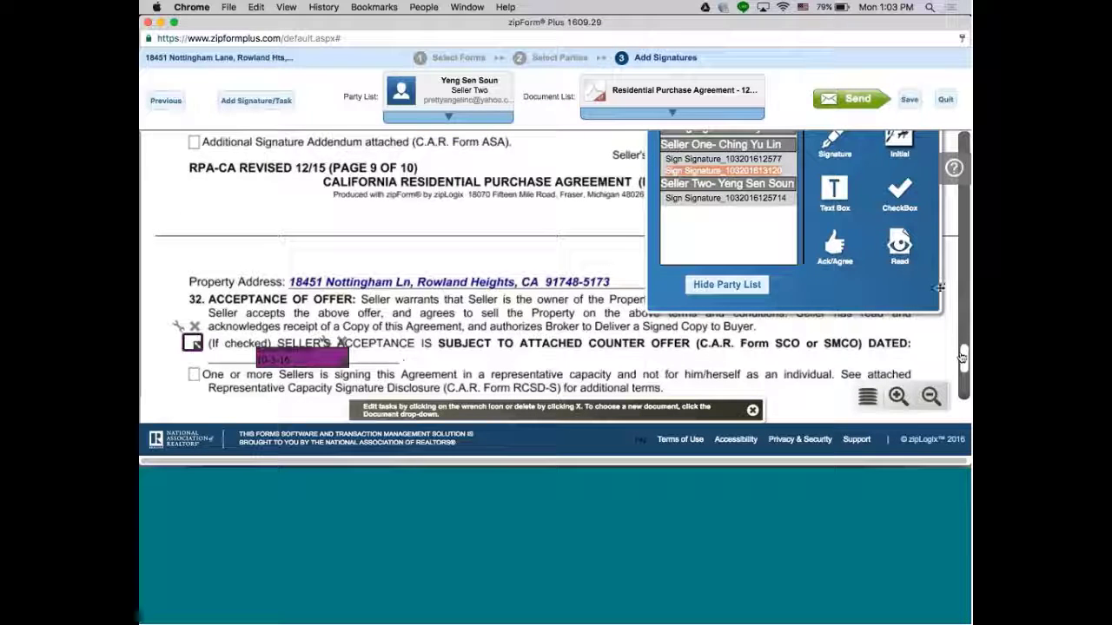
drag(852, 226, 854, 274)
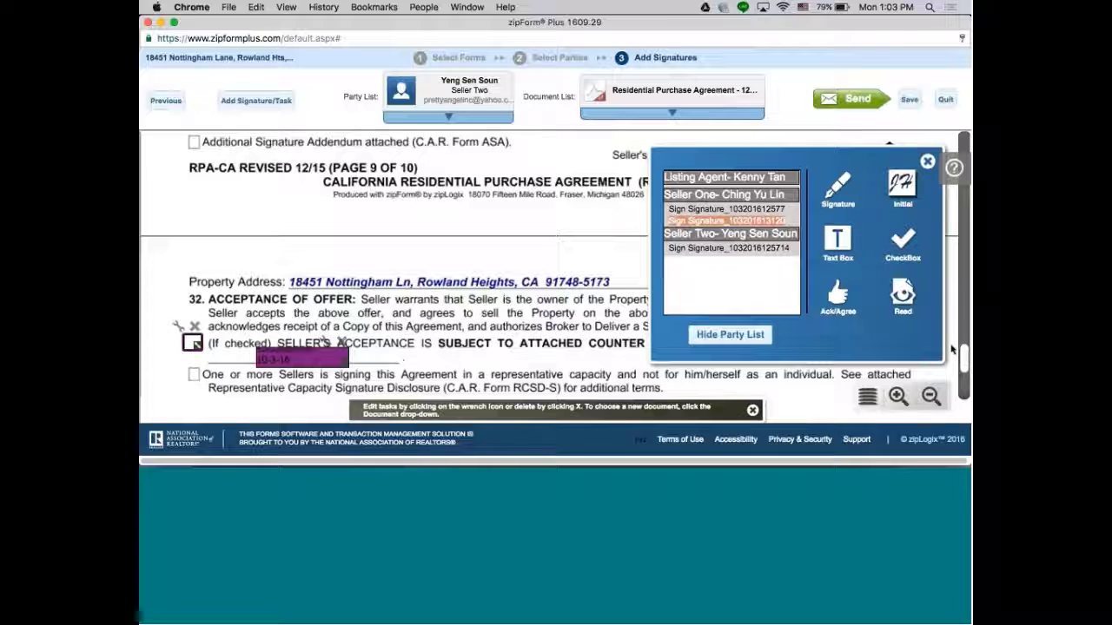
scroll(963, 354, down, 3)
scroll(963, 353, down, 5)
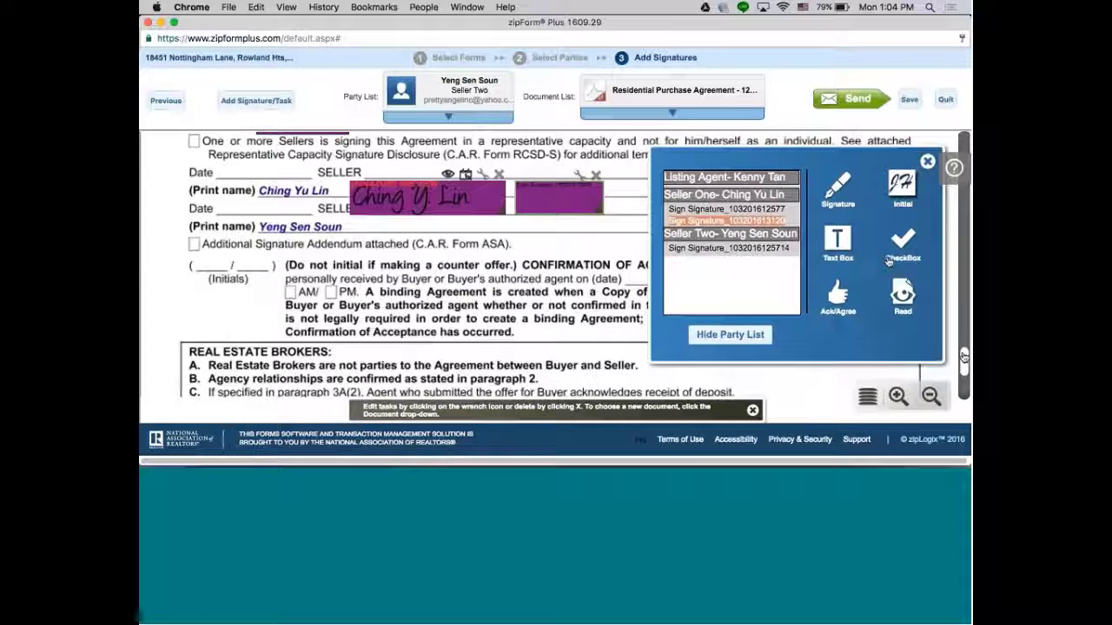
click(788, 178)
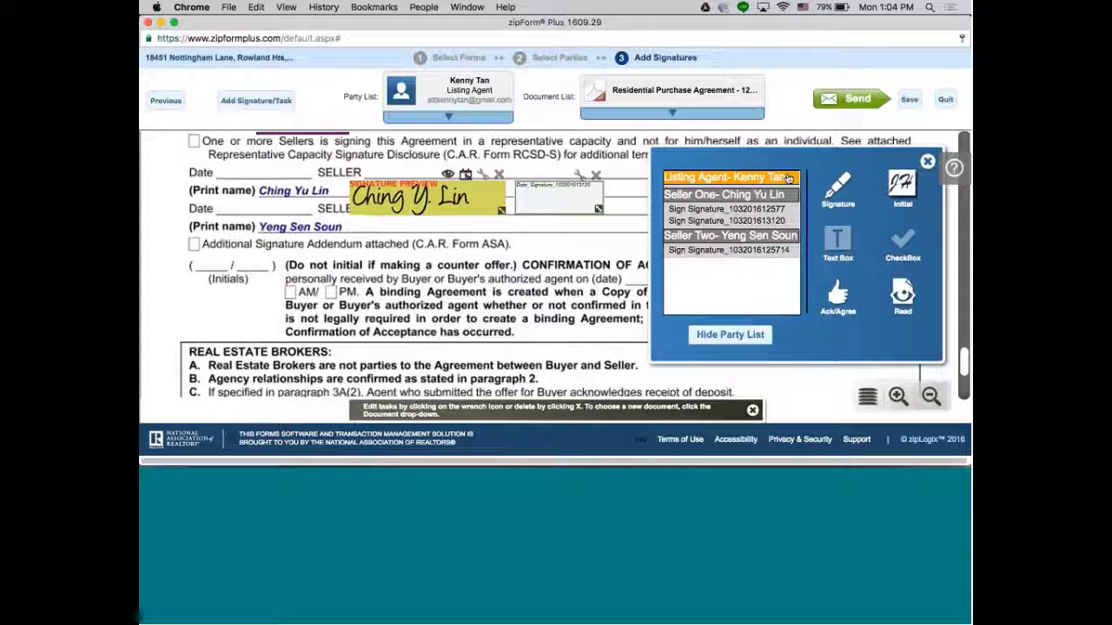
mouse_move(902, 186)
mouse_down()
mouse_move(394, 249)
mouse_move(205, 239)
mouse_move(262, 342)
mouse_move(230, 337)
mouse_move(247, 301)
mouse_move(866, 244)
mouse_move(902, 192)
mouse_move(897, 179)
mouse_up()
scroll(874, 173, up, 2)
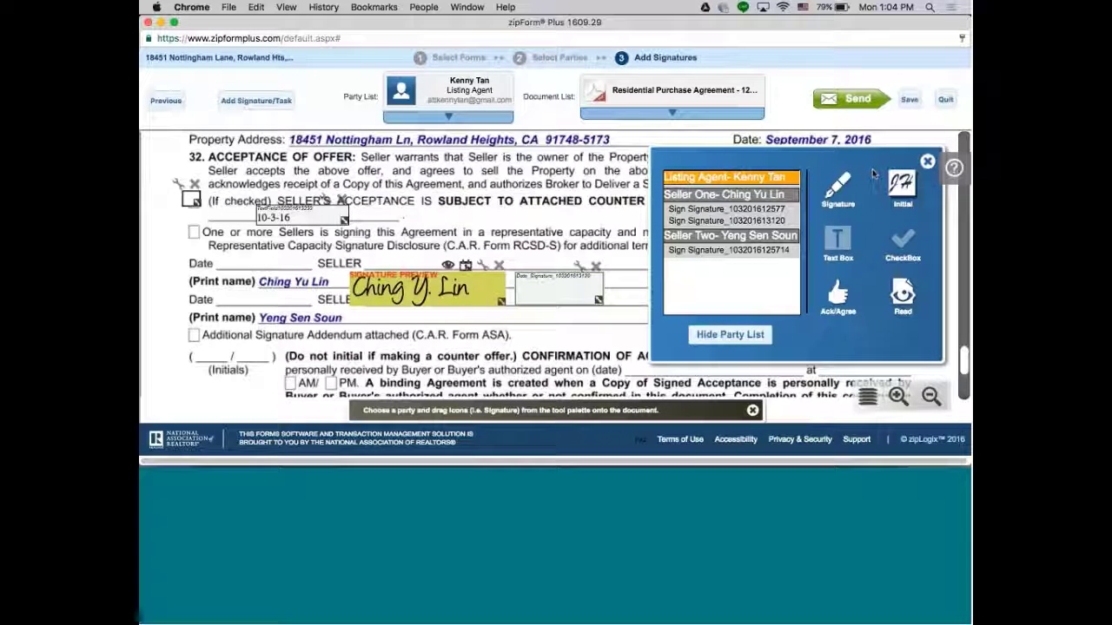
mouse_move(863, 216)
mouse_down()
mouse_move(192, 181)
mouse_move(155, 159)
mouse_up()
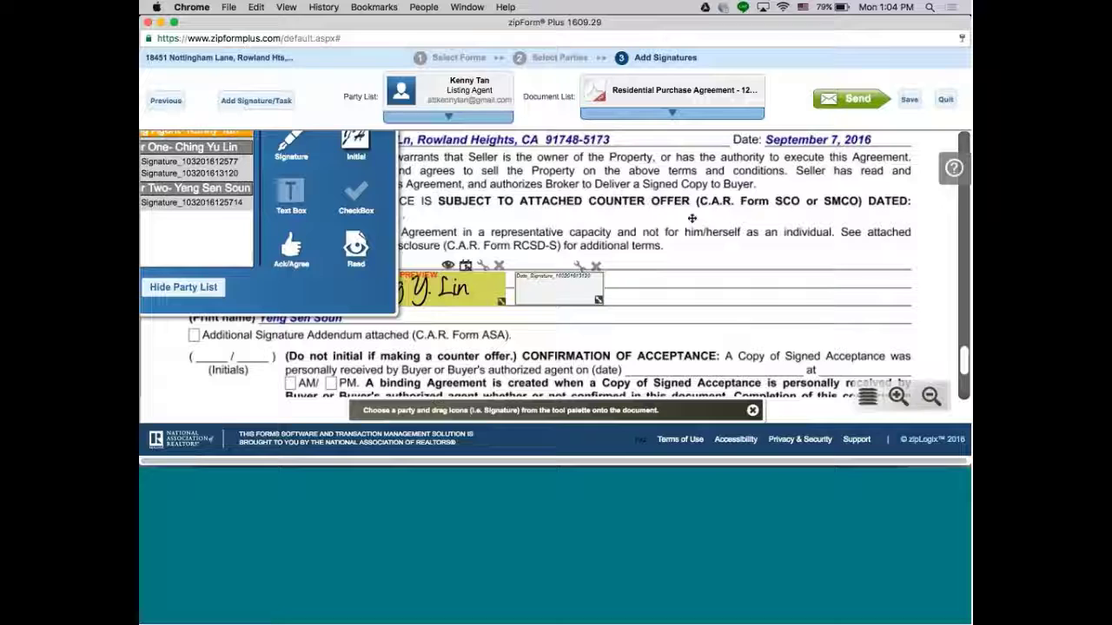
- Drag the Initial tool toward the form, then scroll down to the Buyer's Inspection Advisory's end
drag(356, 147, 965, 303)
drag(964, 356, 964, 357)
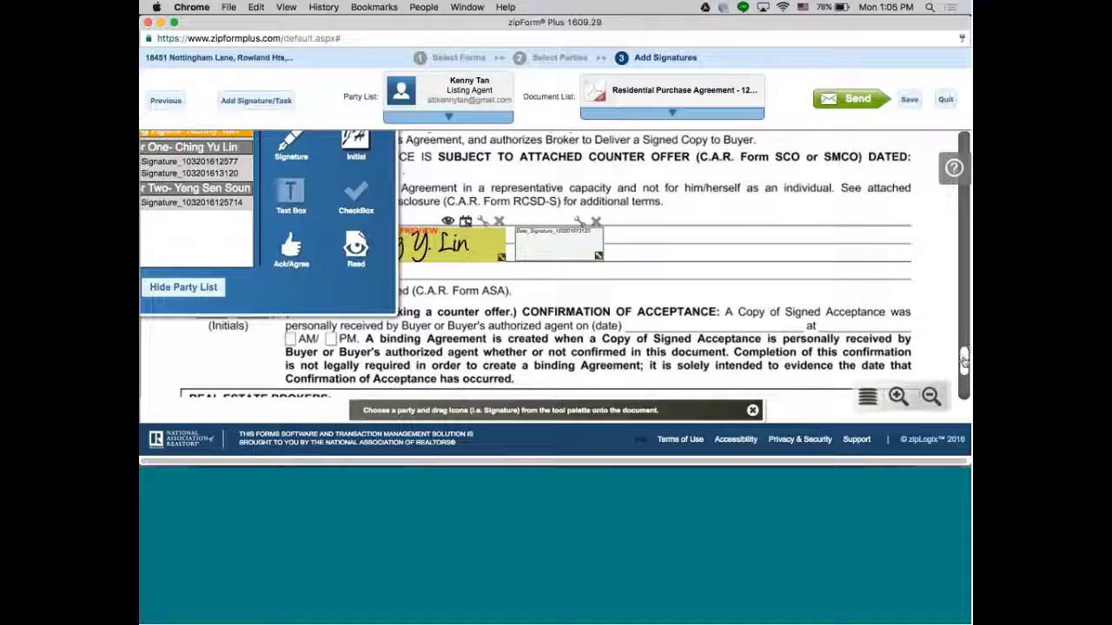
drag(963, 360, 963, 380)
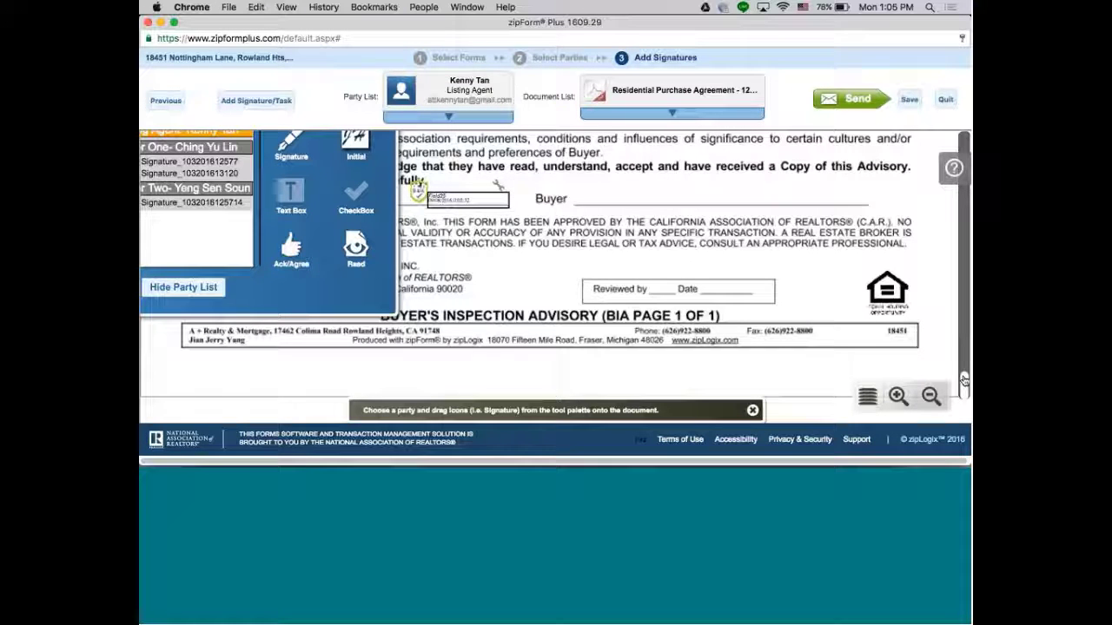
- Leave the signature editor for the transaction and reopen the form library
click(945, 99)
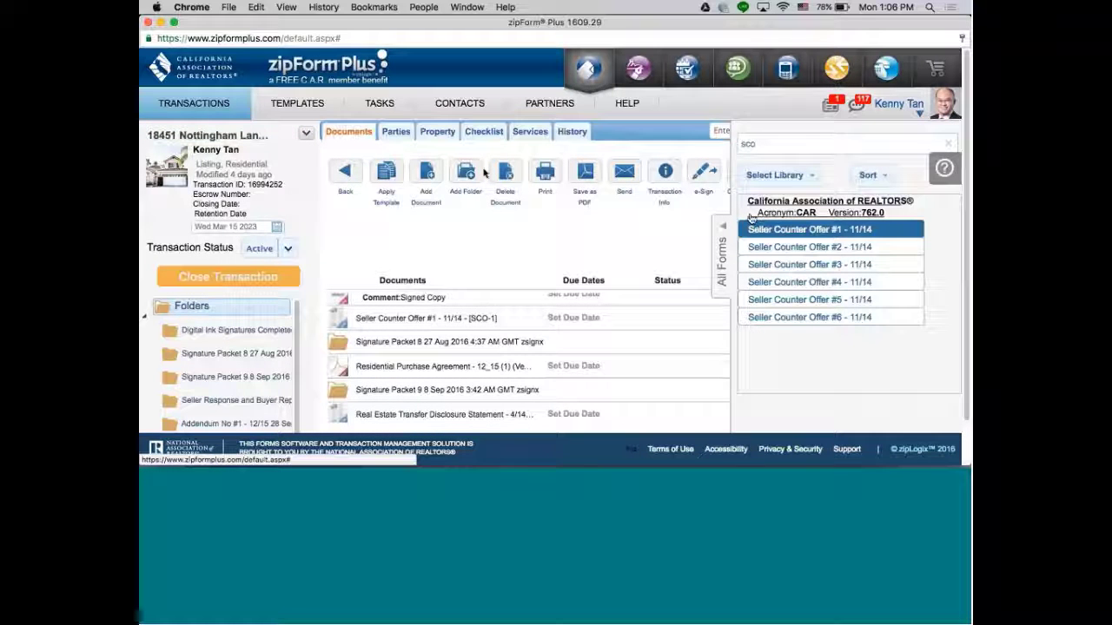
click(723, 228)
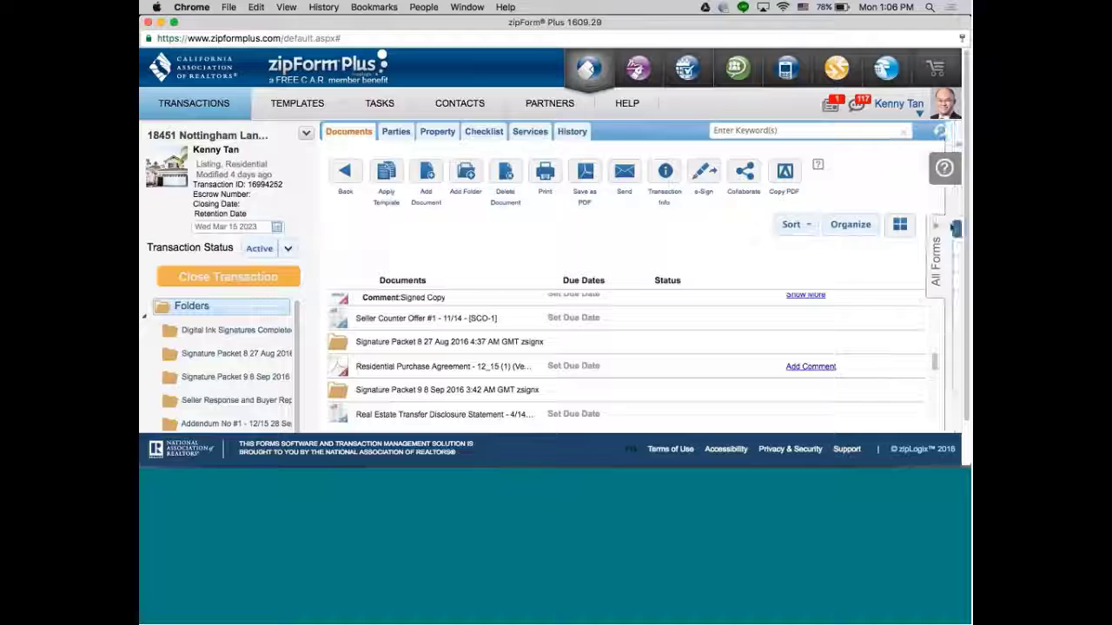
click(947, 252)
- Search the library for 'smi' and add Seller Multiple Counter Offer #1 - 12/15 to the transaction
click(760, 143)
text(sco)
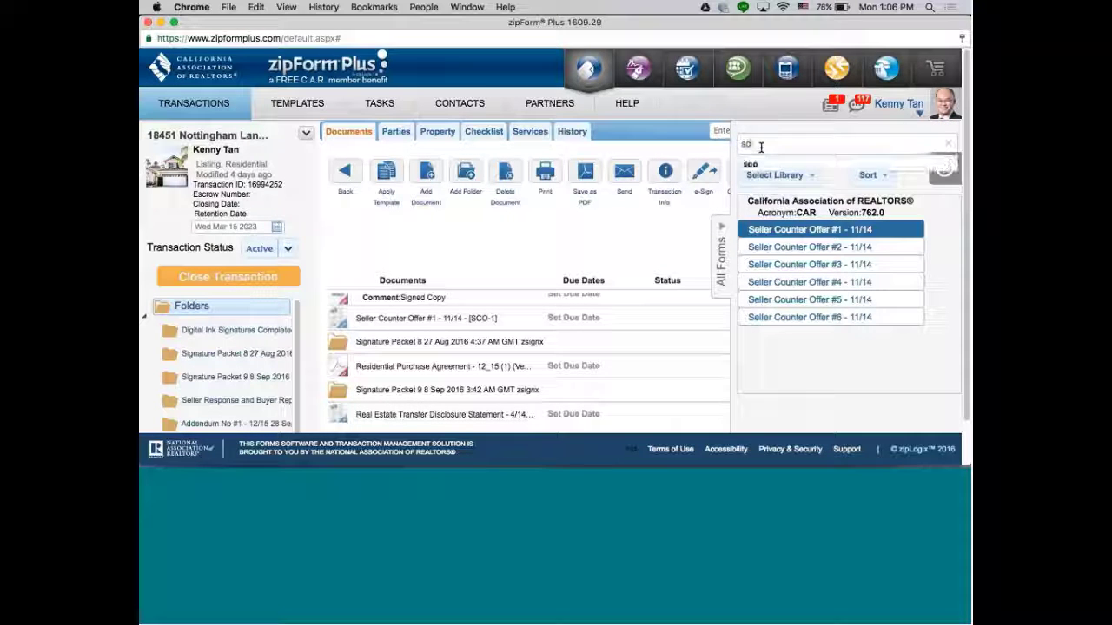
key(BackSpace)
key(BackSpace)
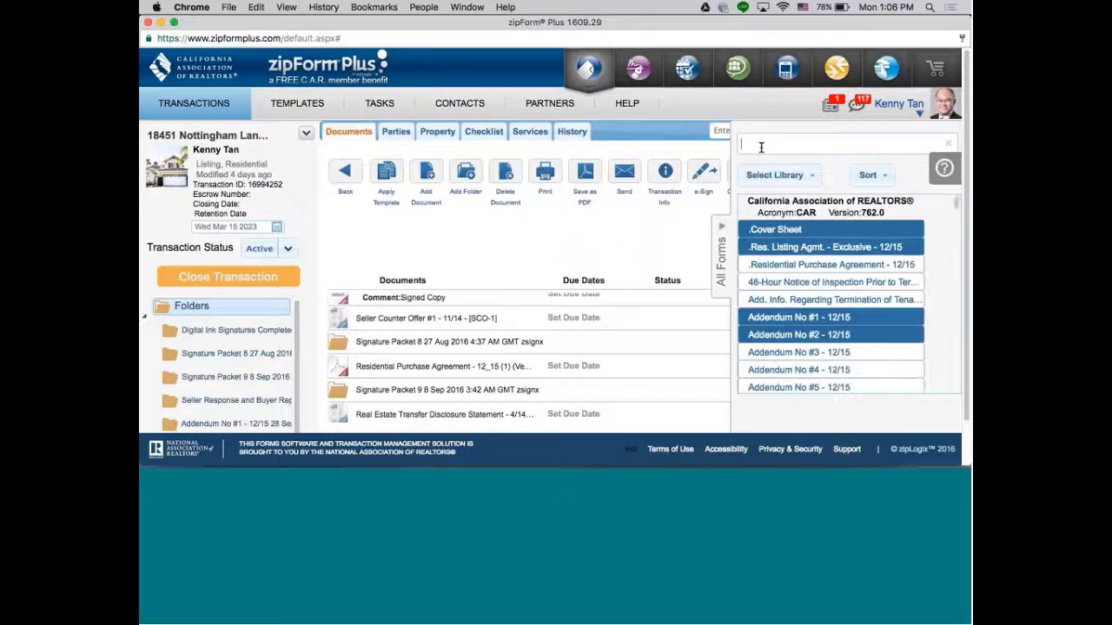
text(smi)
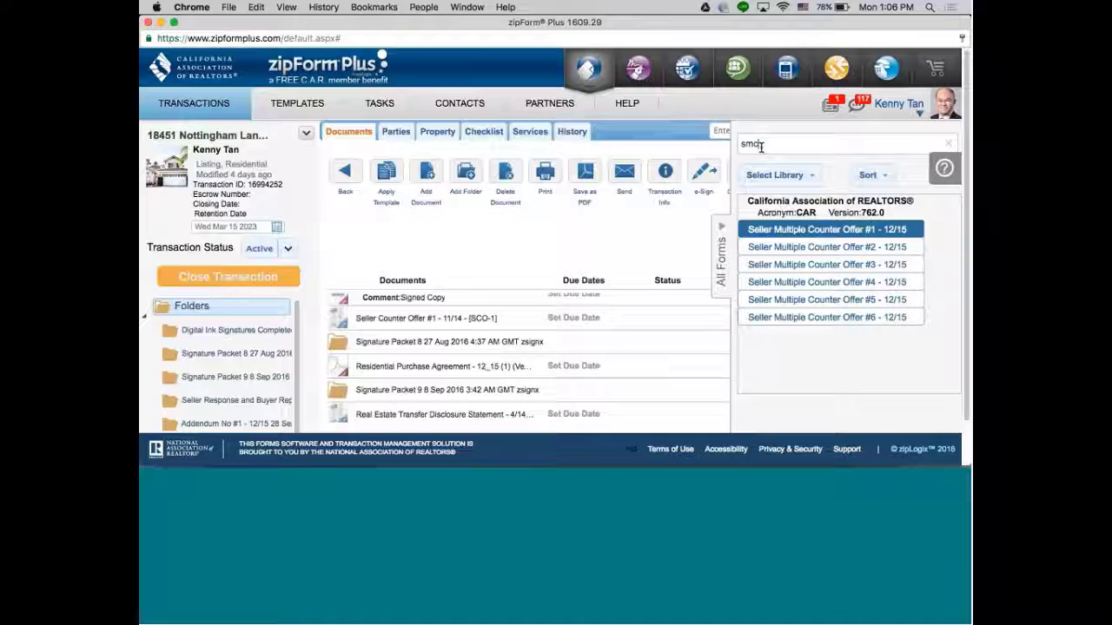
drag(813, 229, 813, 465)
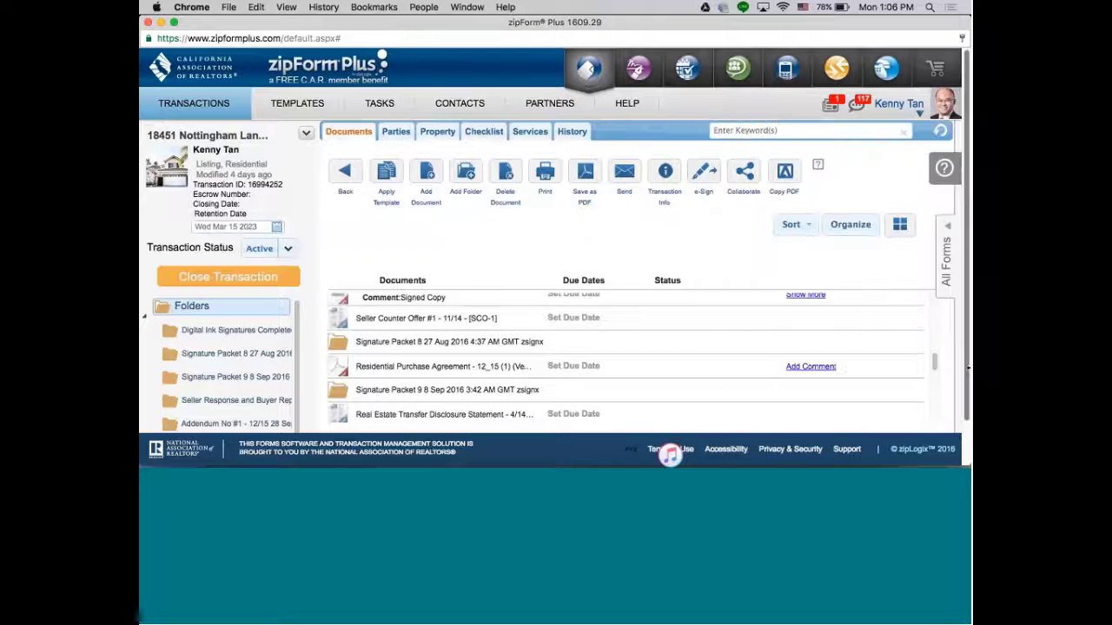
- Filter the Documents list with keyword 'smco' so only Seller Multiple Counter Offer #1 - 12/15 shows
scroll(933, 362, down, 1)
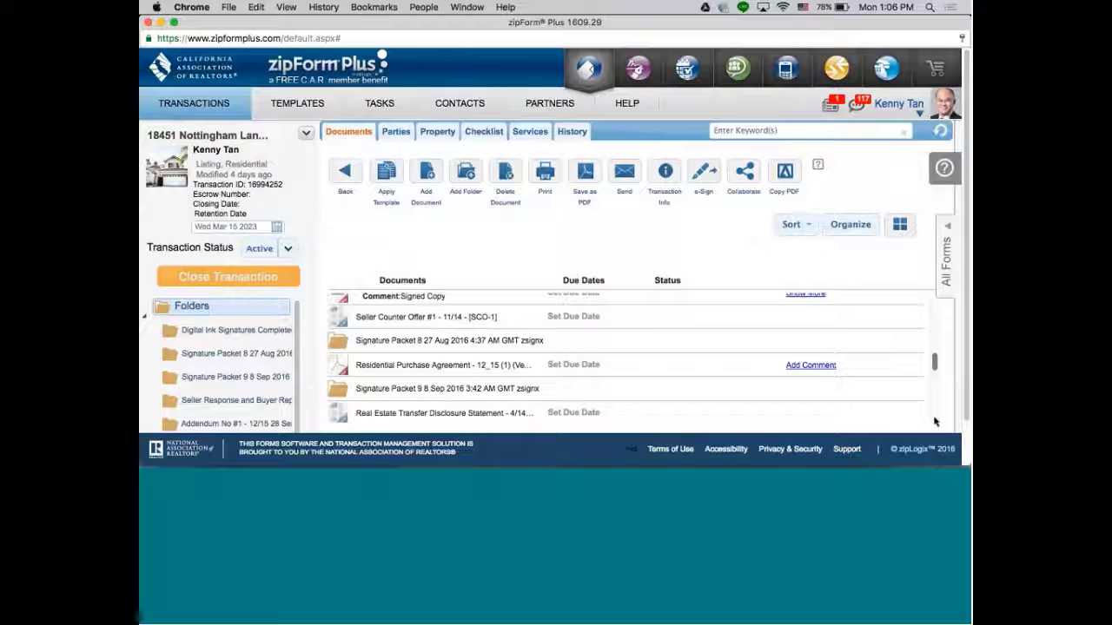
scroll(935, 417, down, 5)
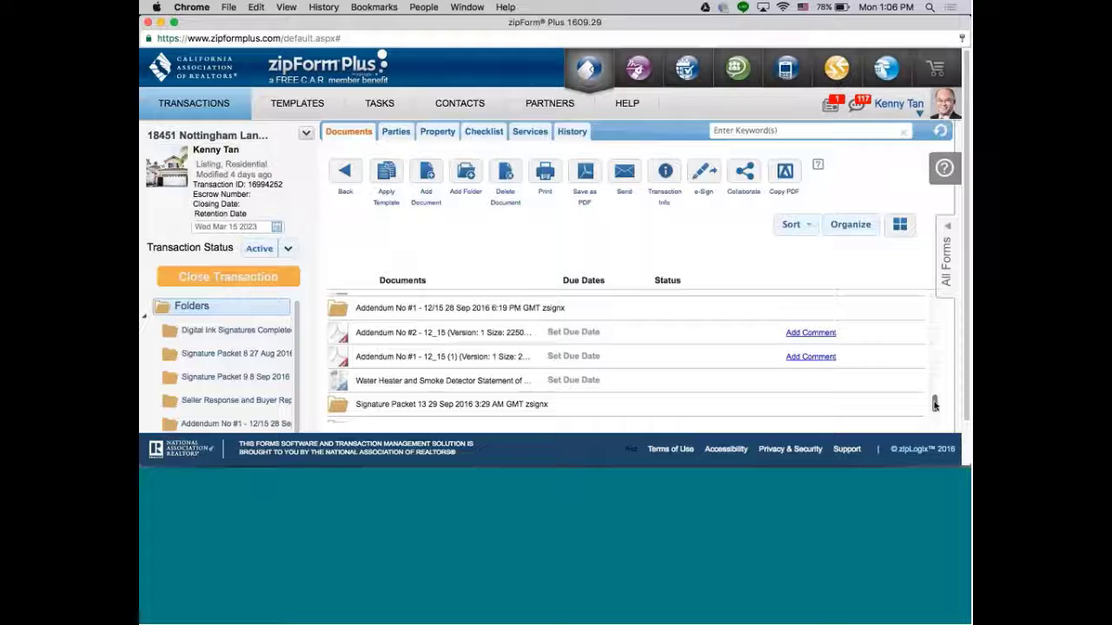
drag(934, 403, 910, 294)
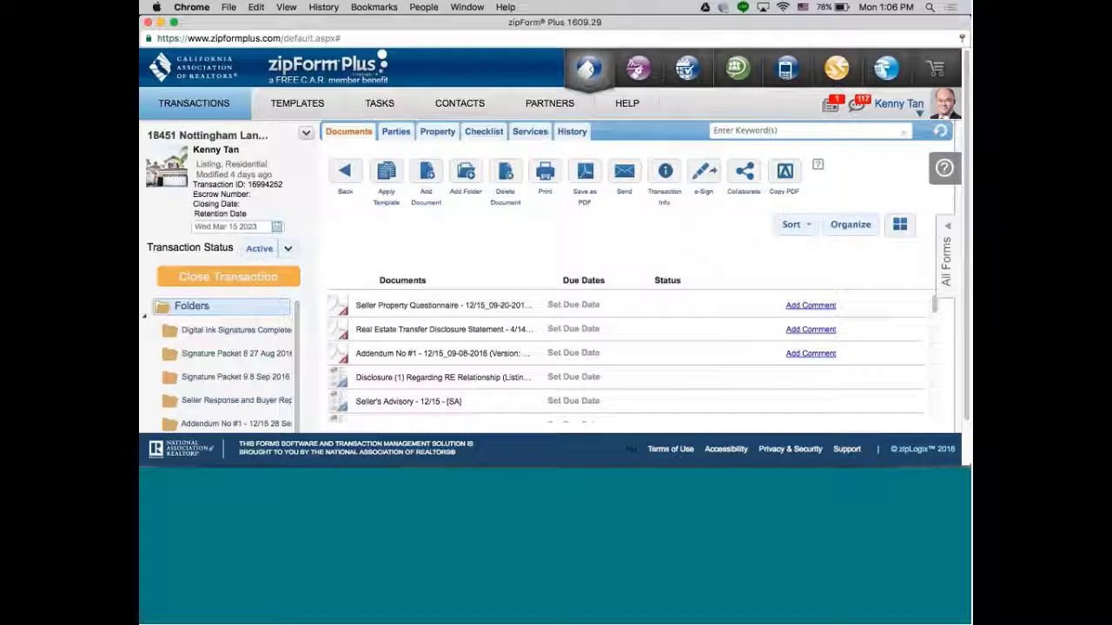
click(777, 129)
text(smco)
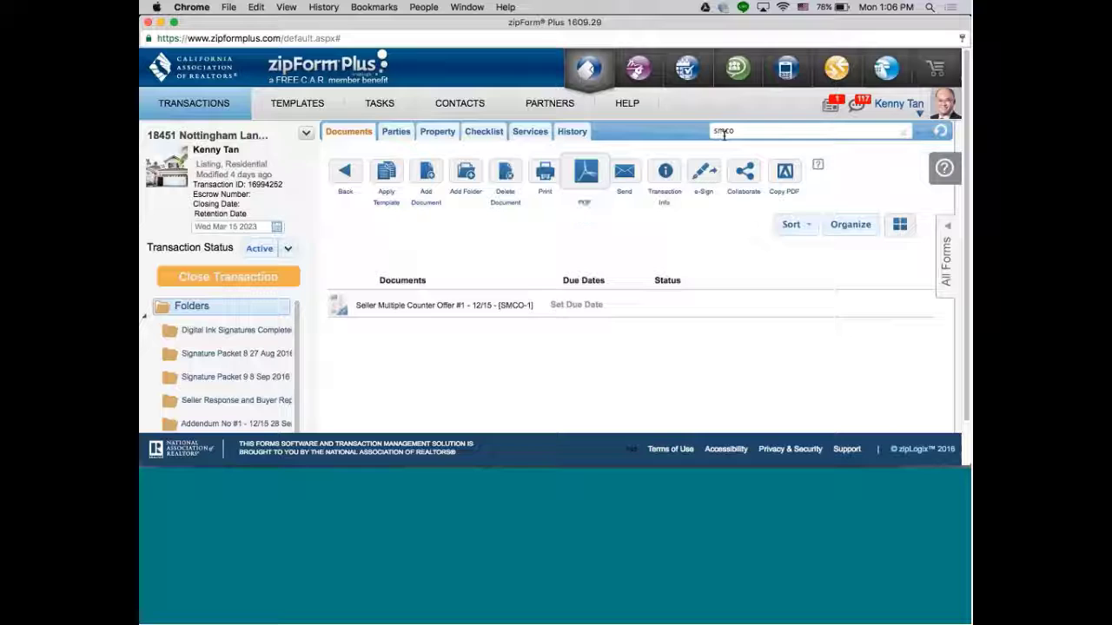
- Open the Seller Multiple Counter Offer #1 [SMCO-1] document from the transaction's list
click(427, 306)
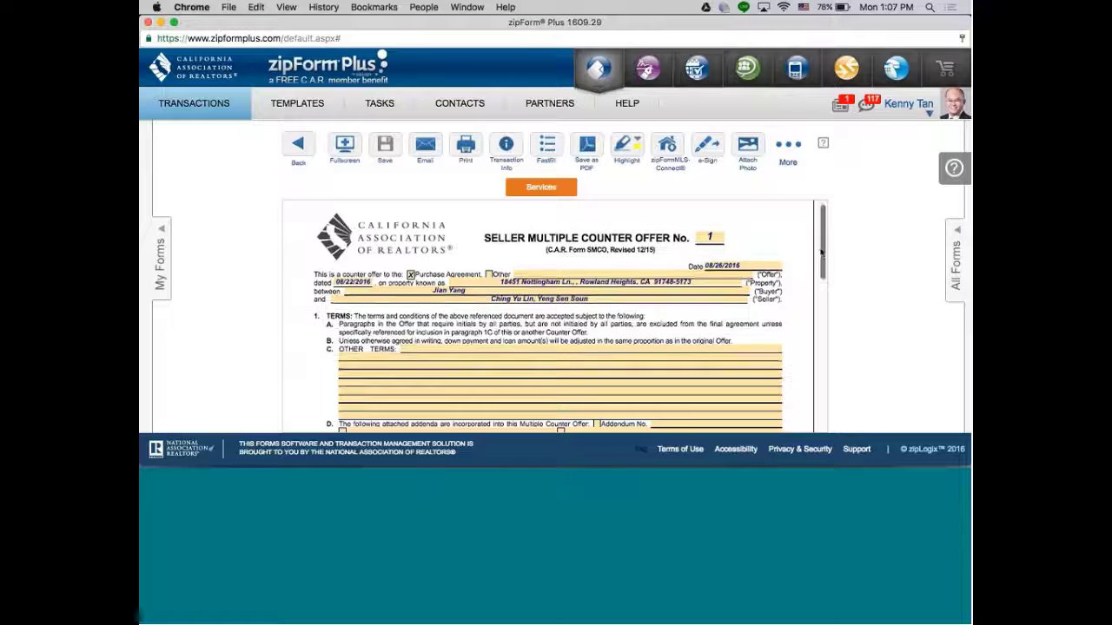
- Scroll through paragraphs 5–8 to the paragraph 8 acceptance lines with both sellers' names
drag(819, 248, 821, 265)
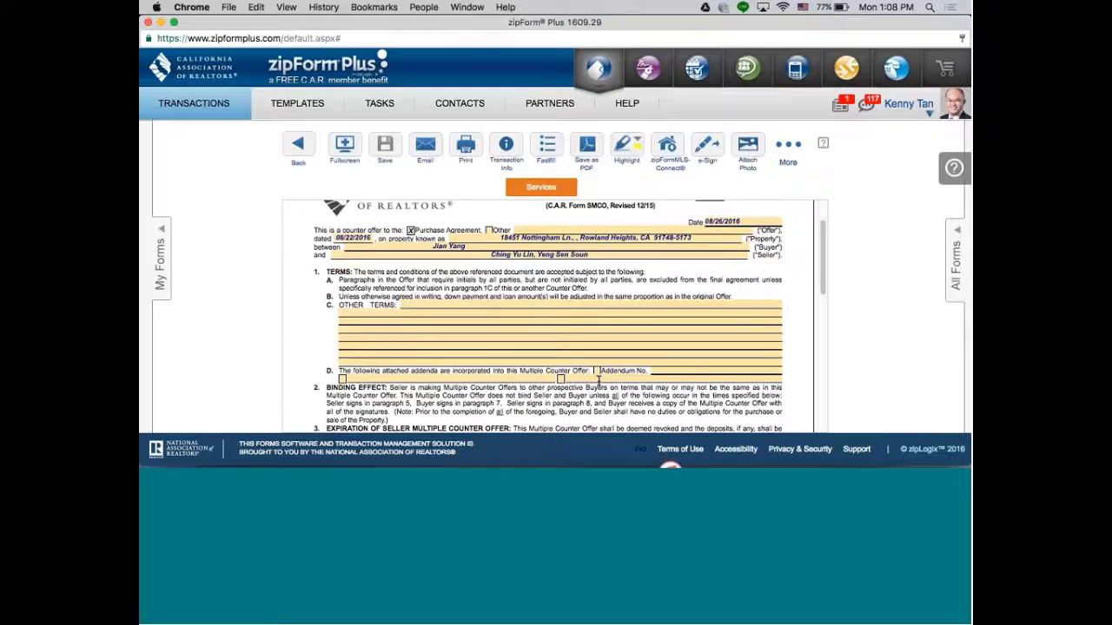
scroll(582, 369, down, 3)
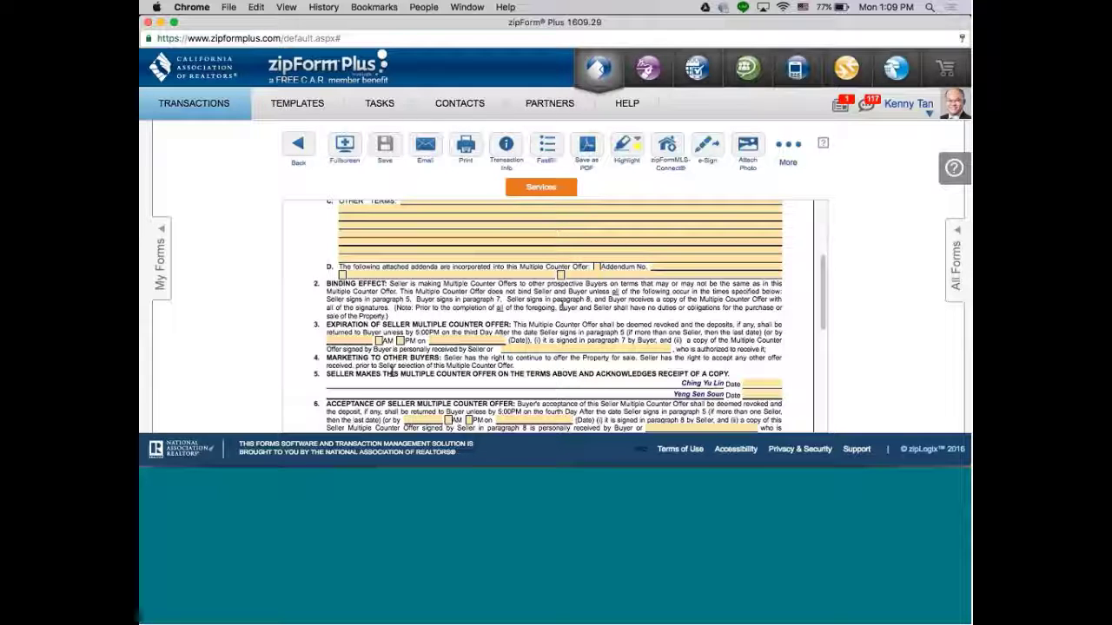
scroll(561, 306, up, 3)
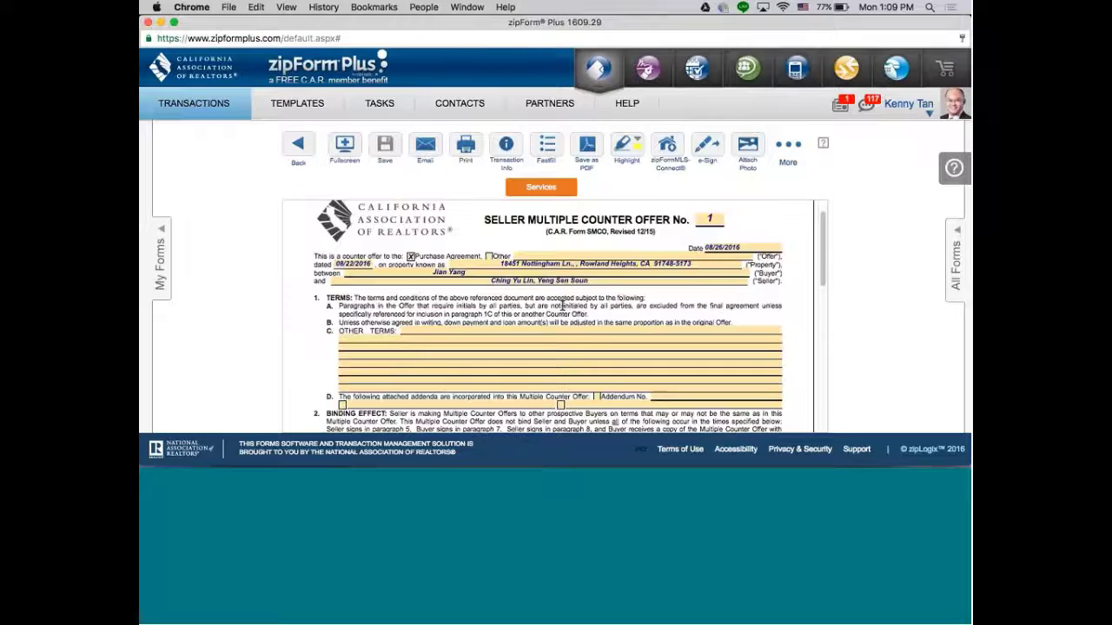
scroll(561, 307, down, 4)
scroll(561, 307, down, 3)
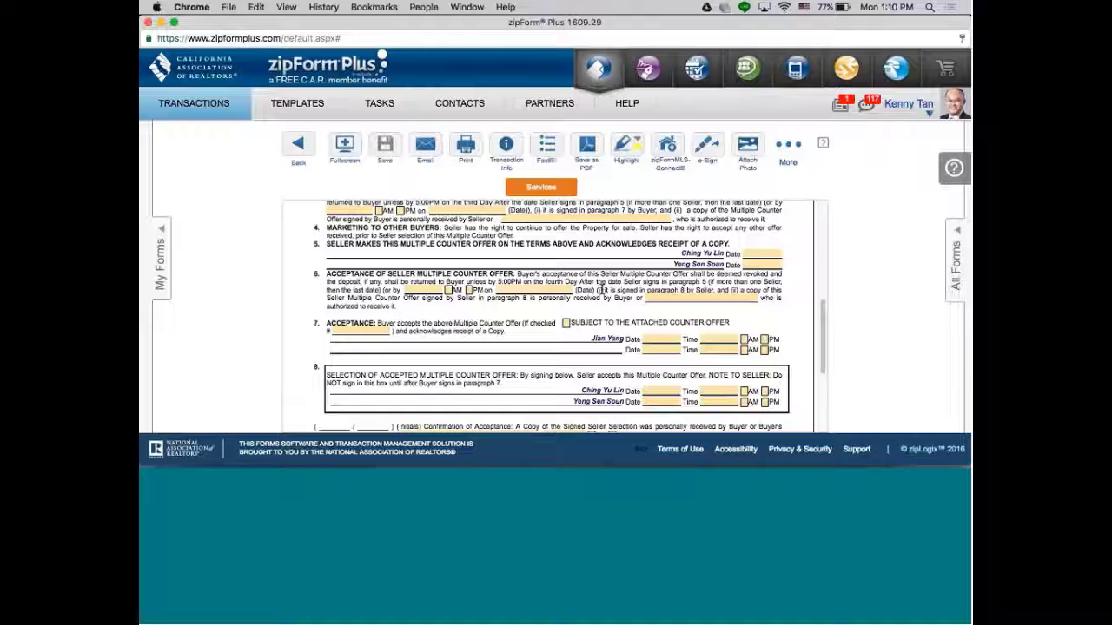
scroll(602, 294, down, 3)
scroll(603, 293, down, 2)
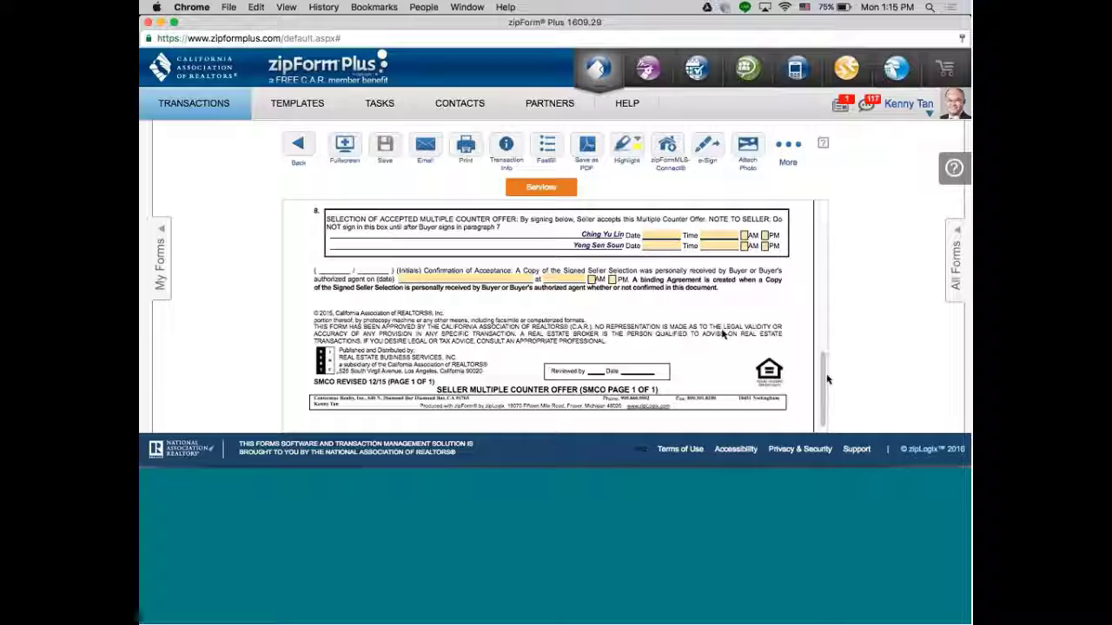
- Scroll back up to the blank Other Terms lines and paragraph 5 seller signatures
scroll(727, 330, up, 2)
scroll(799, 233, up, 10)
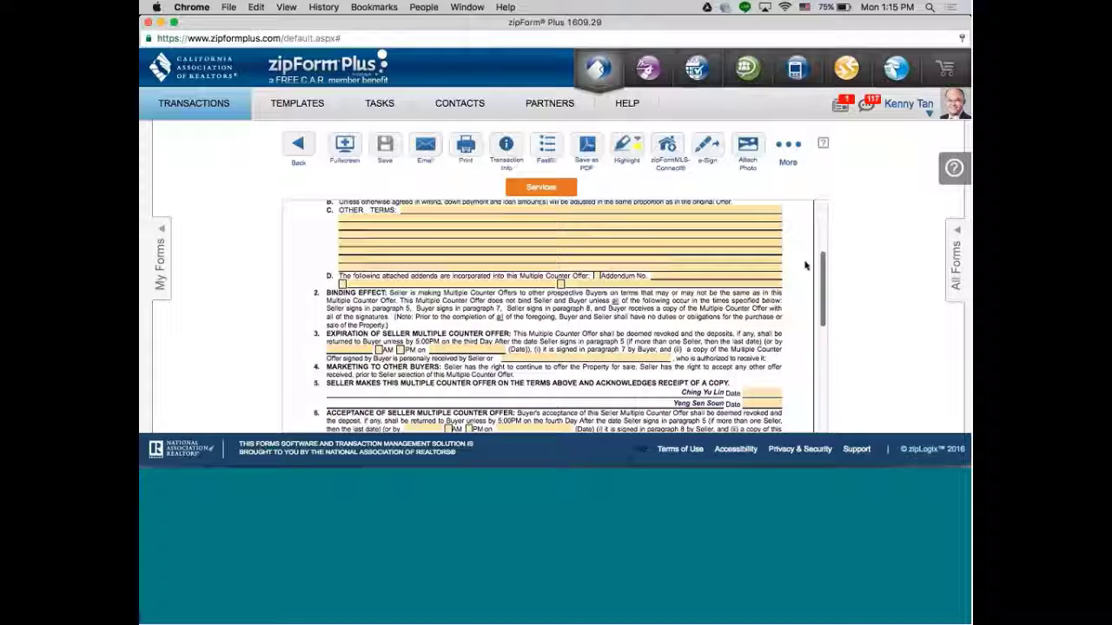